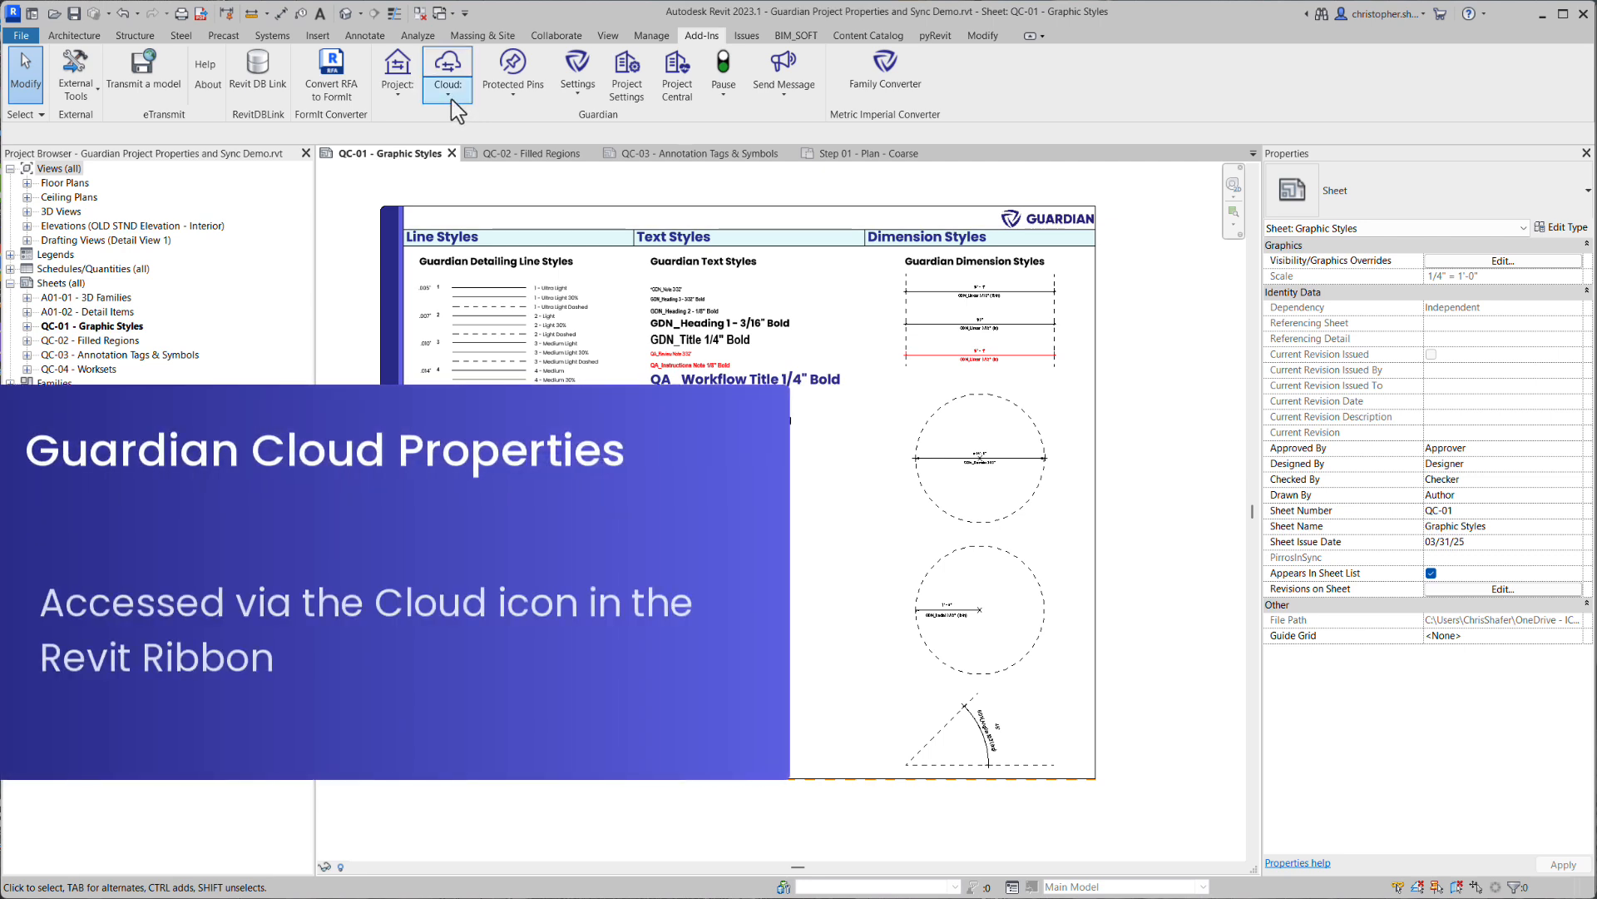
click(451, 99)
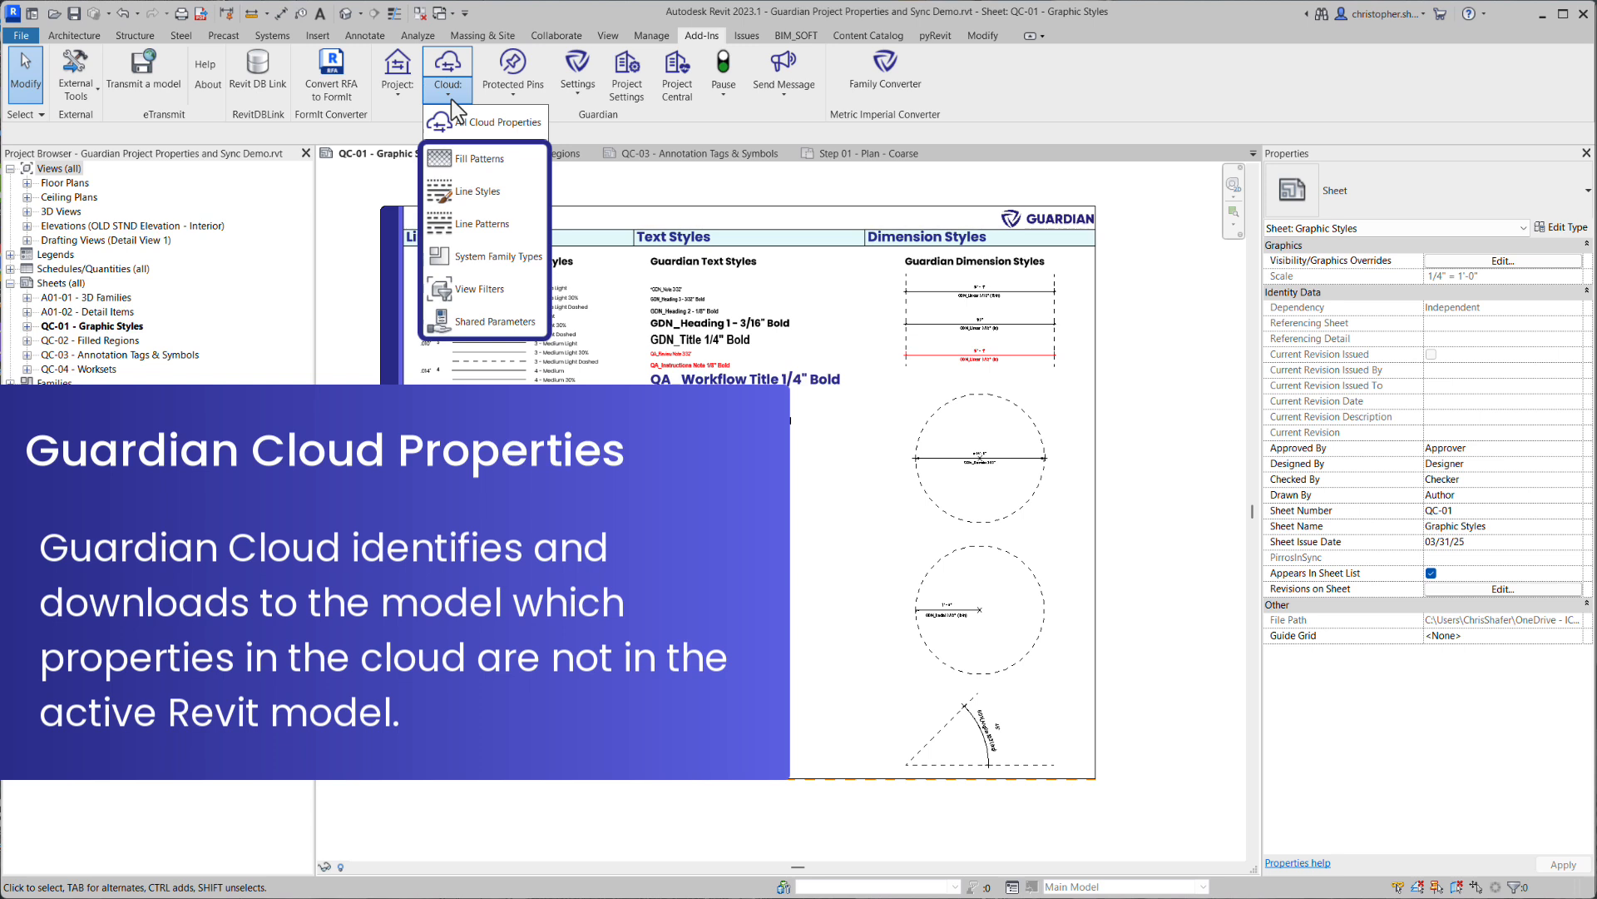
click(387, 96)
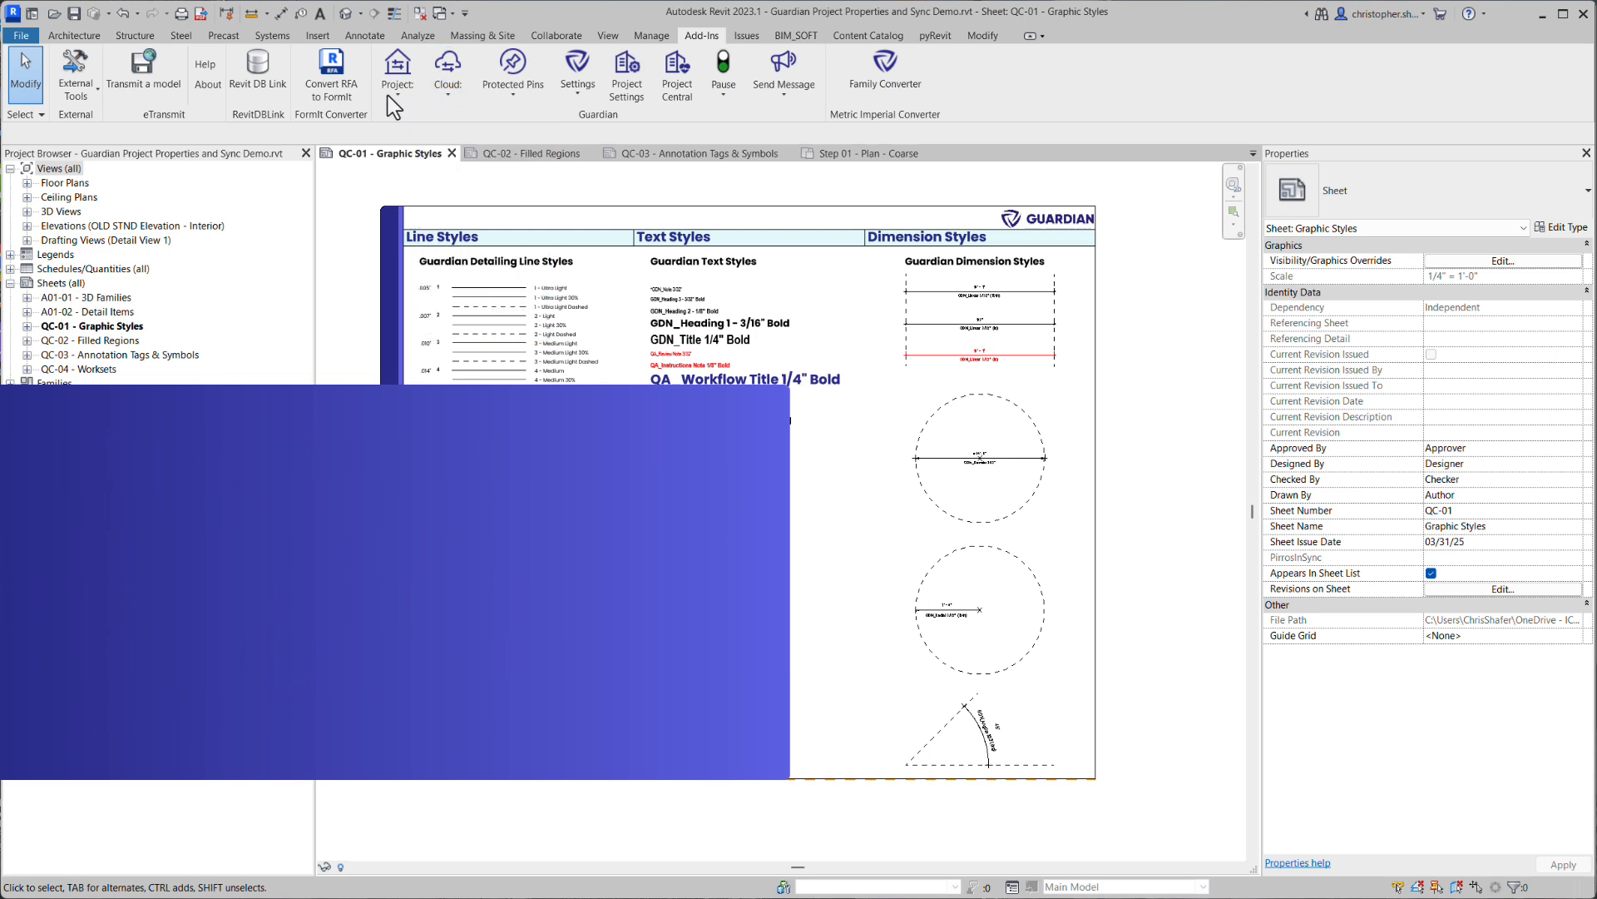
click(388, 97)
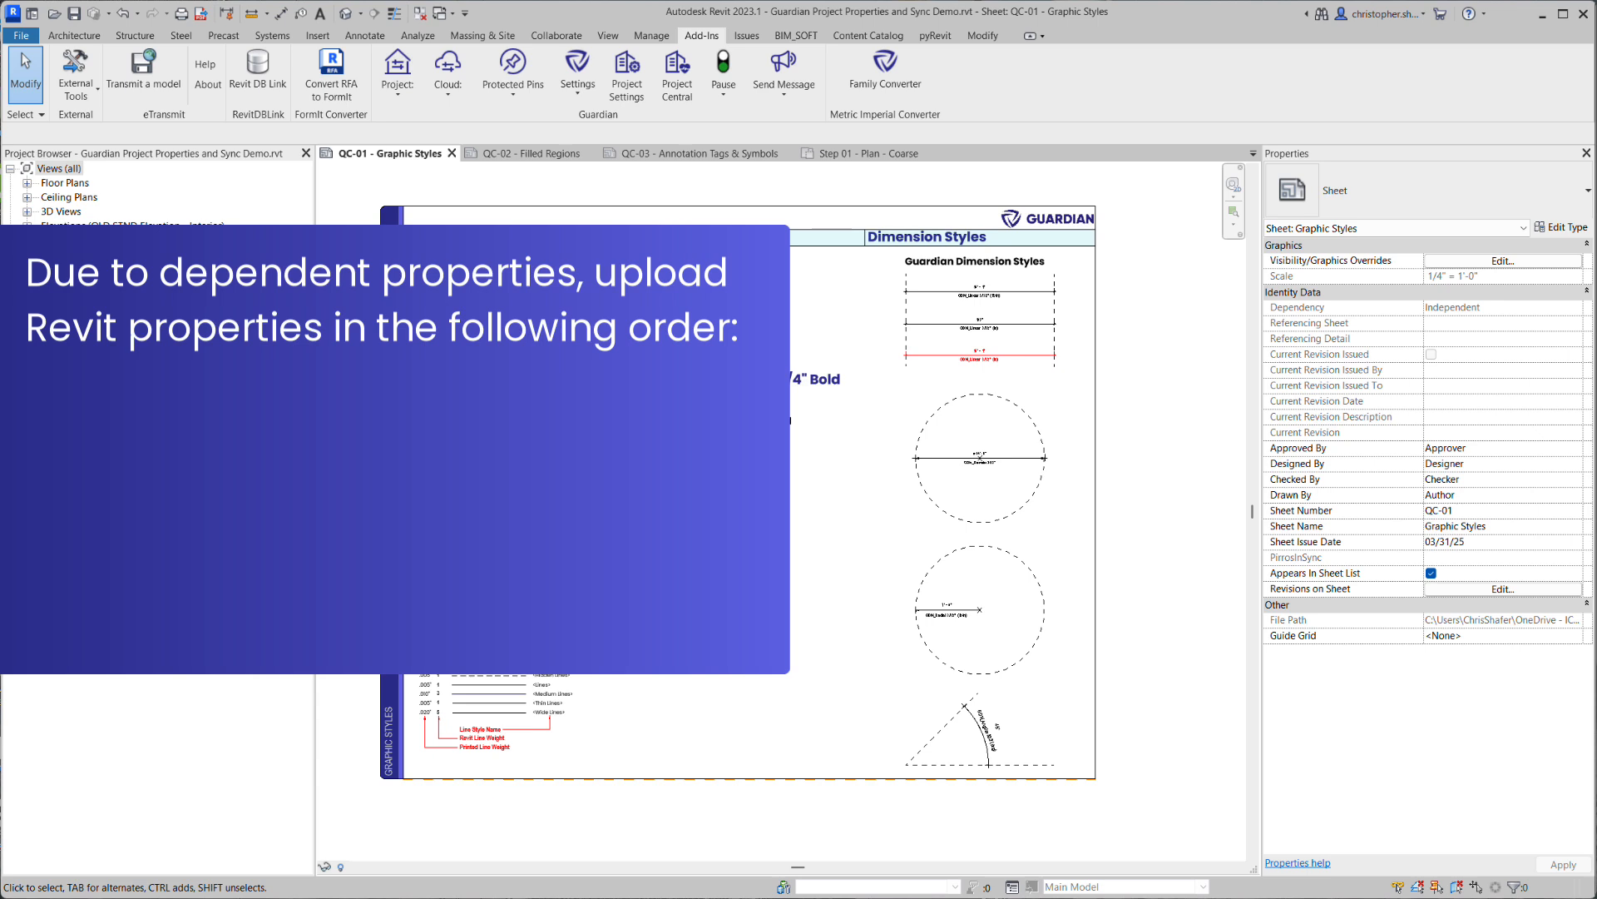
Select all of the project's line patterns, from Aligning Line to Triple Dash - 5/8", and open them for Upload / Sync
click(396, 92)
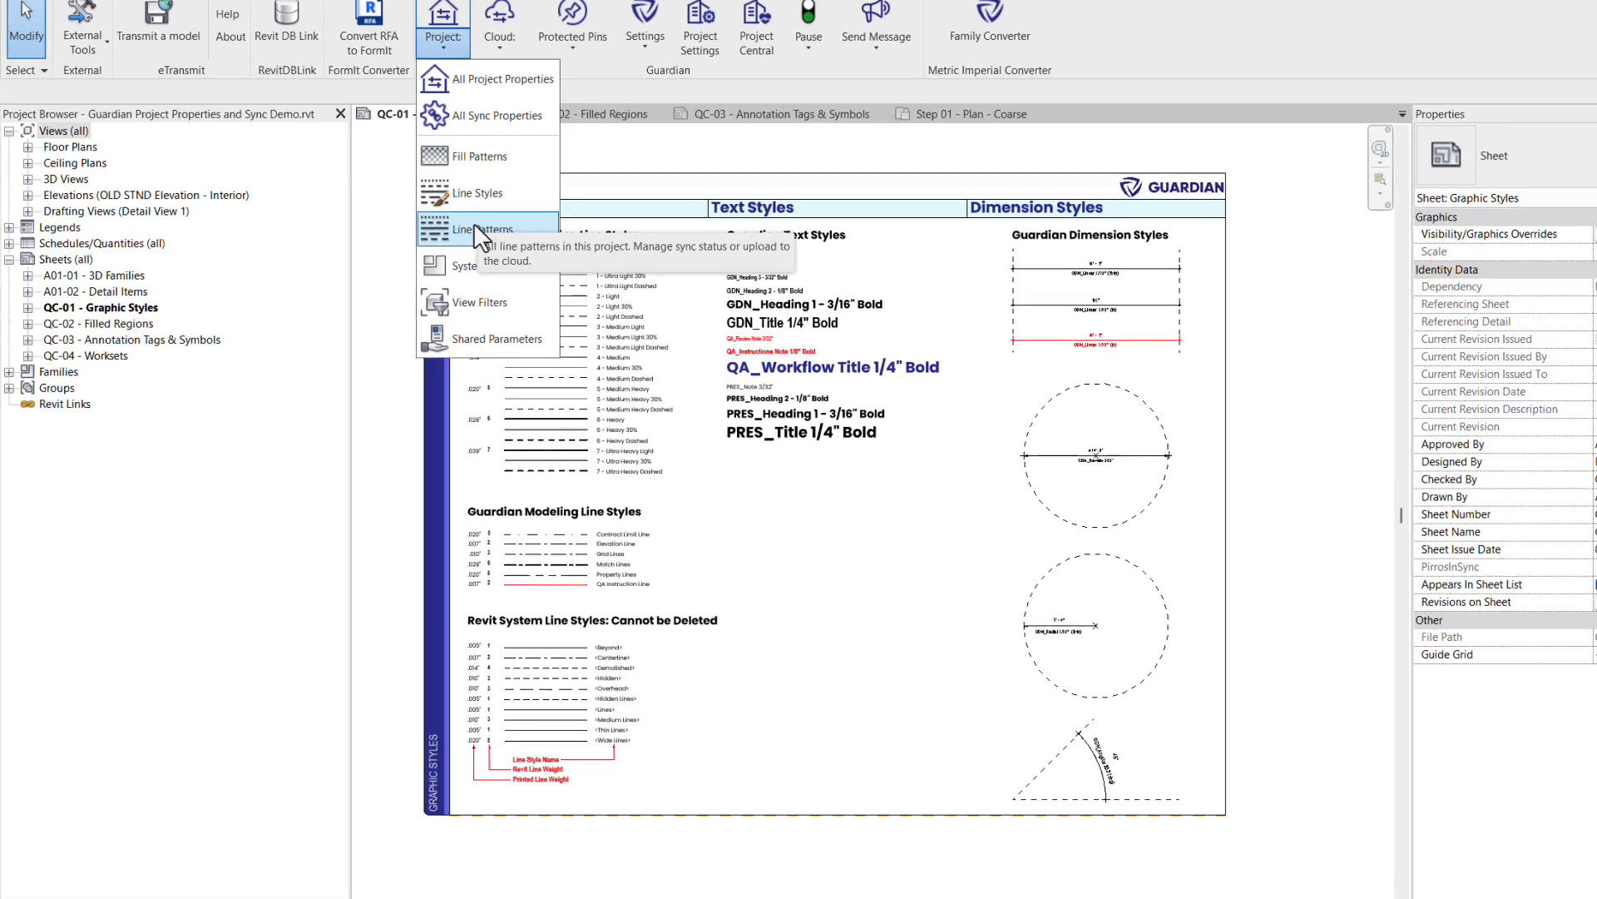
click(431, 256)
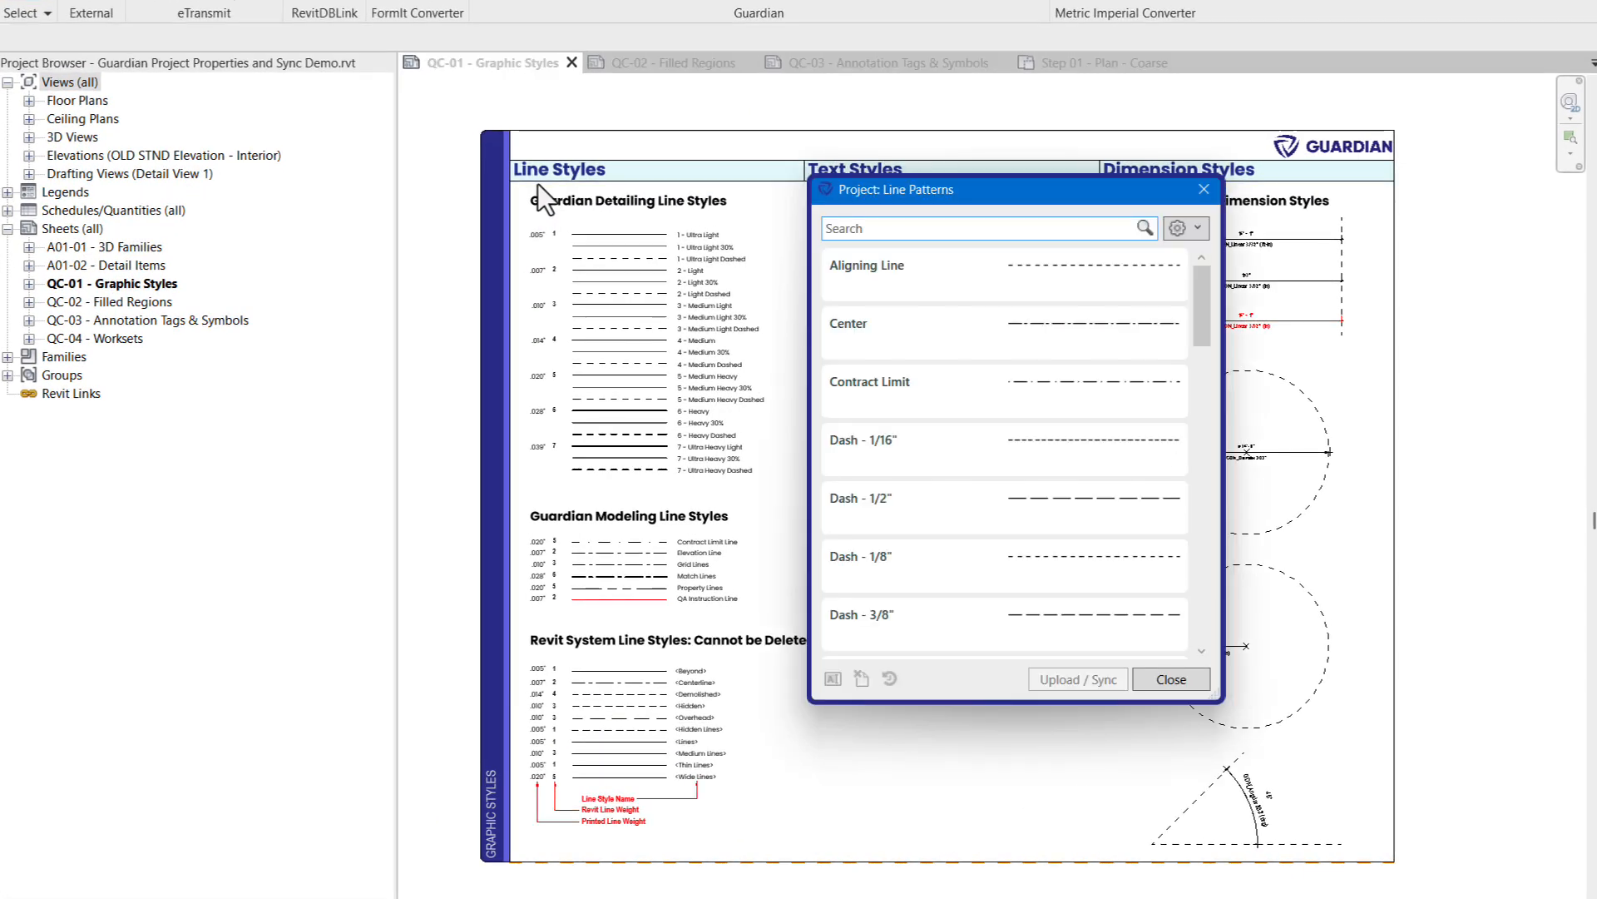
drag(1202, 308, 1188, 622)
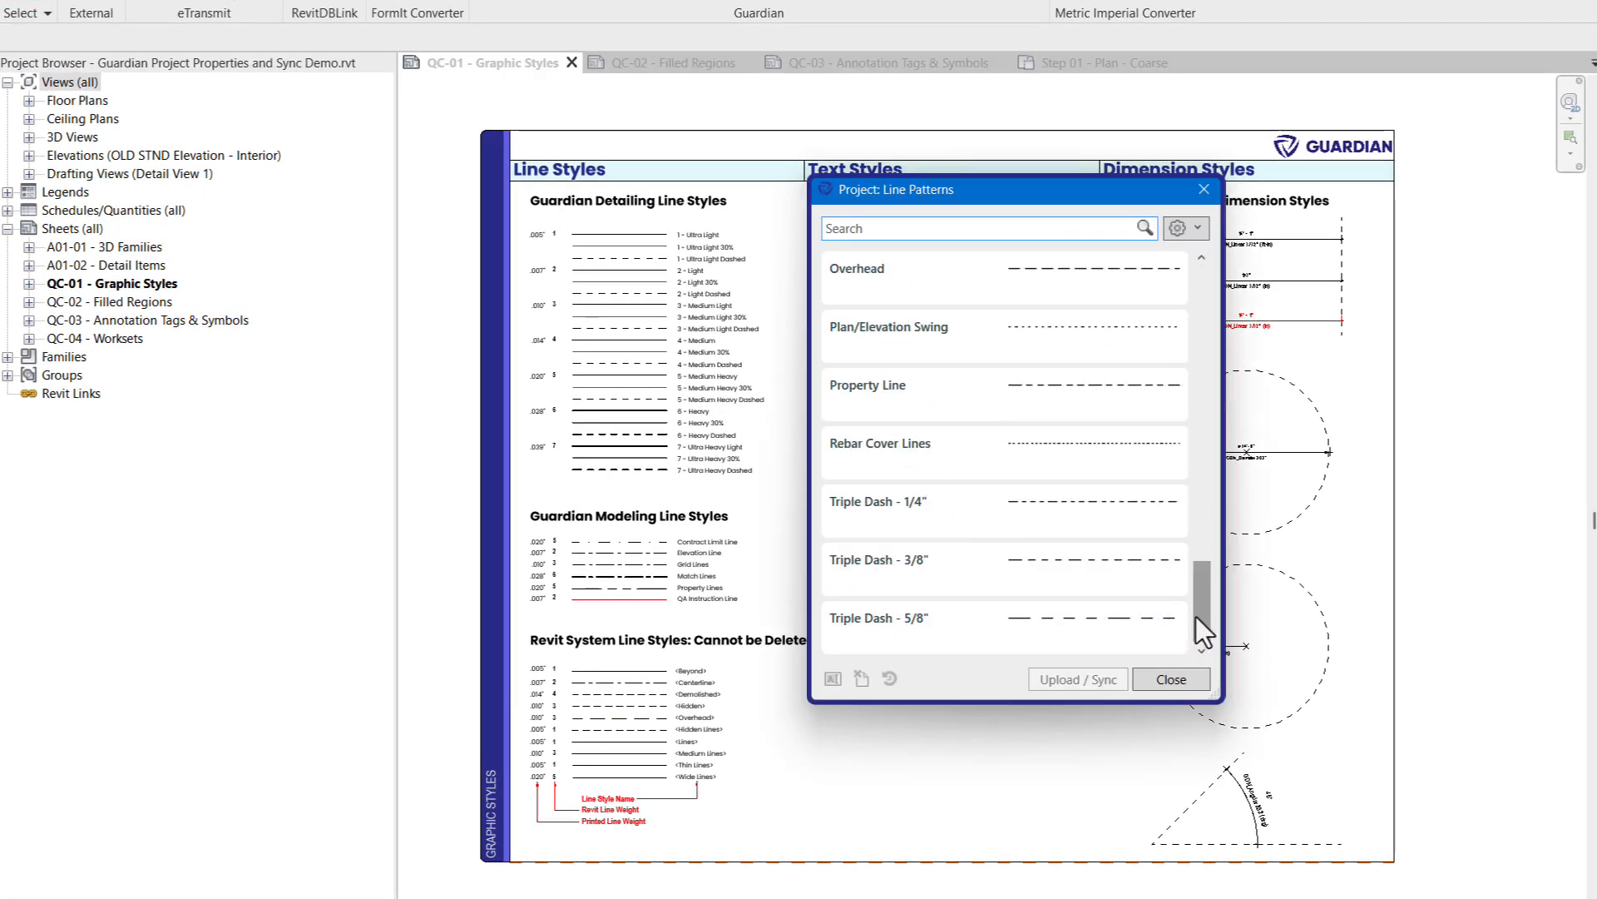
click(1140, 626)
scroll(1136, 287, up, 10)
shift+click(1095, 265)
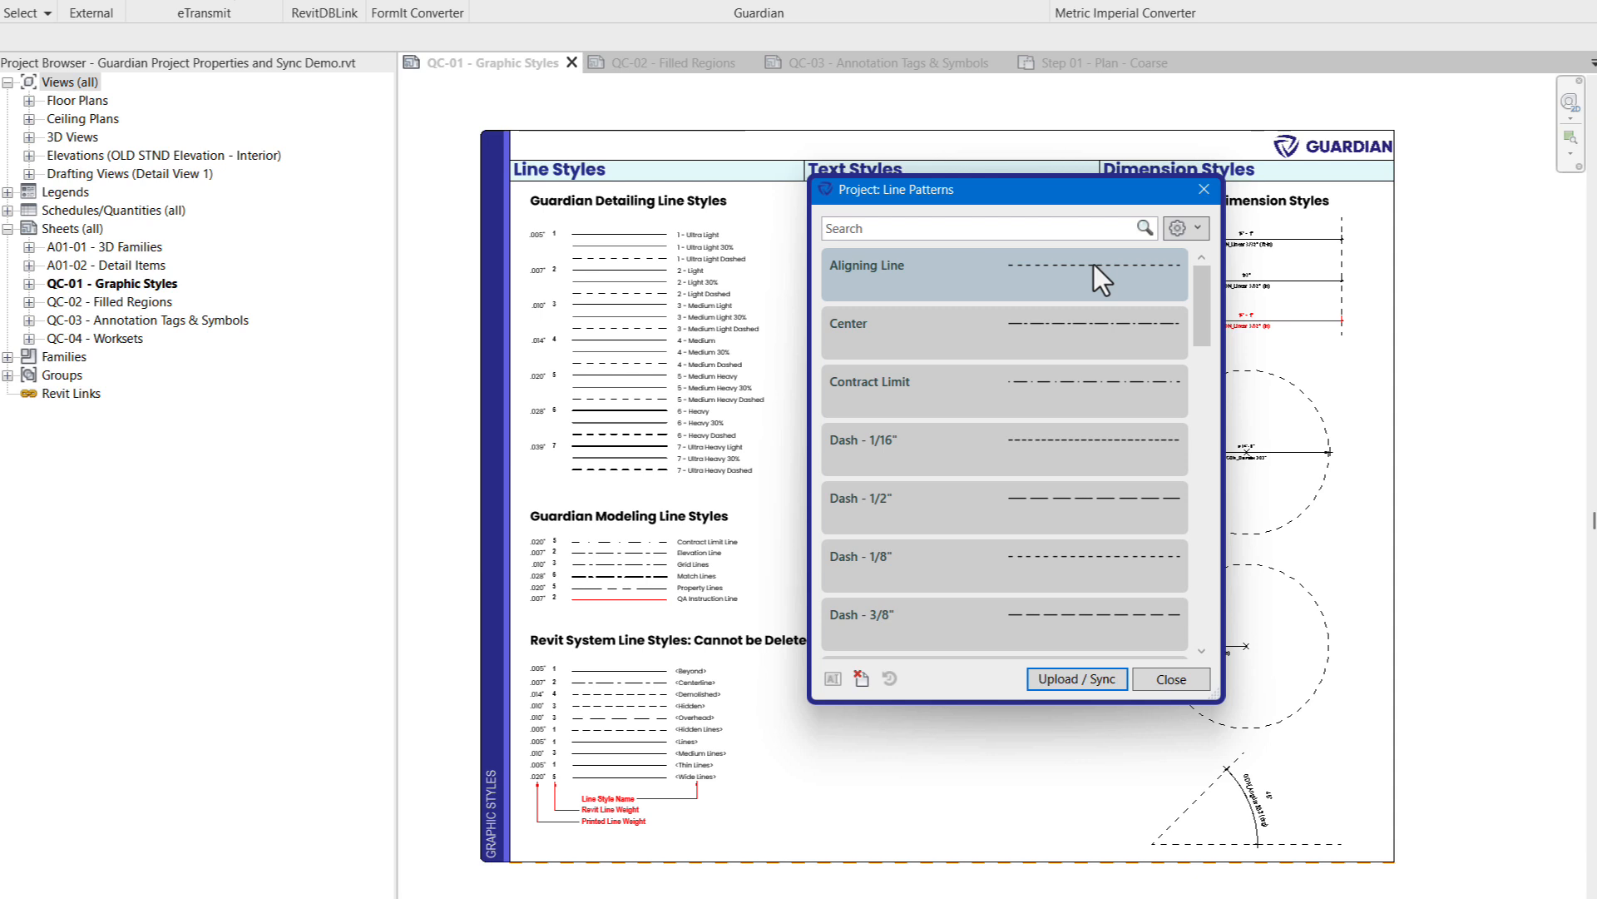
click(1081, 679)
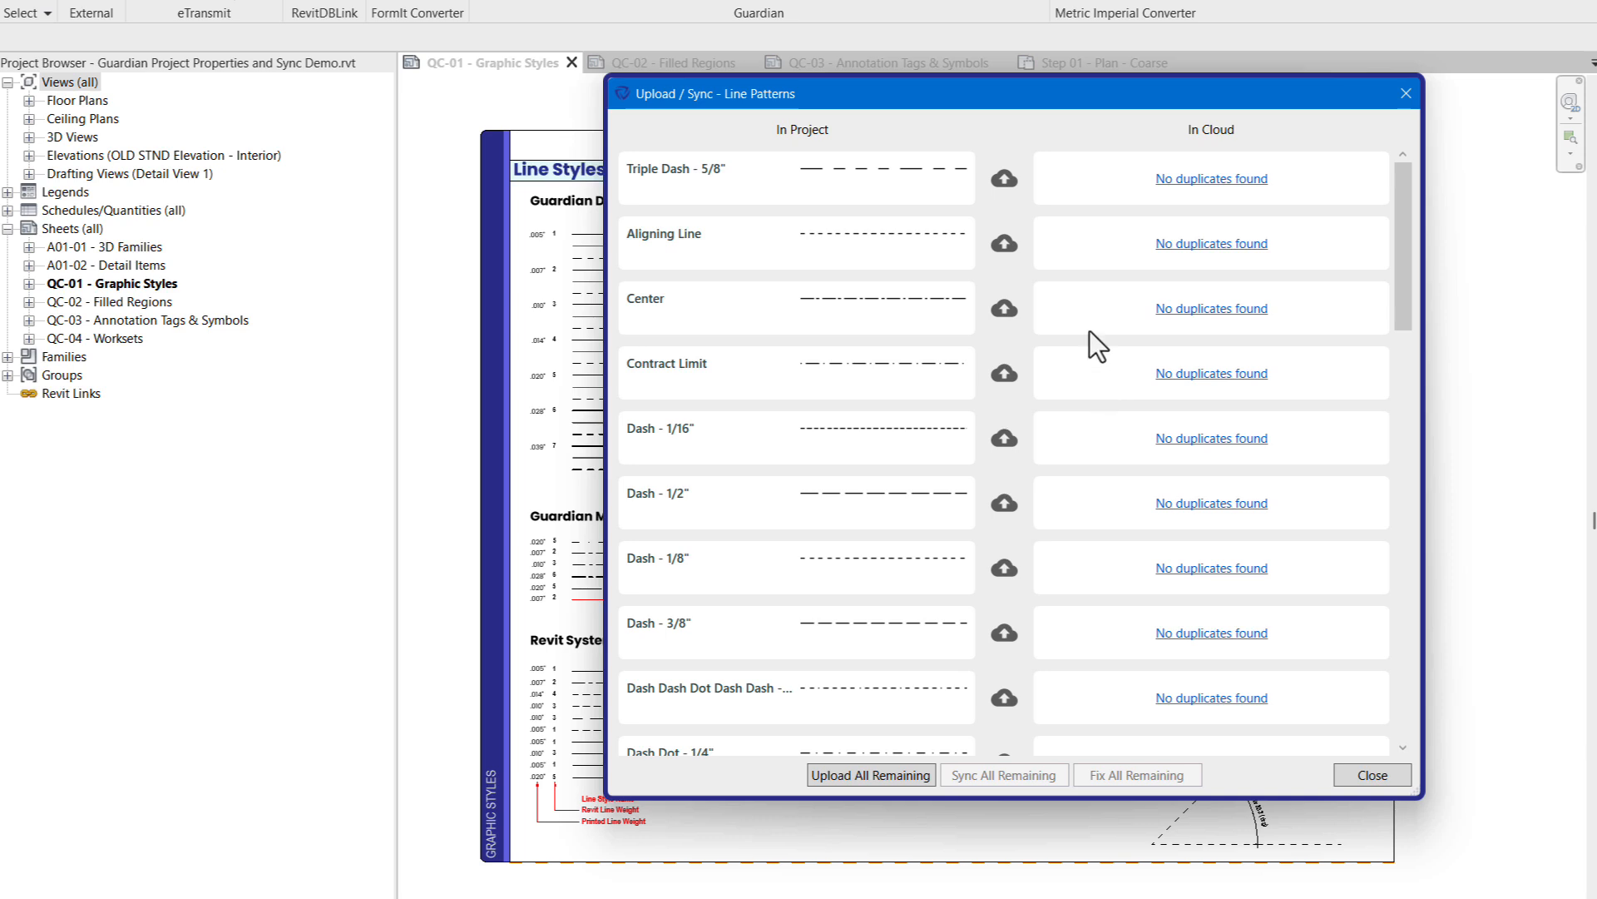
Upload the Triple Dash - 5/8" line pattern to the cloud with Imperial units and keep it synchronized
click(1007, 177)
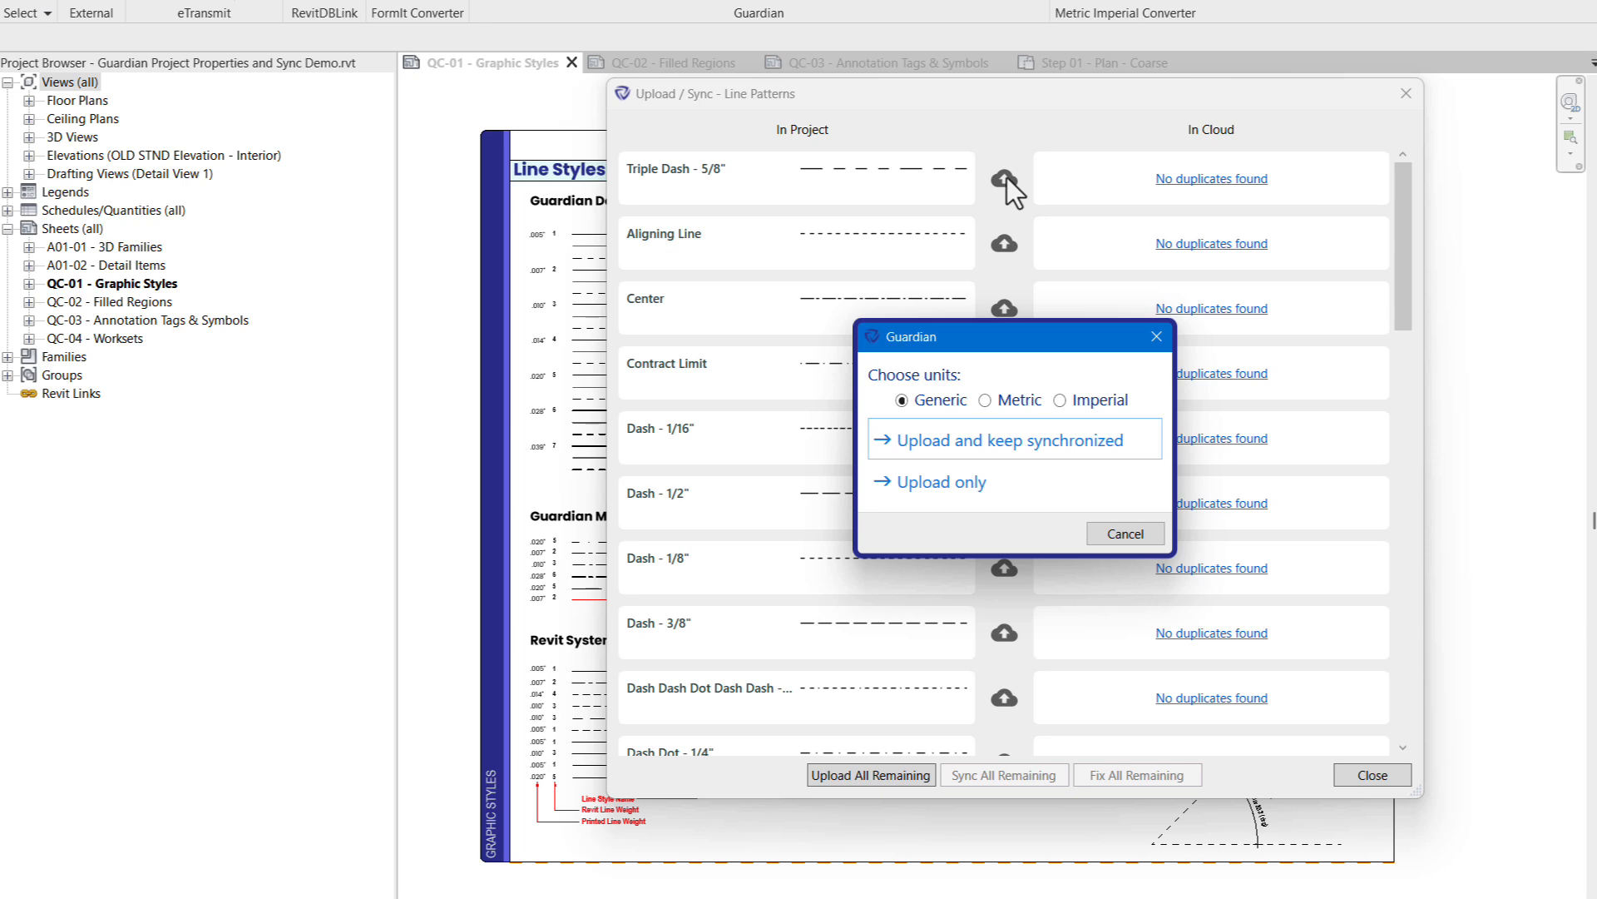
click(1075, 402)
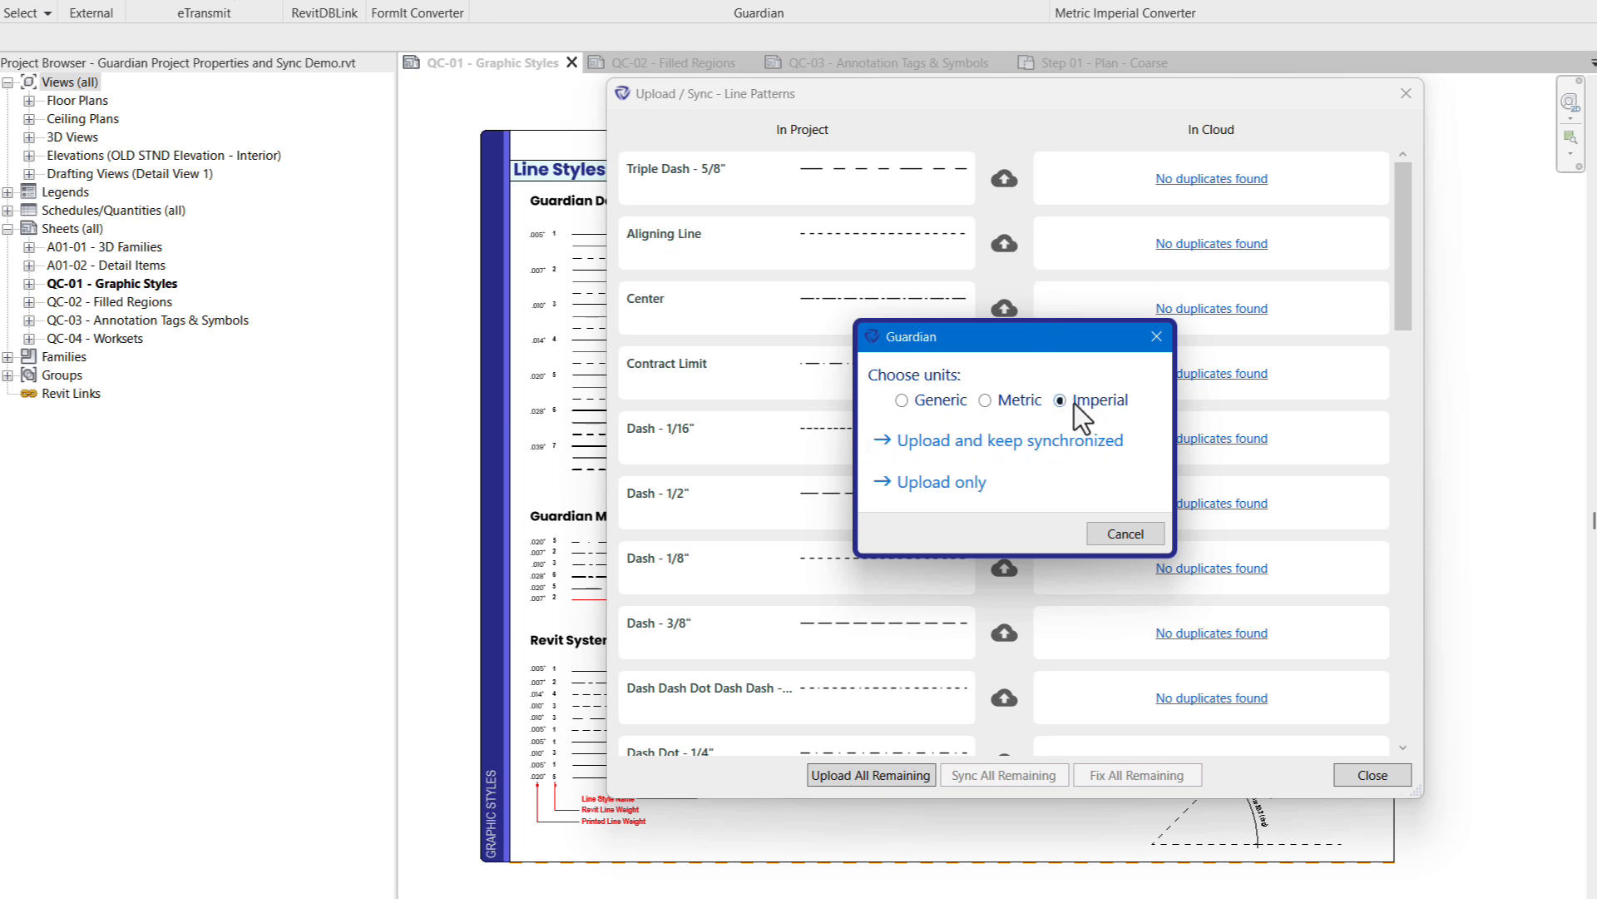
click(997, 442)
click(997, 443)
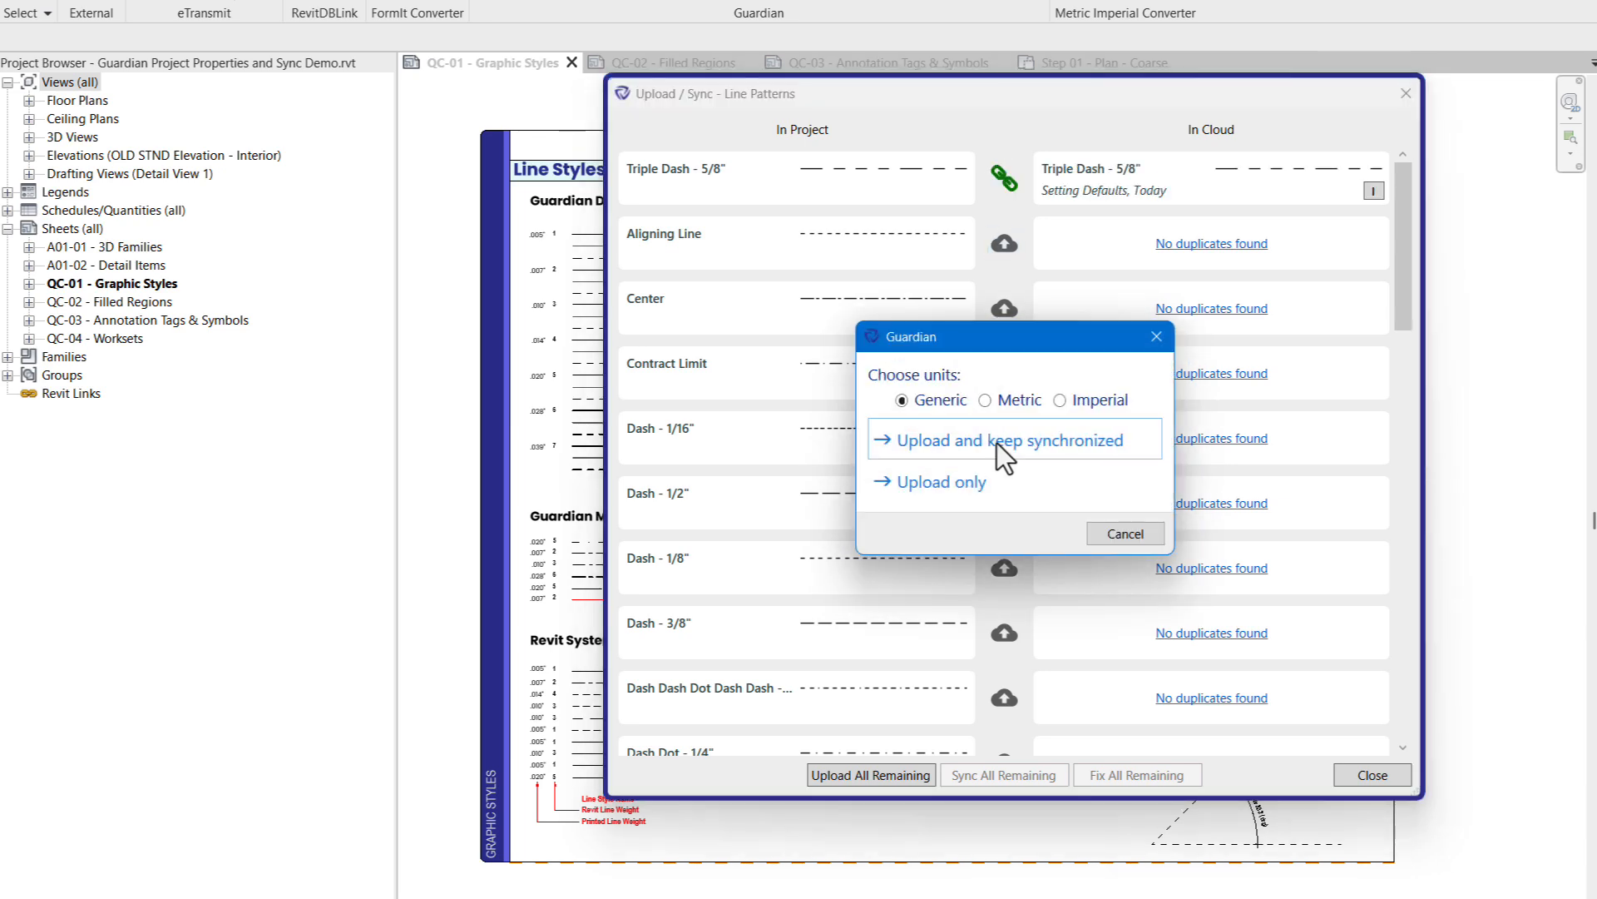
Upload the remaining line patterns to the cloud with Generic or Imperial units, keep them synchronized, and close the project line patterns list
click(997, 443)
click(997, 443)
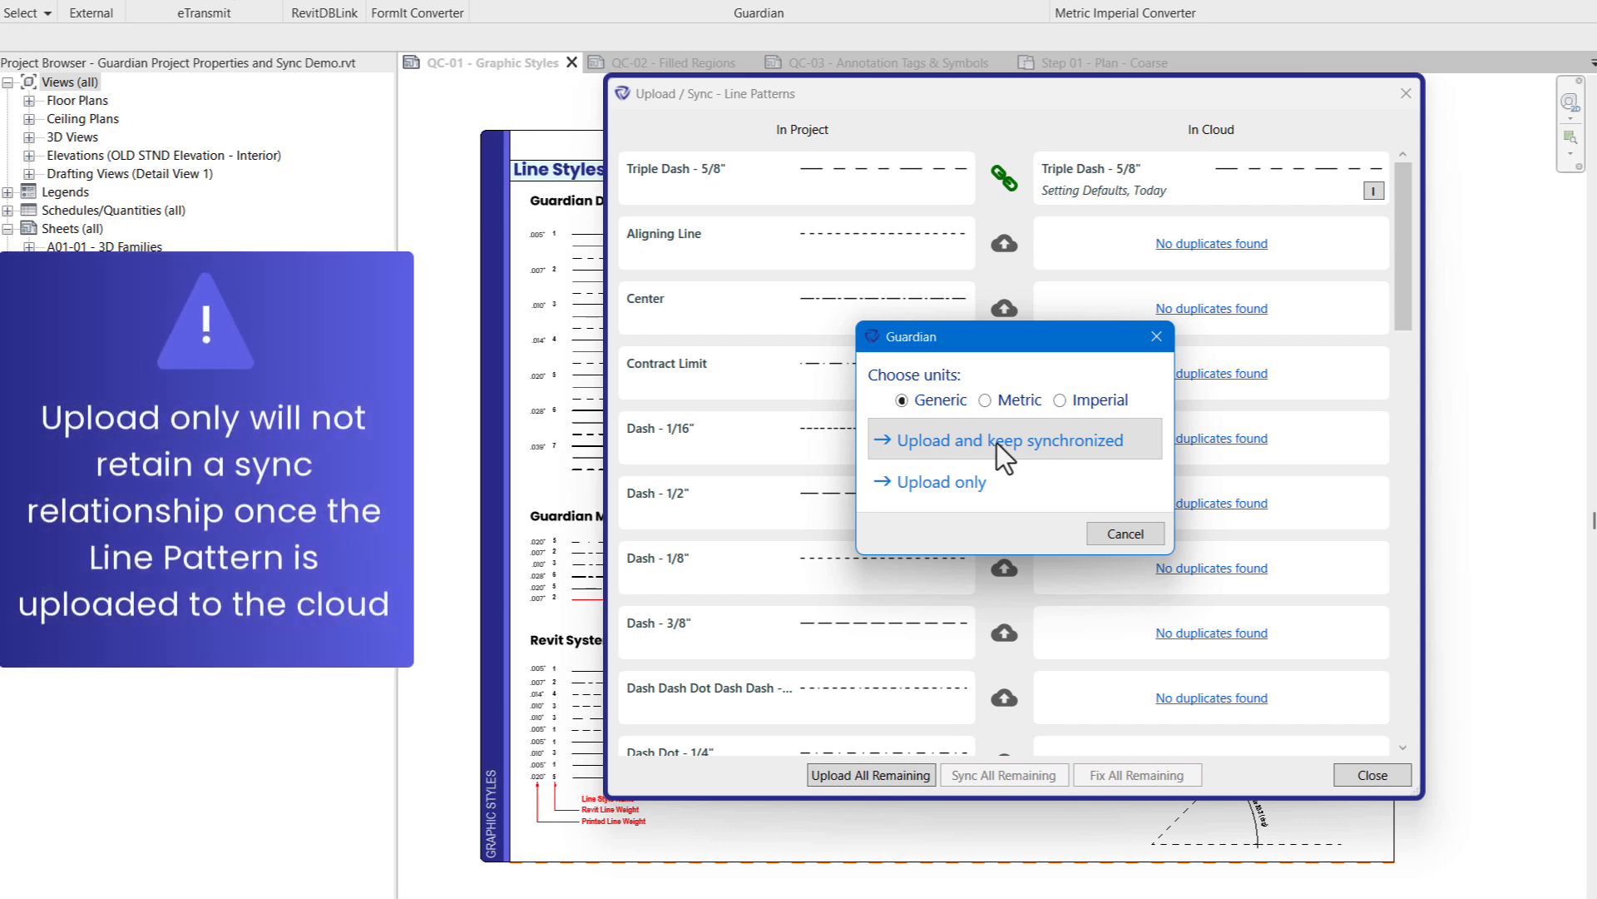
click(997, 443)
click(1004, 307)
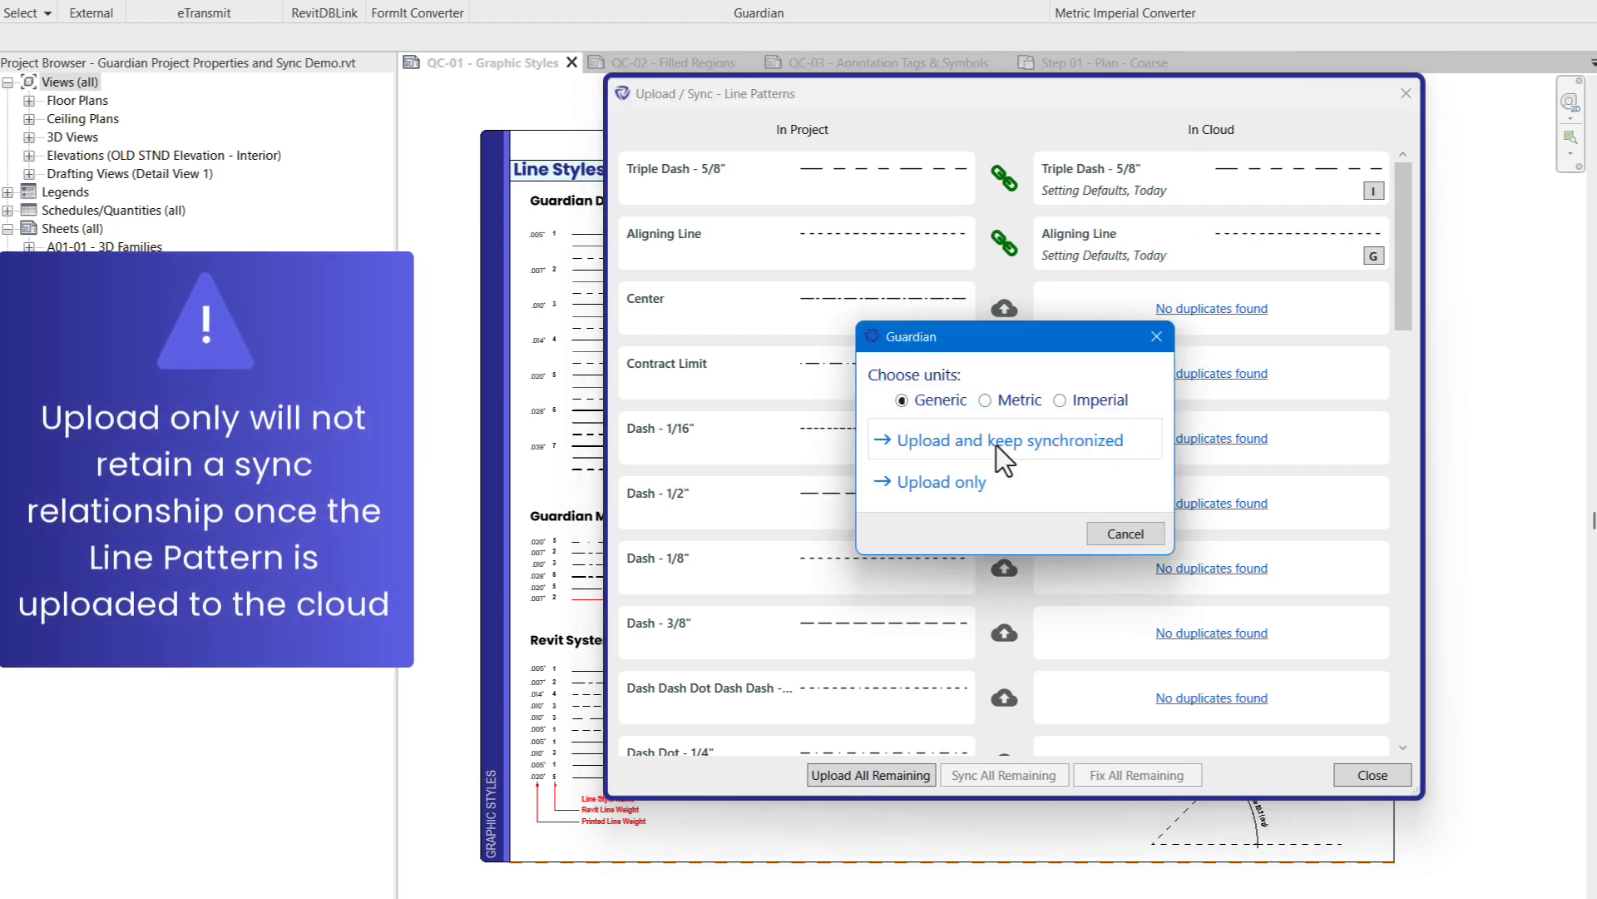
click(1003, 446)
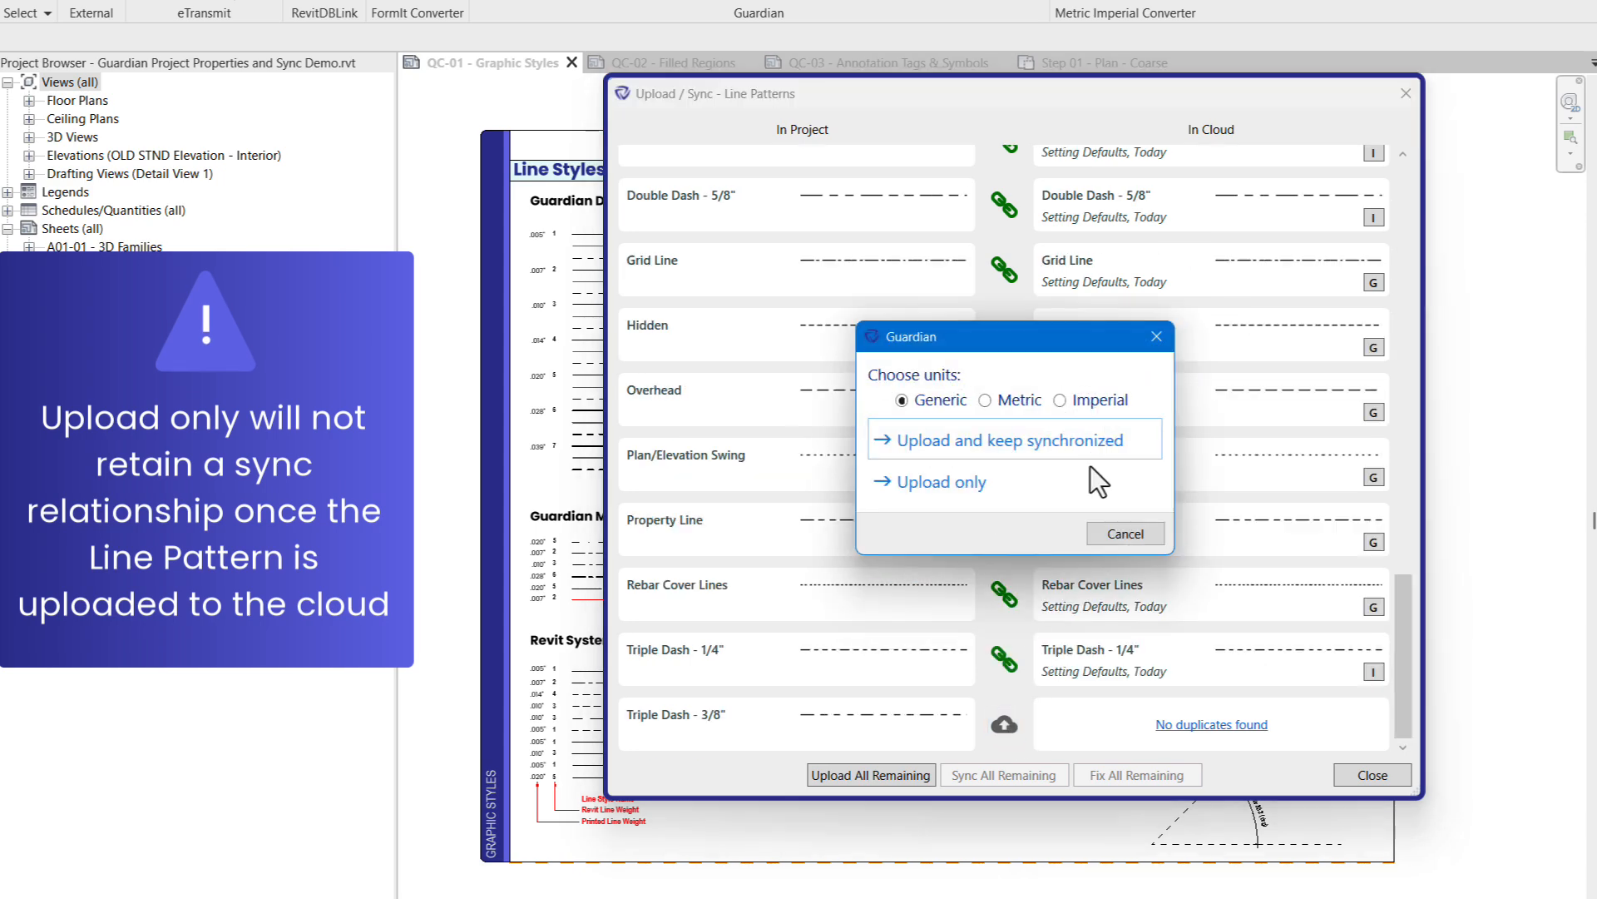
click(1082, 449)
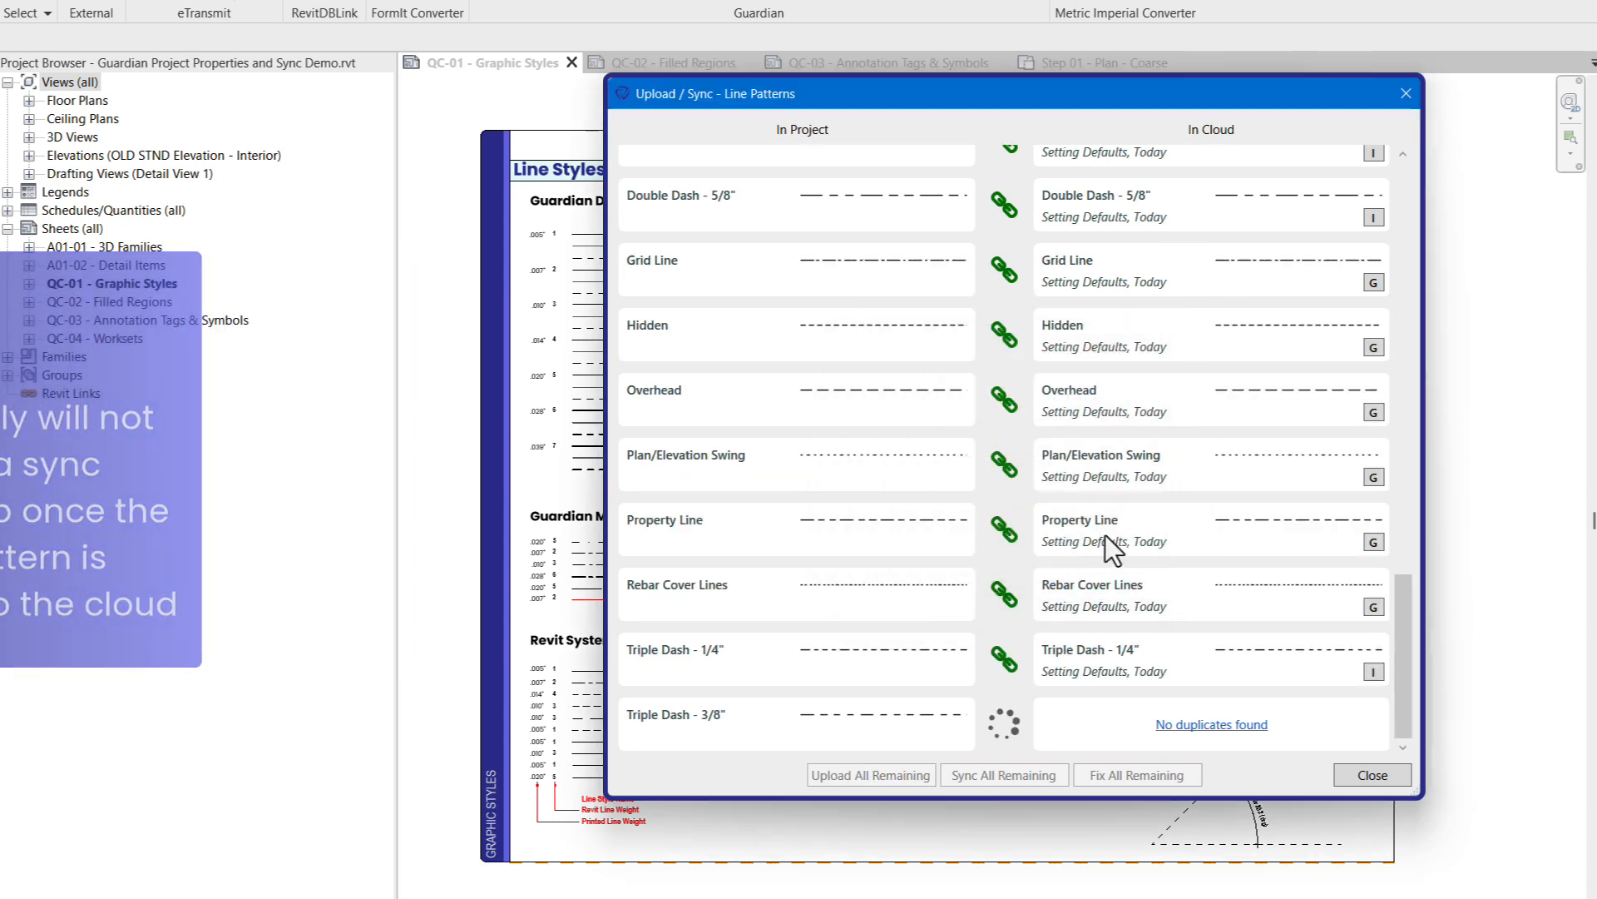
click(1354, 776)
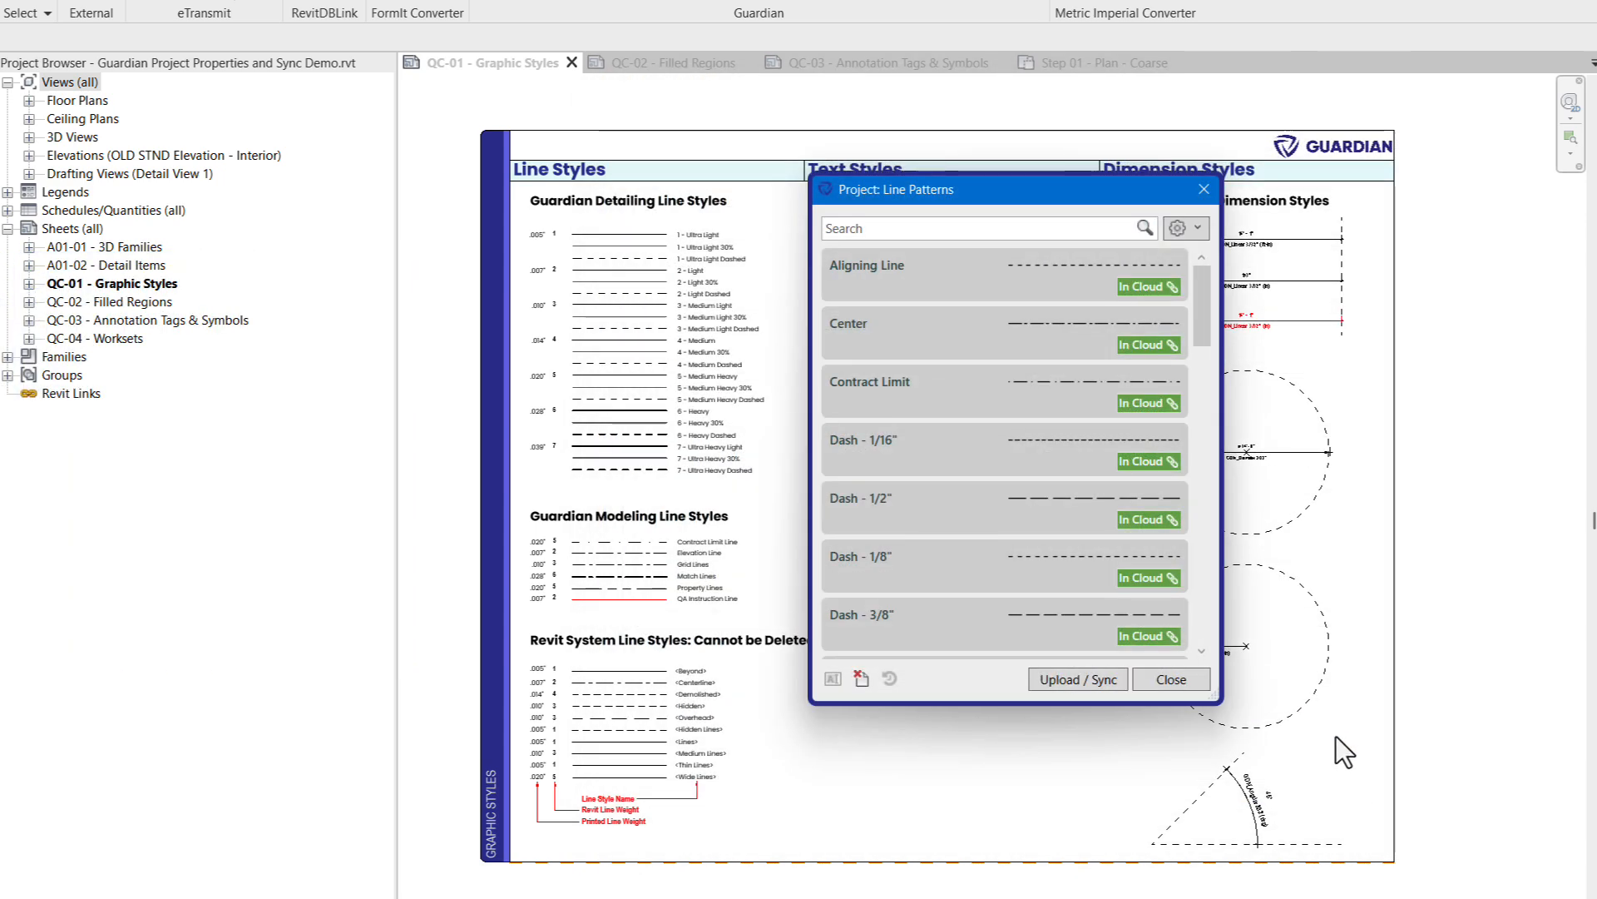
drag(1202, 337, 1177, 642)
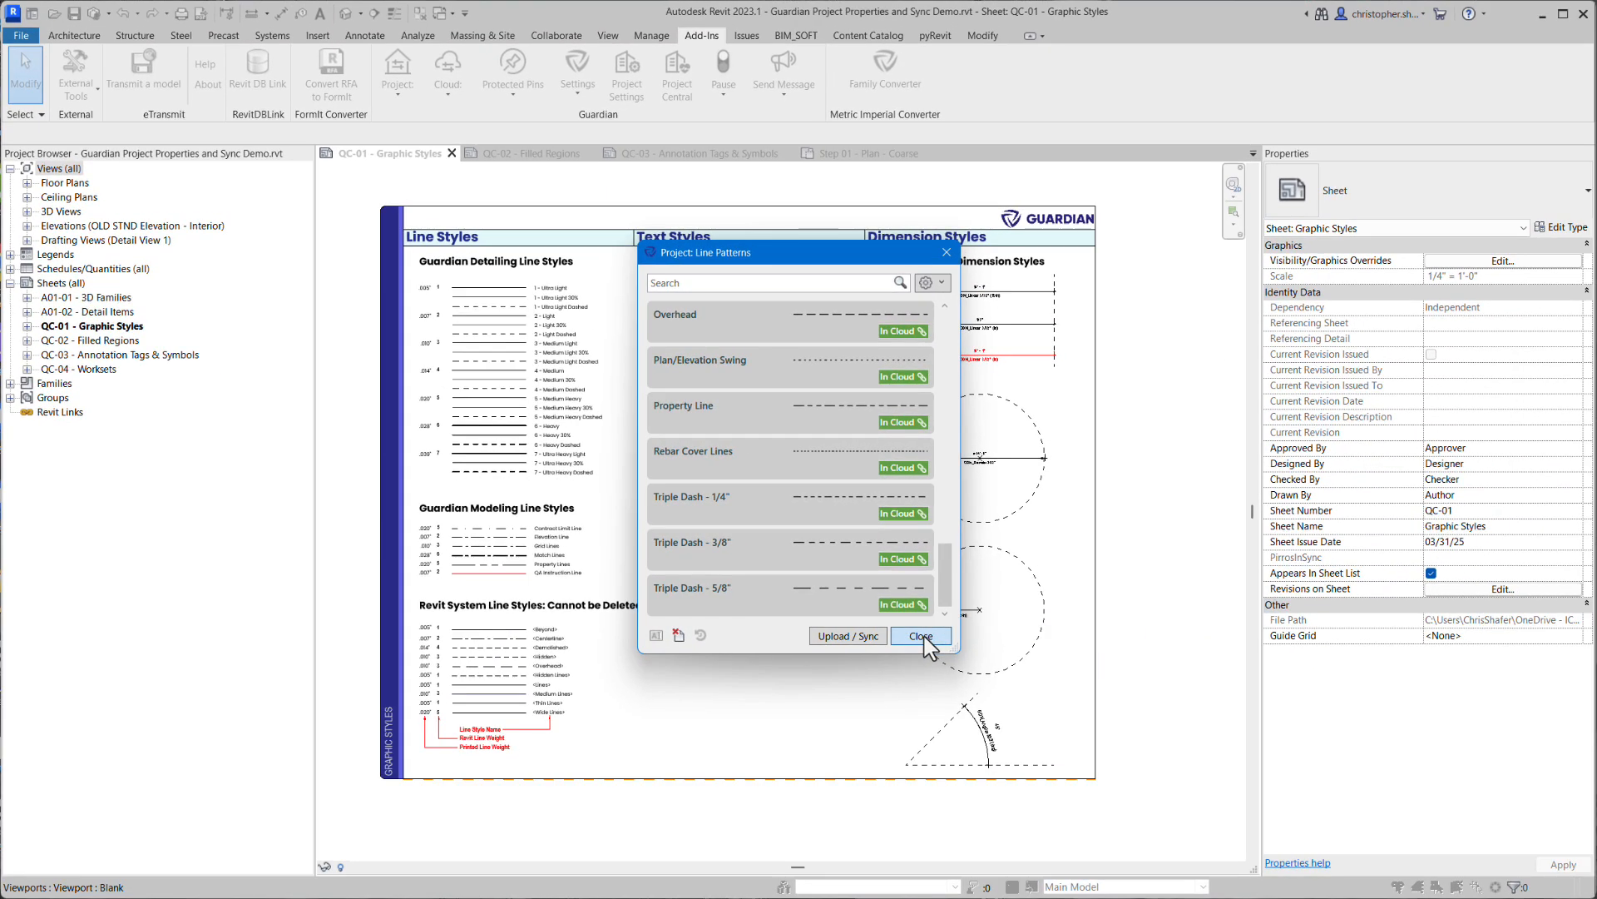
click(955, 642)
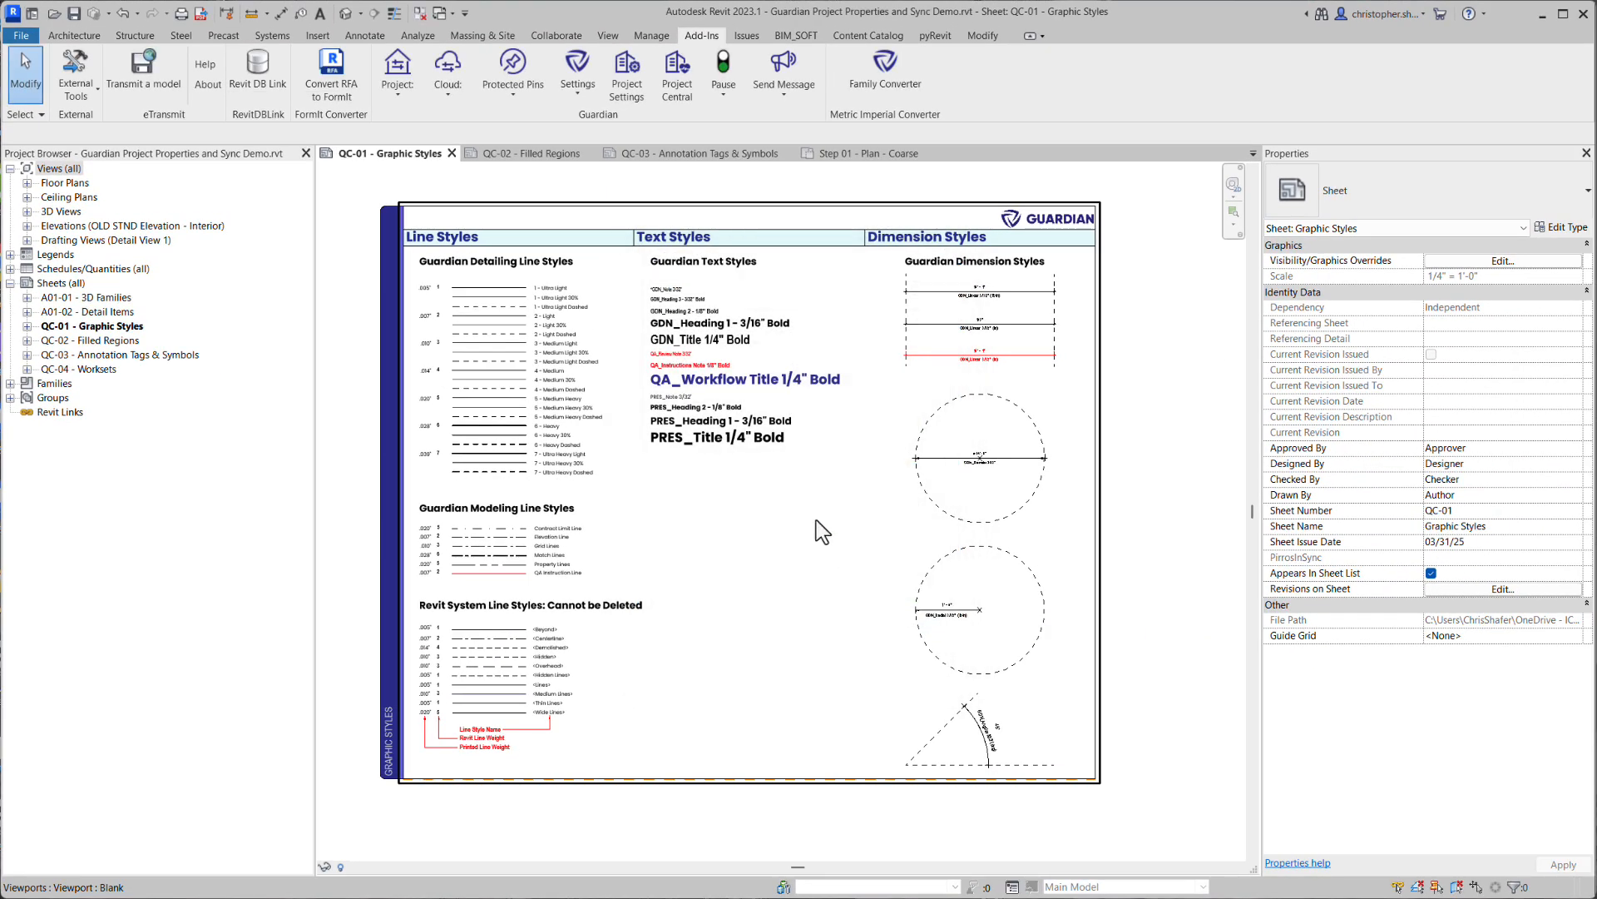
Upload the GDN_Angular 3/32" dimension style and its Diagonal 1/16" arrowhead from the project's system family types as Imperial, keeping them synchronized
click(420, 87)
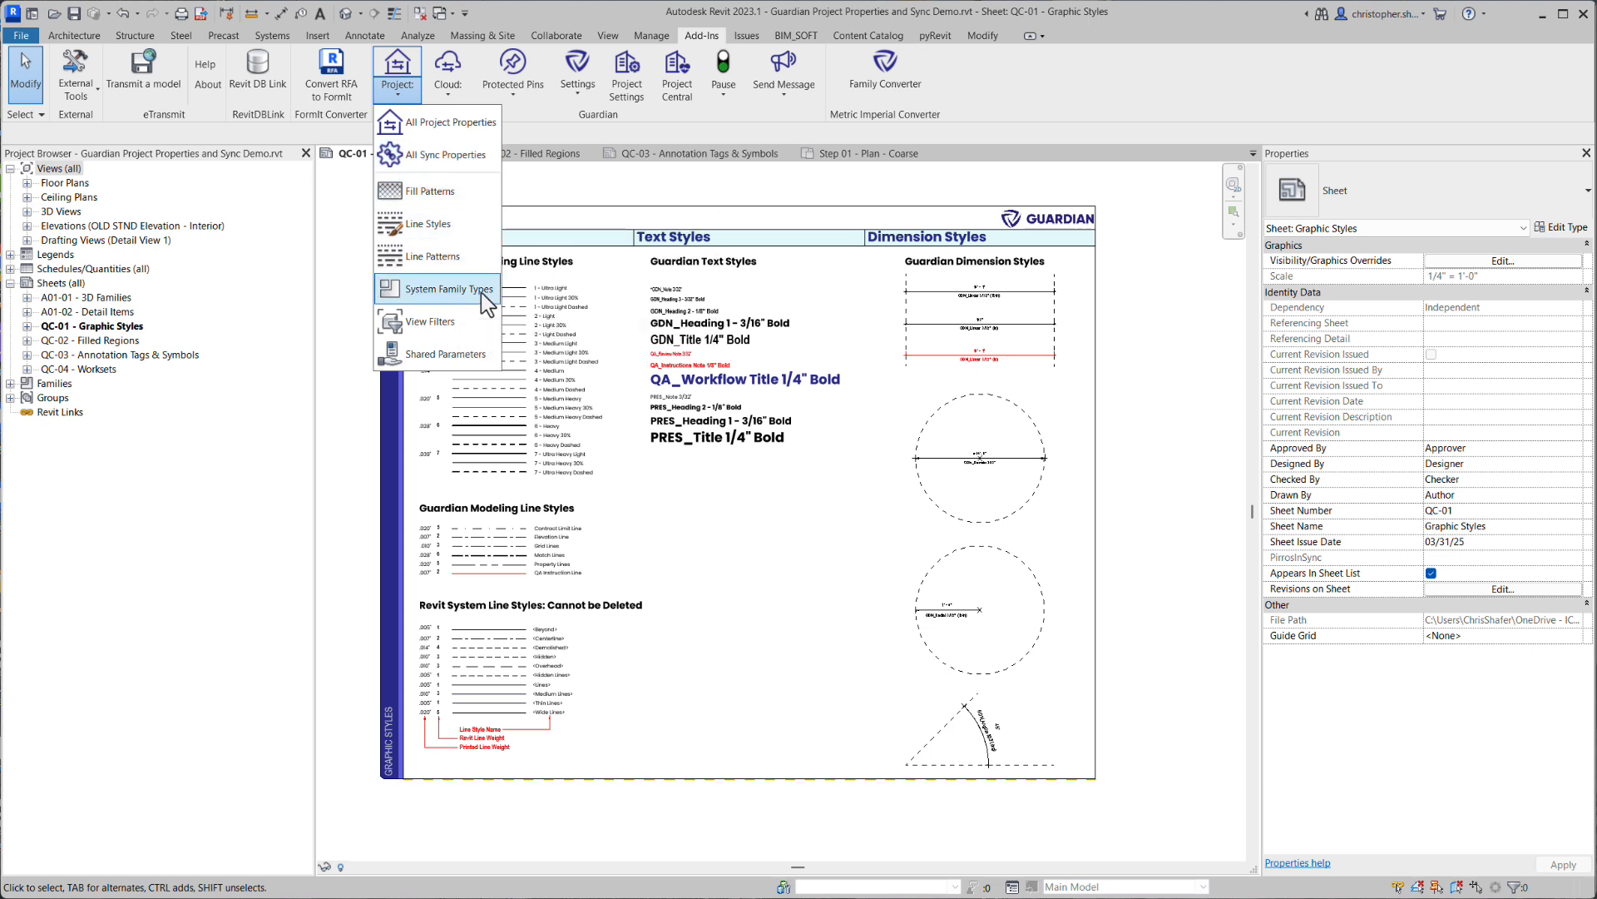
click(481, 292)
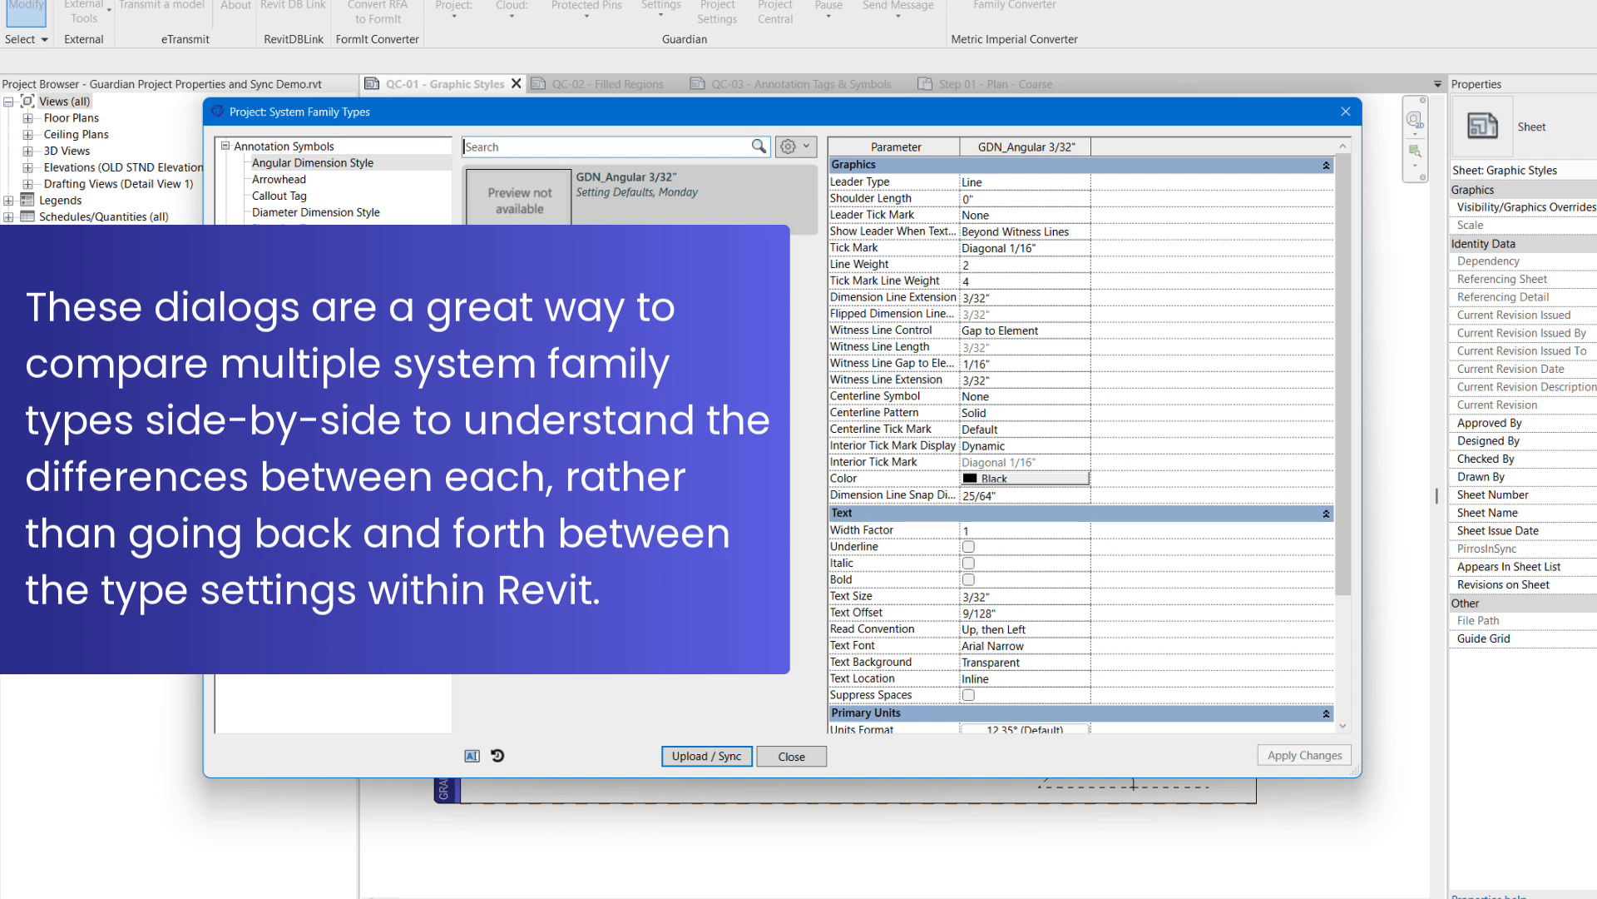
click(364, 167)
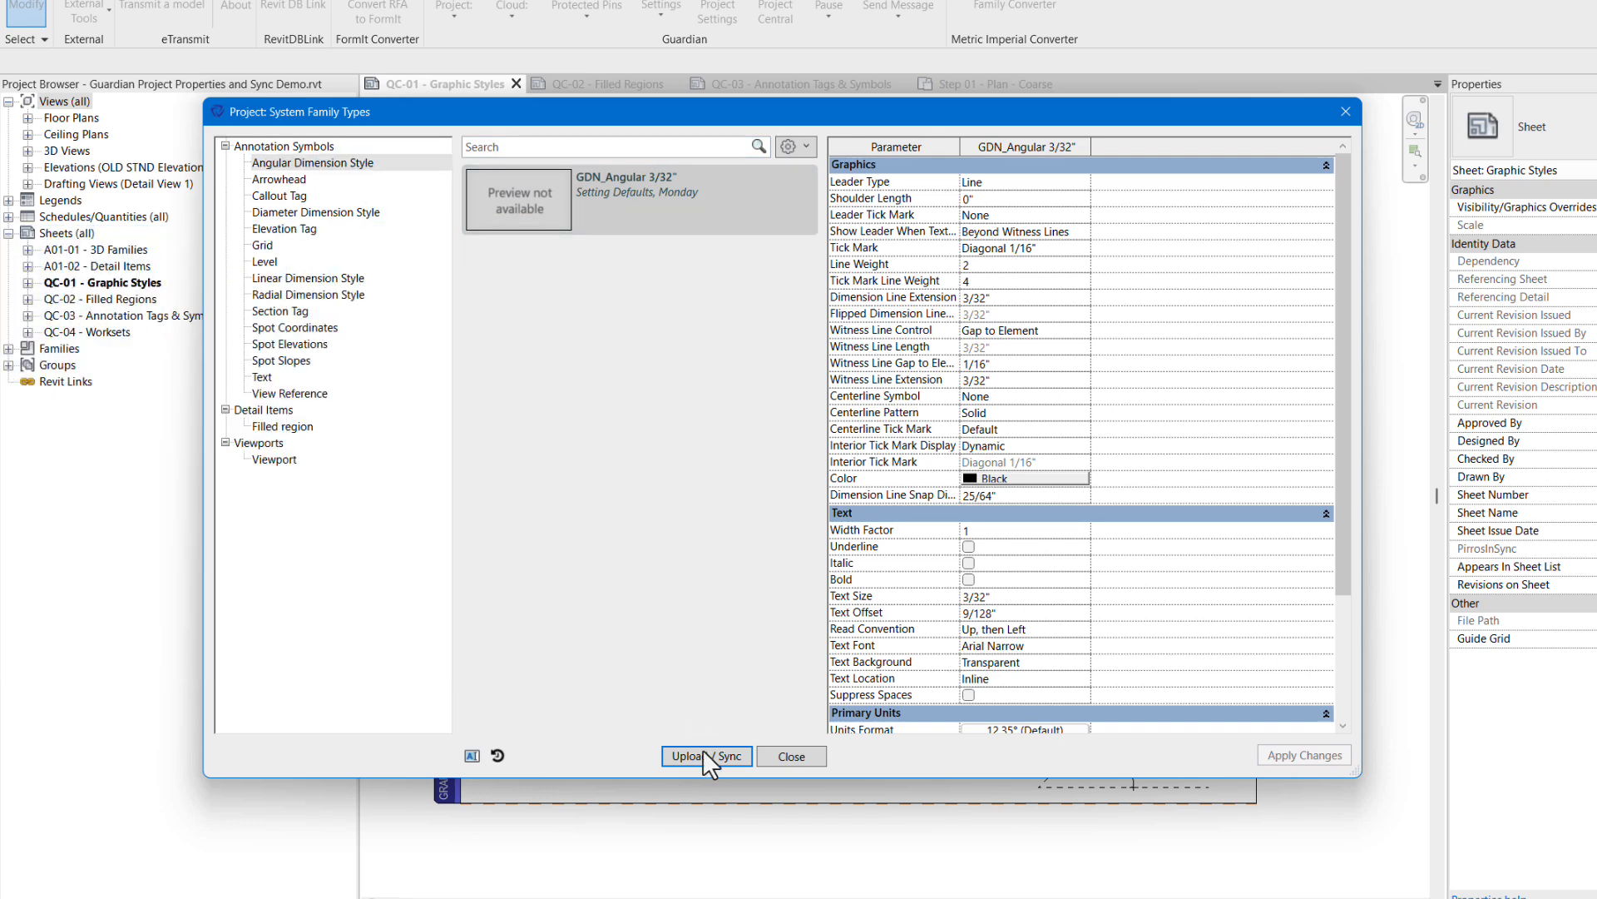
click(702, 756)
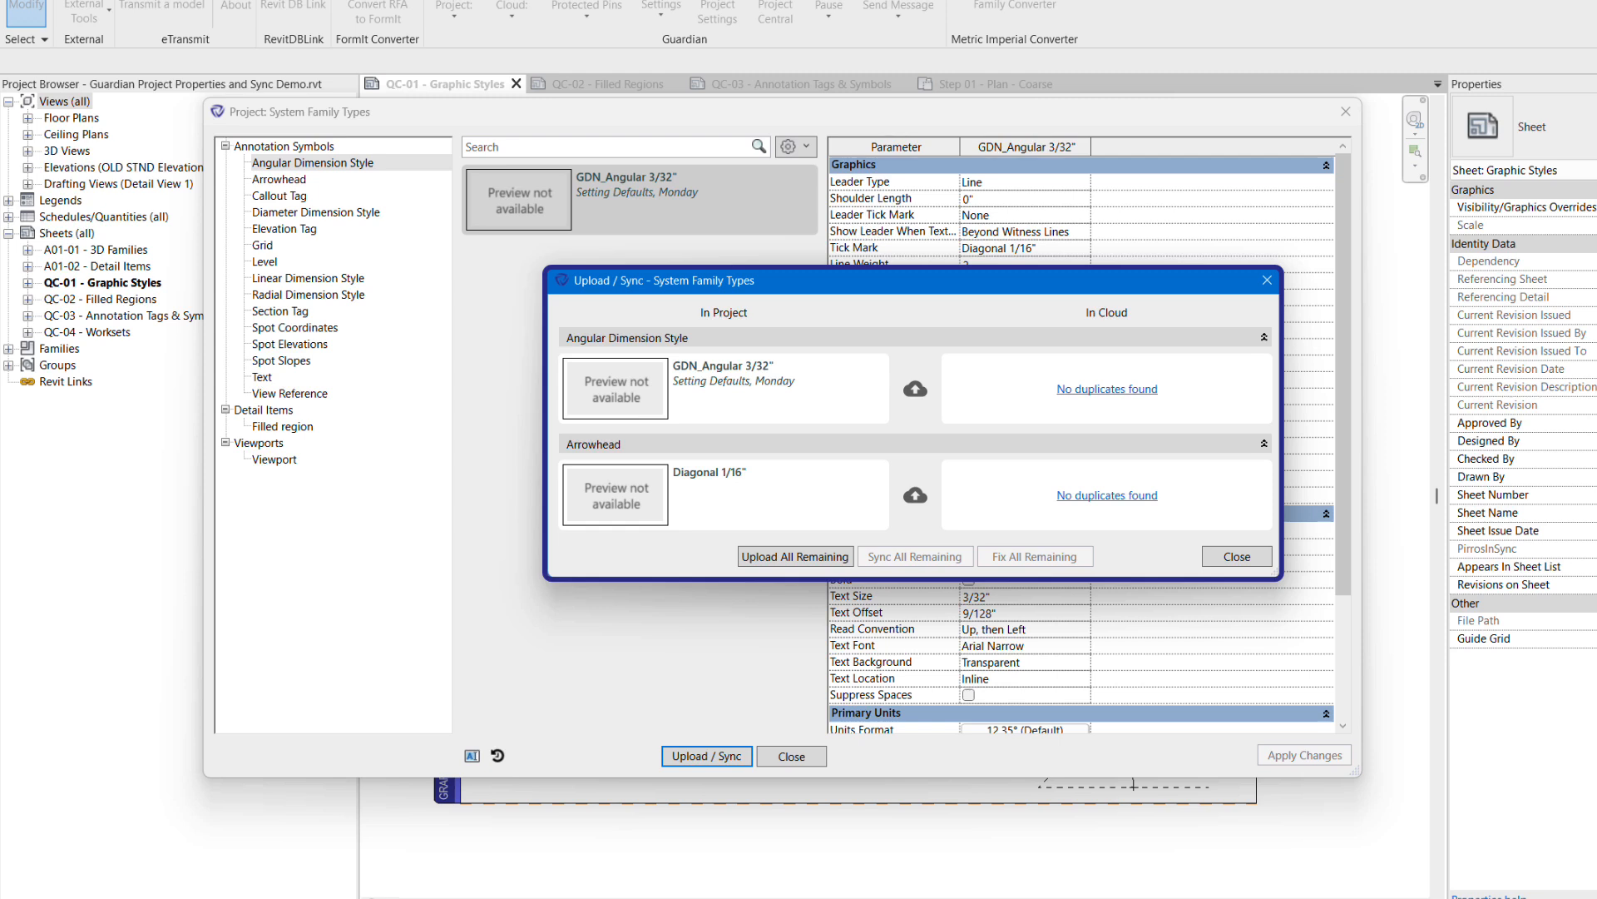
click(817, 556)
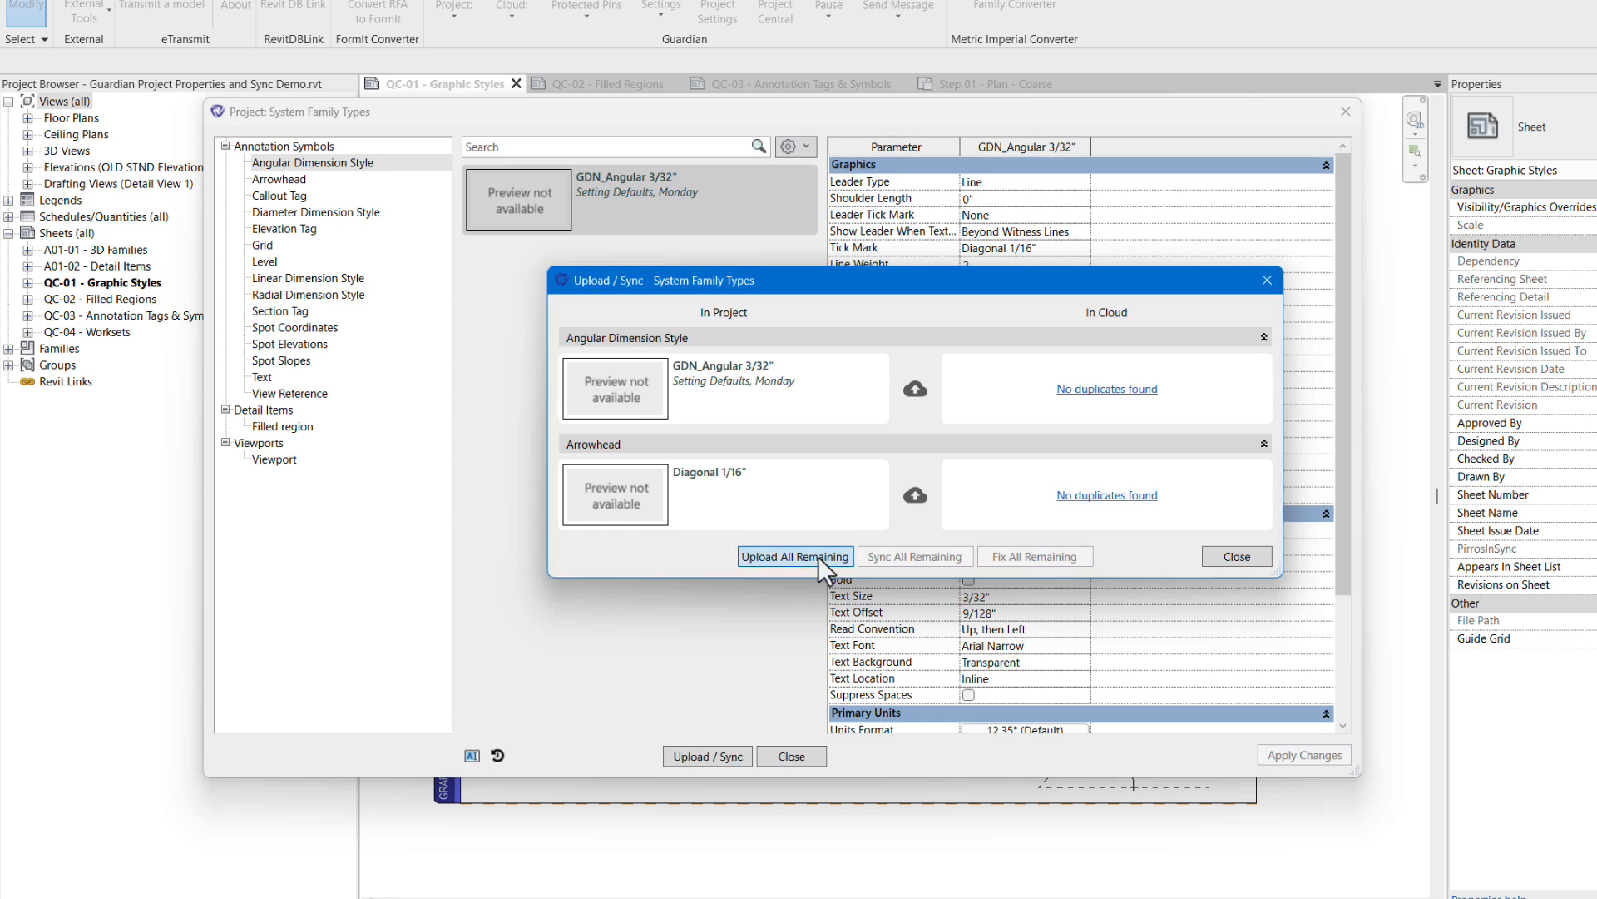
click(956, 388)
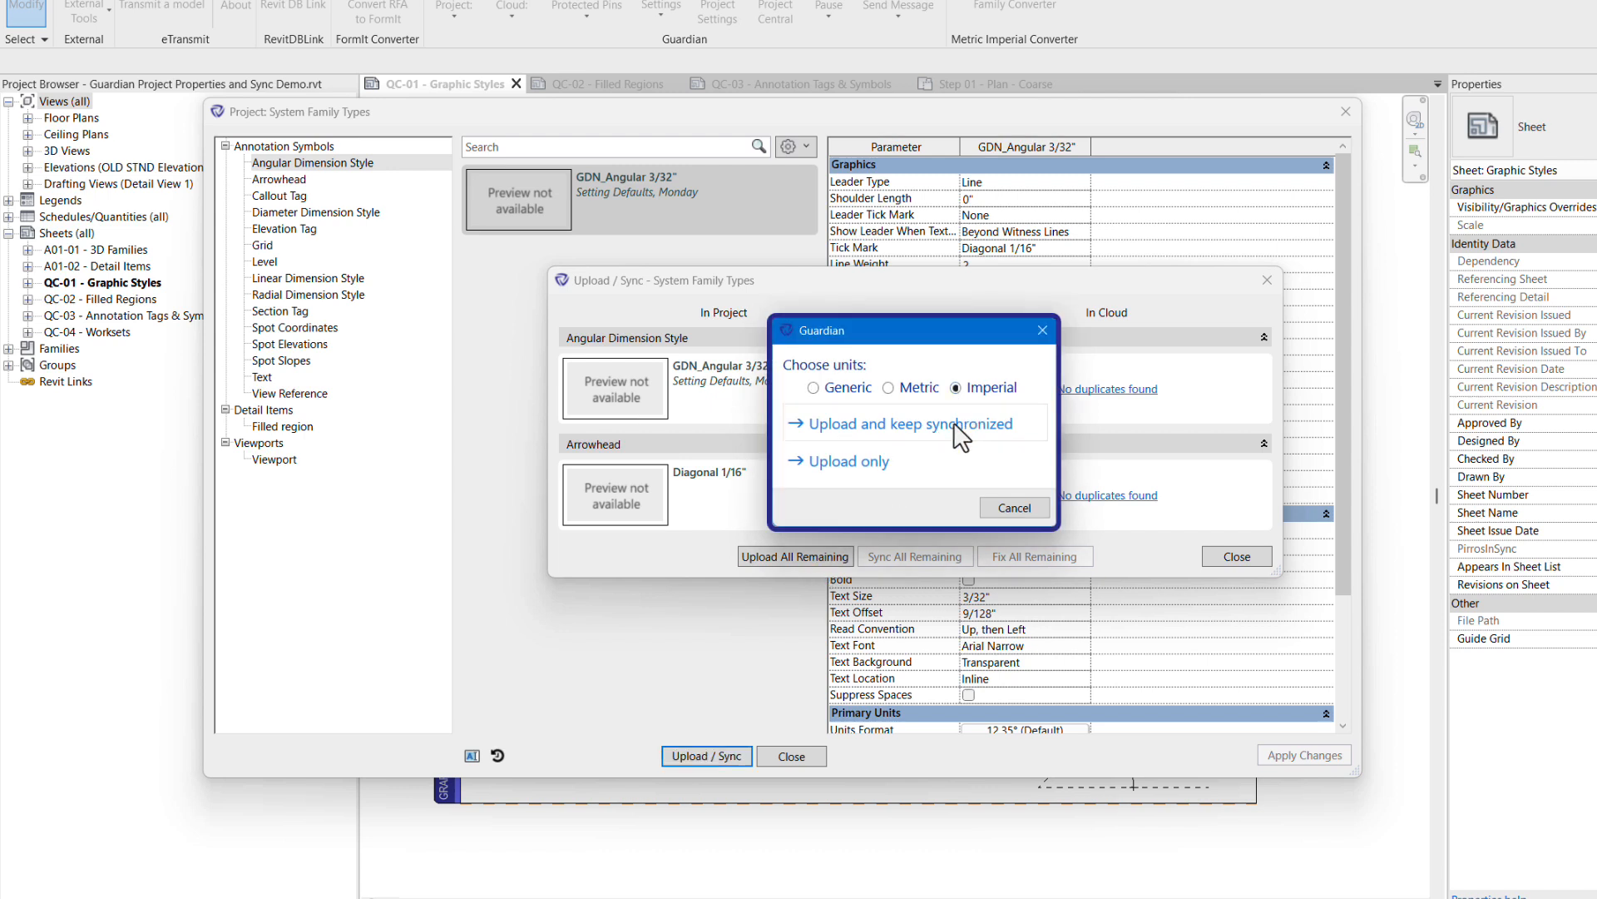
click(954, 422)
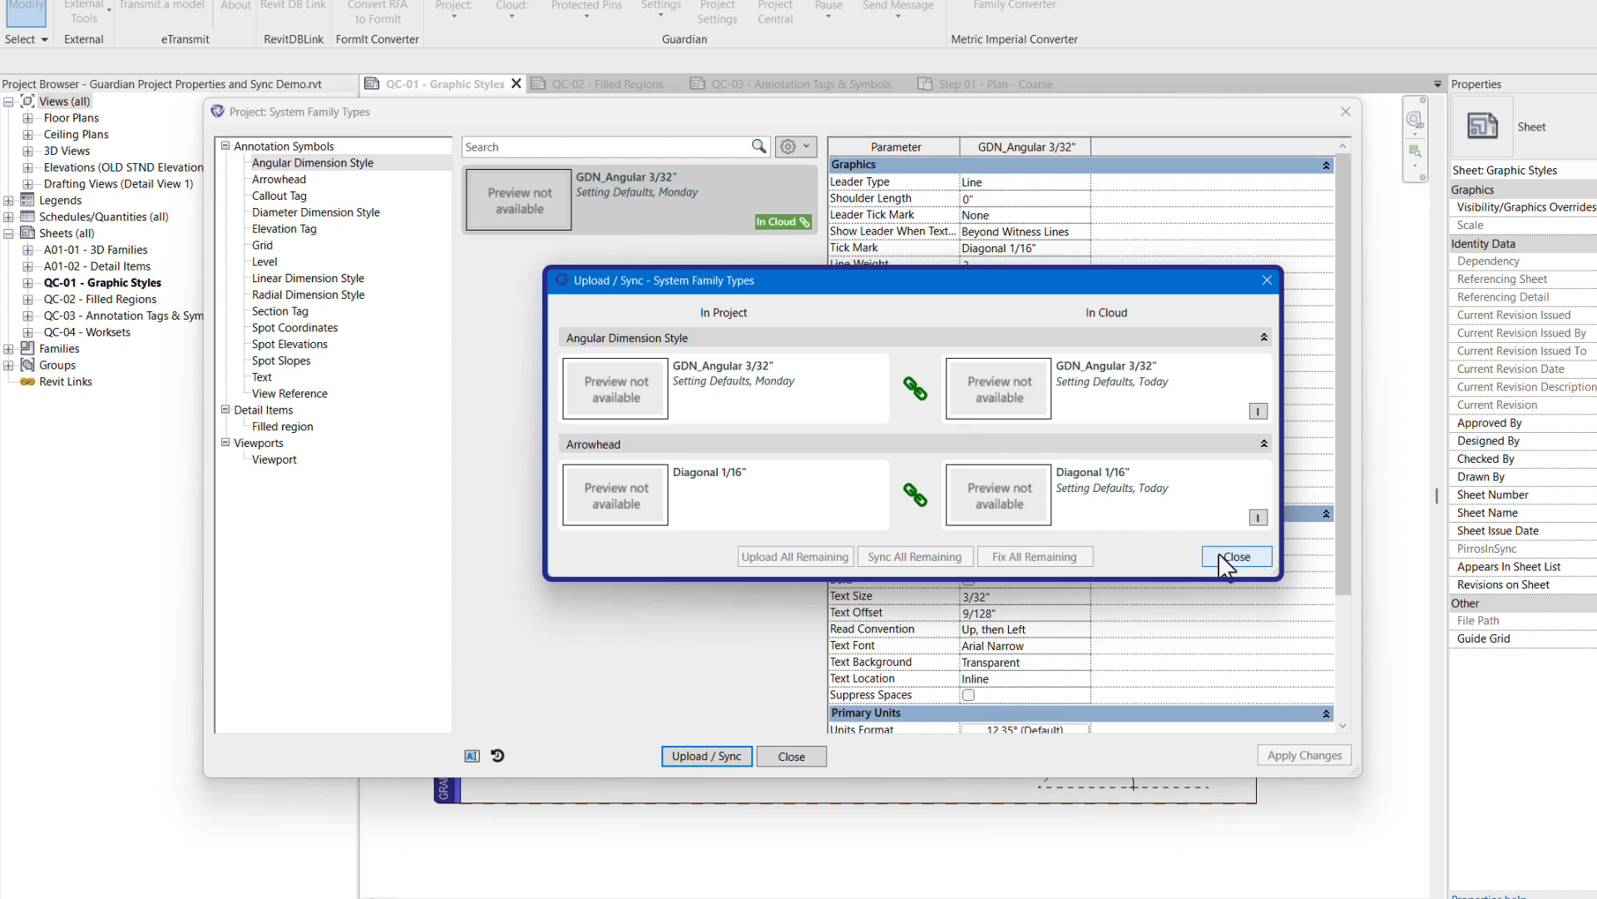
click(1228, 557)
Compare the two GDN Level types side by side and set the Elevation Base of GDN Level - Survey Point to Survey Point
click(268, 262)
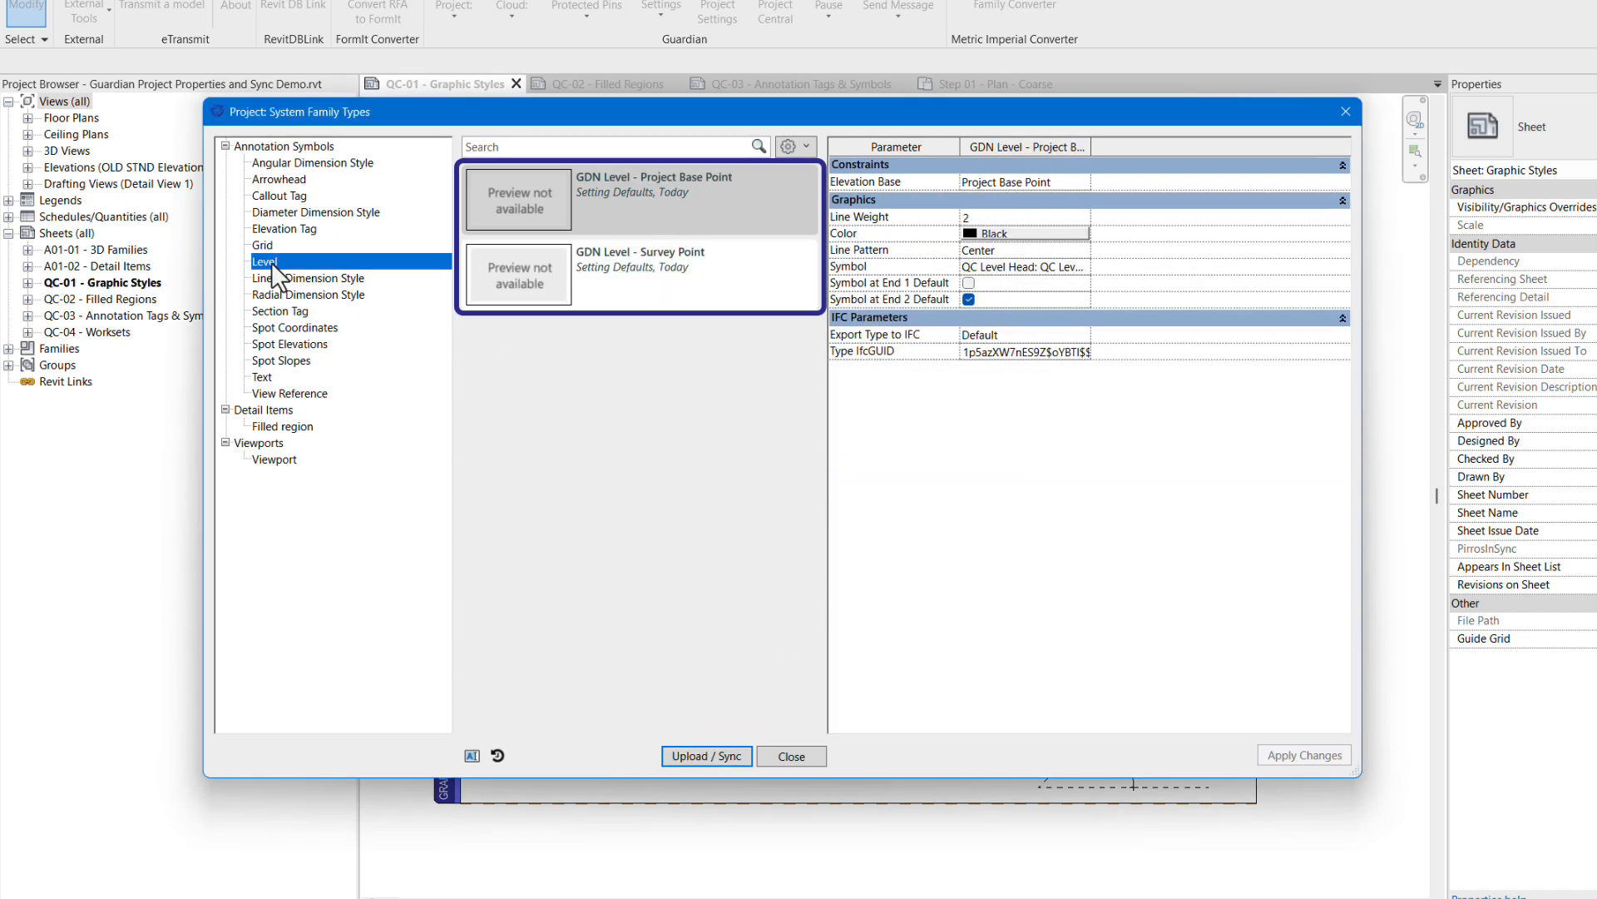
click(660, 186)
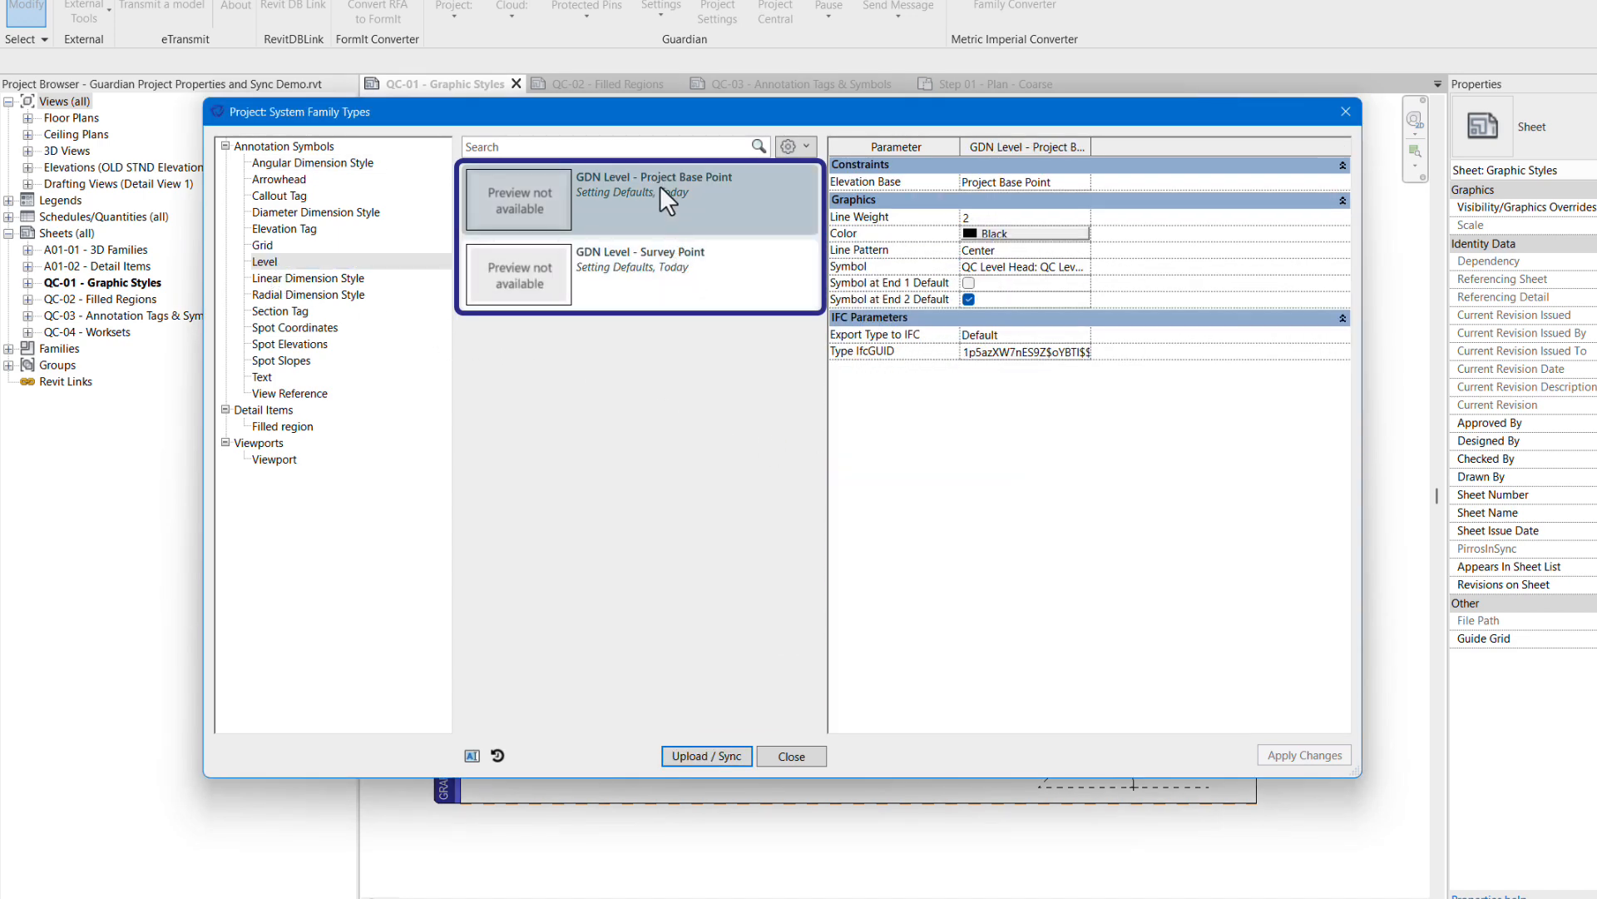
ctrl+click(659, 281)
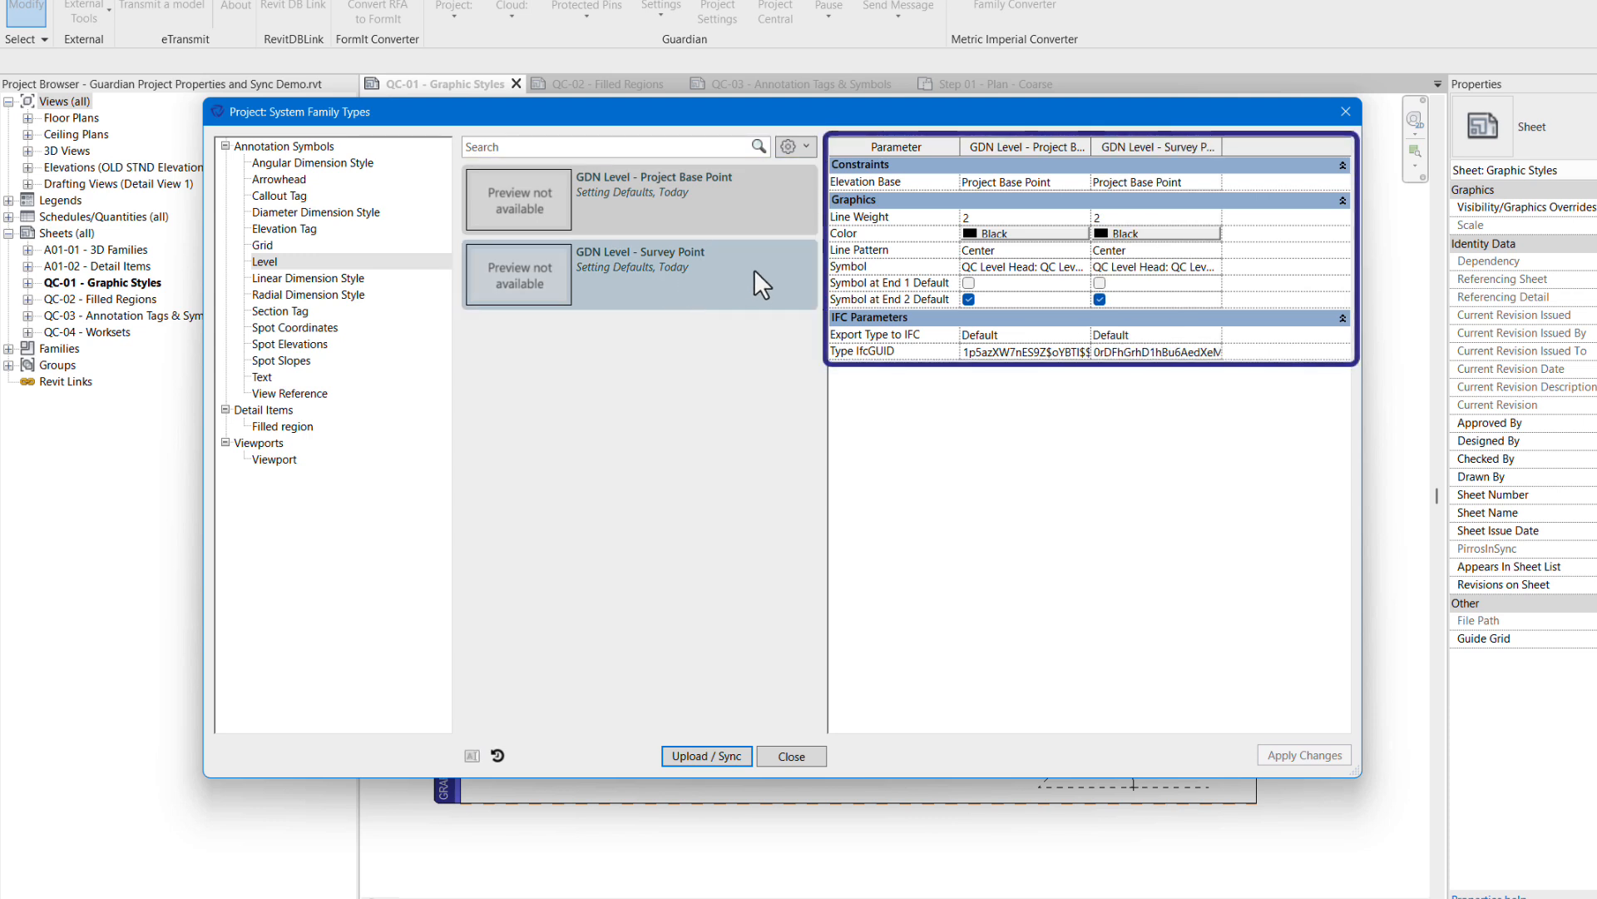
click(1182, 182)
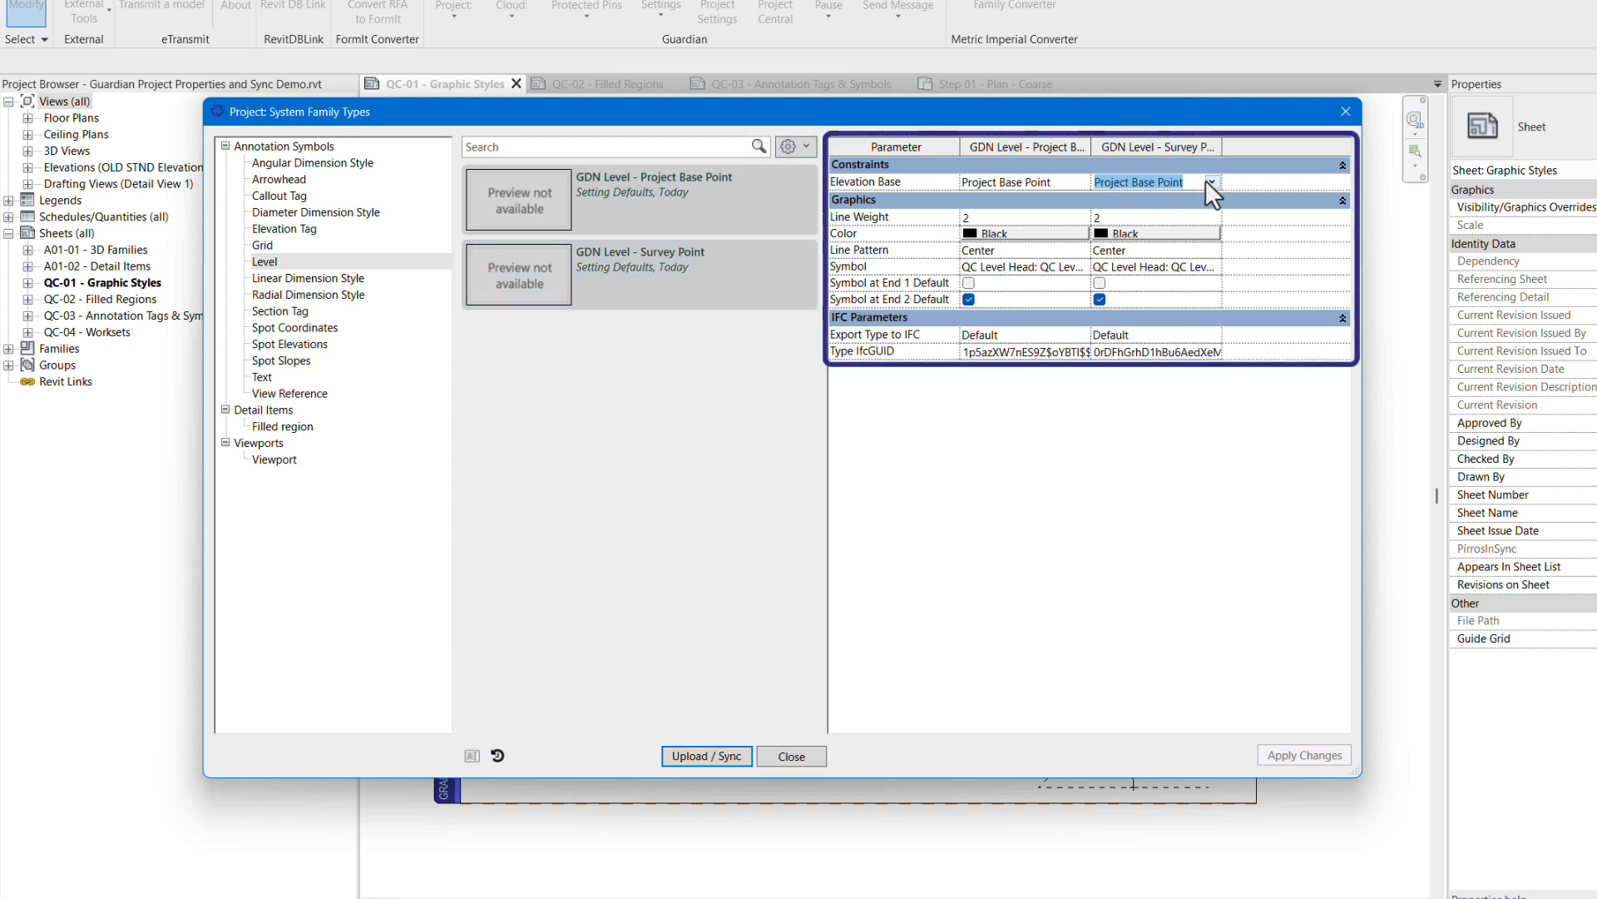
click(1210, 181)
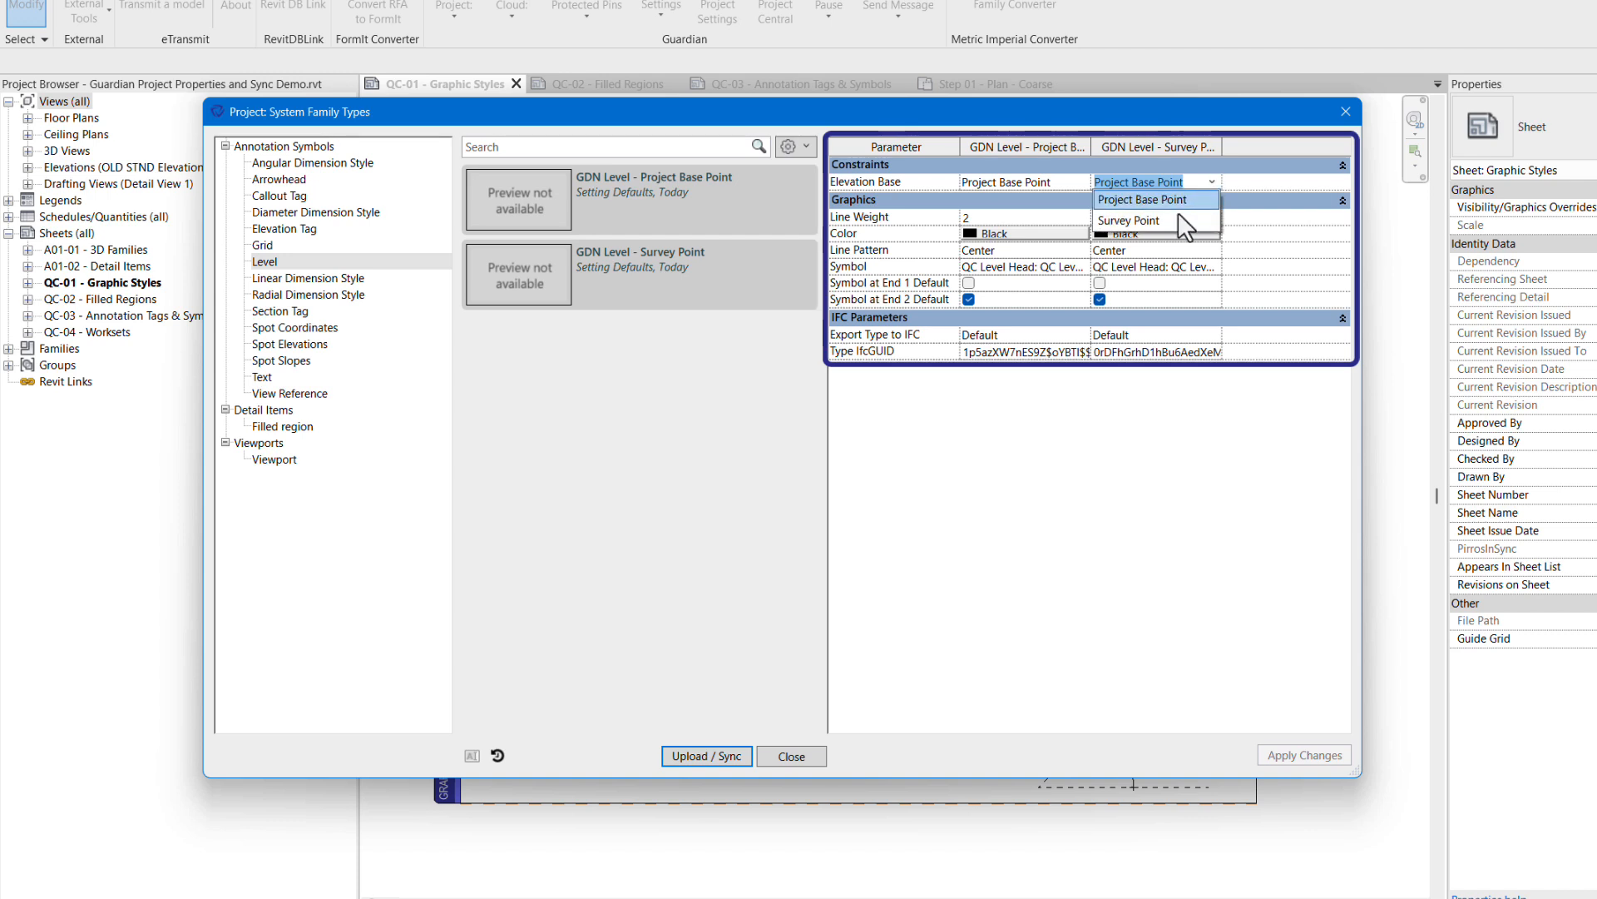
click(1178, 215)
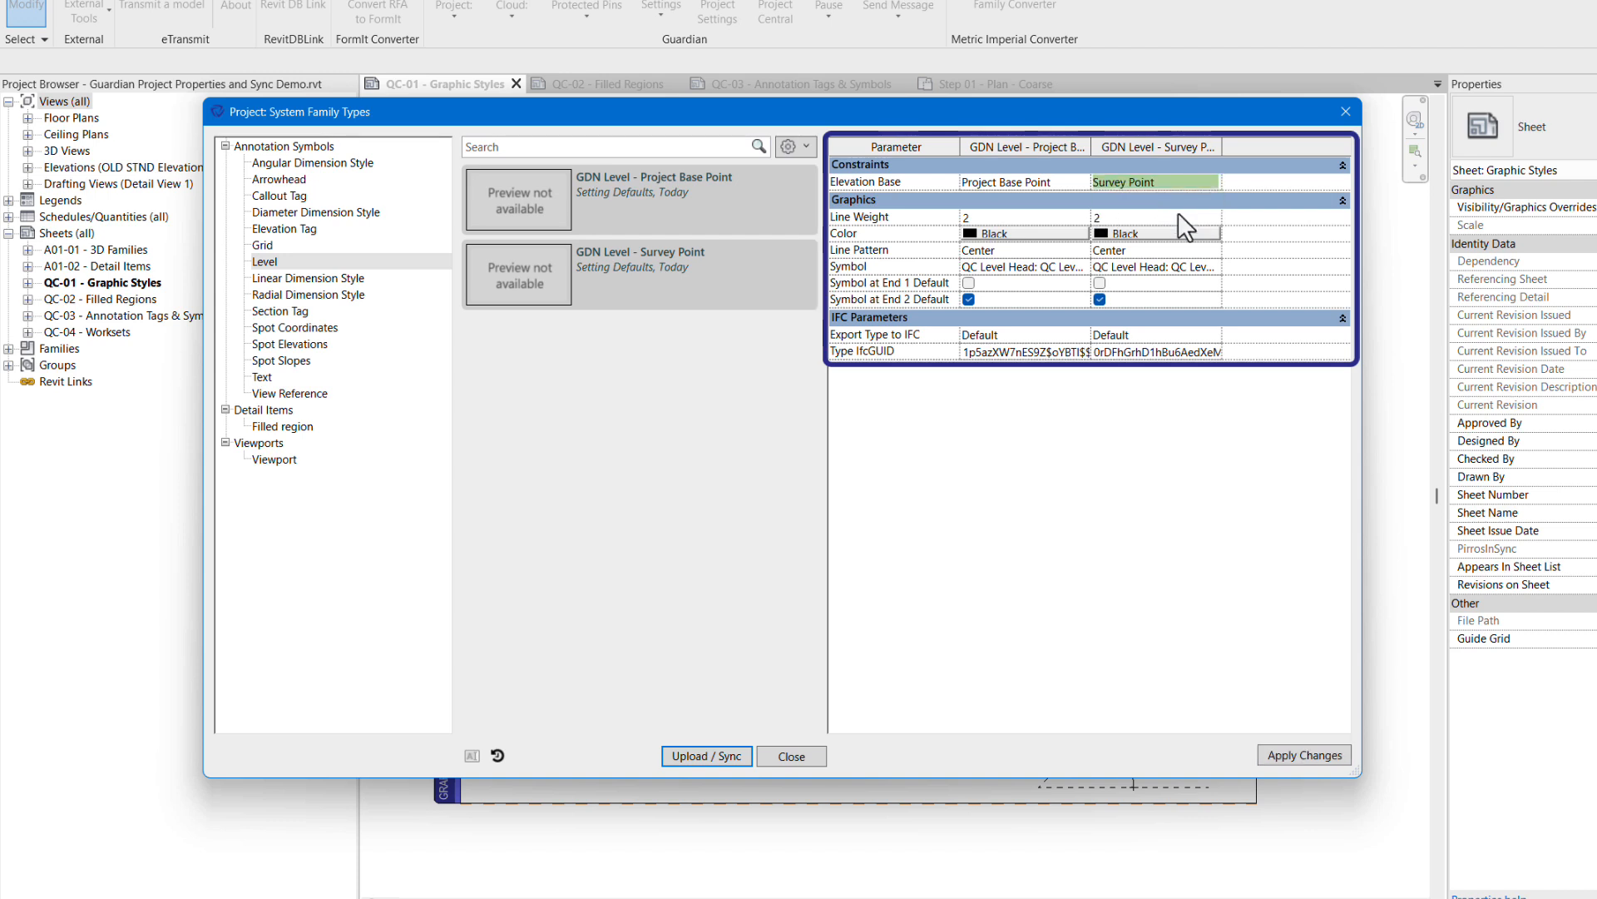
click(1303, 756)
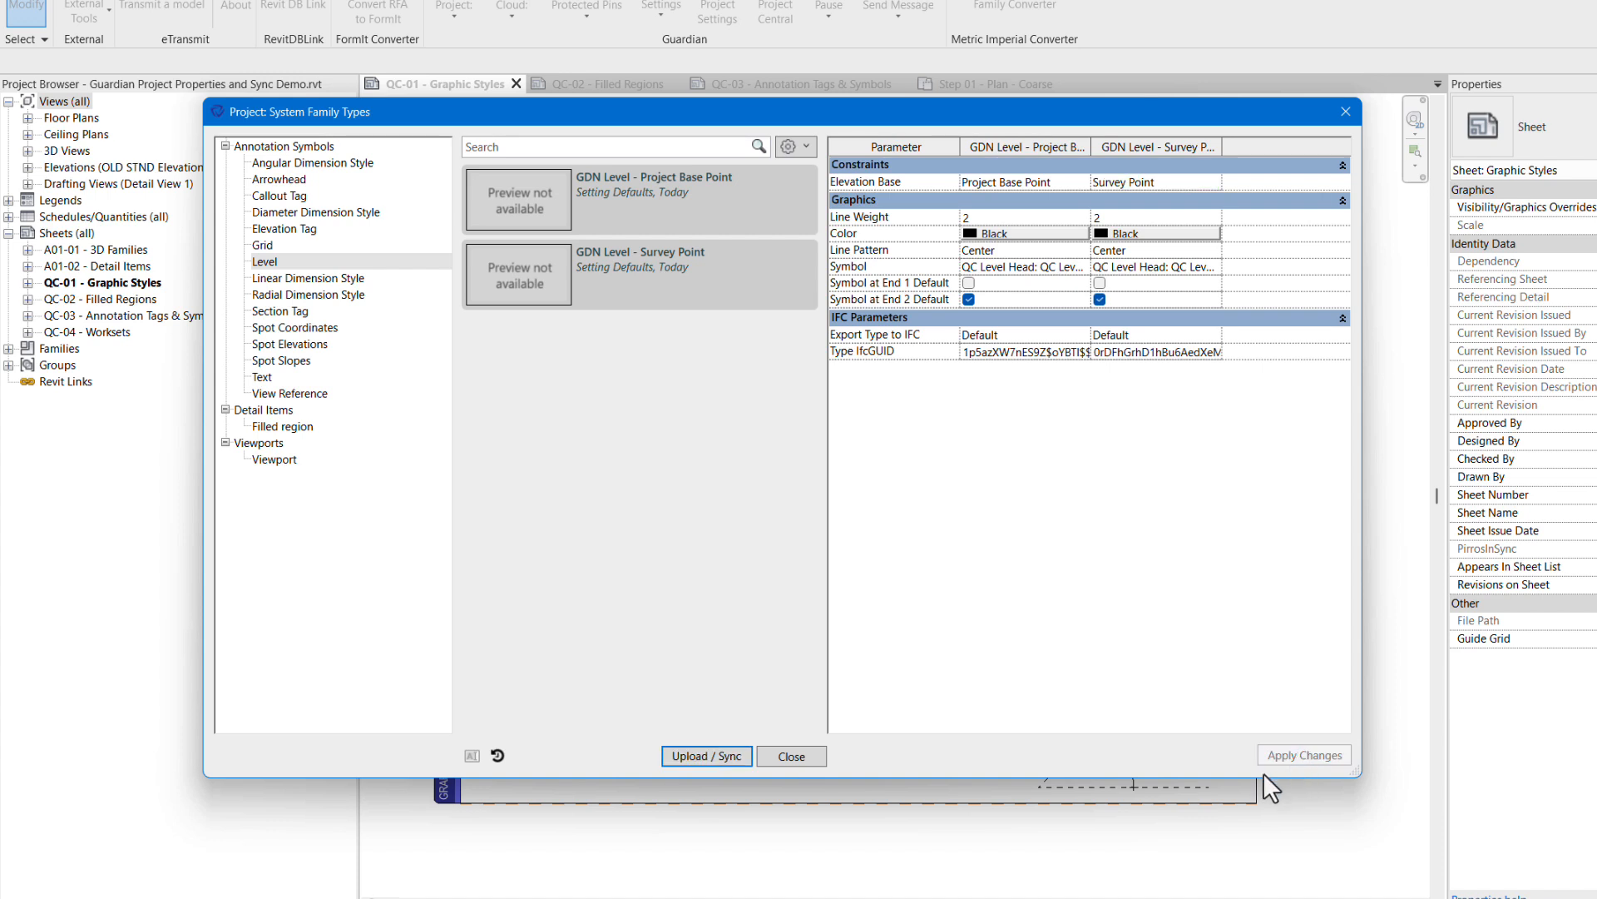
Upload both GDN Level types to the cloud with Generic units and keep them synchronized
click(688, 755)
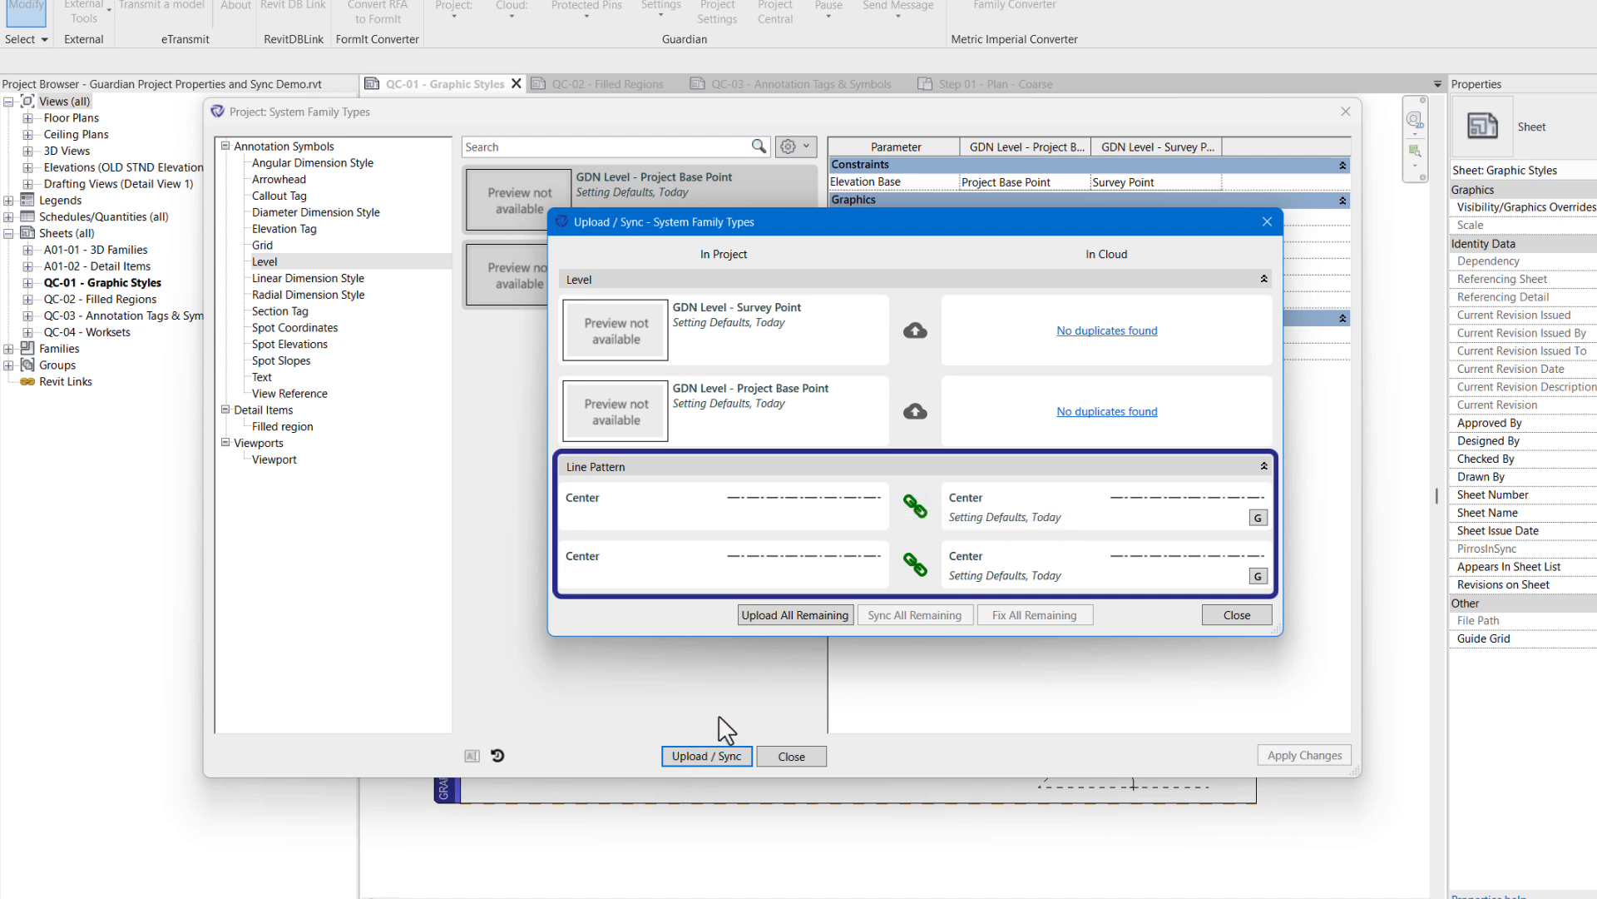
click(827, 616)
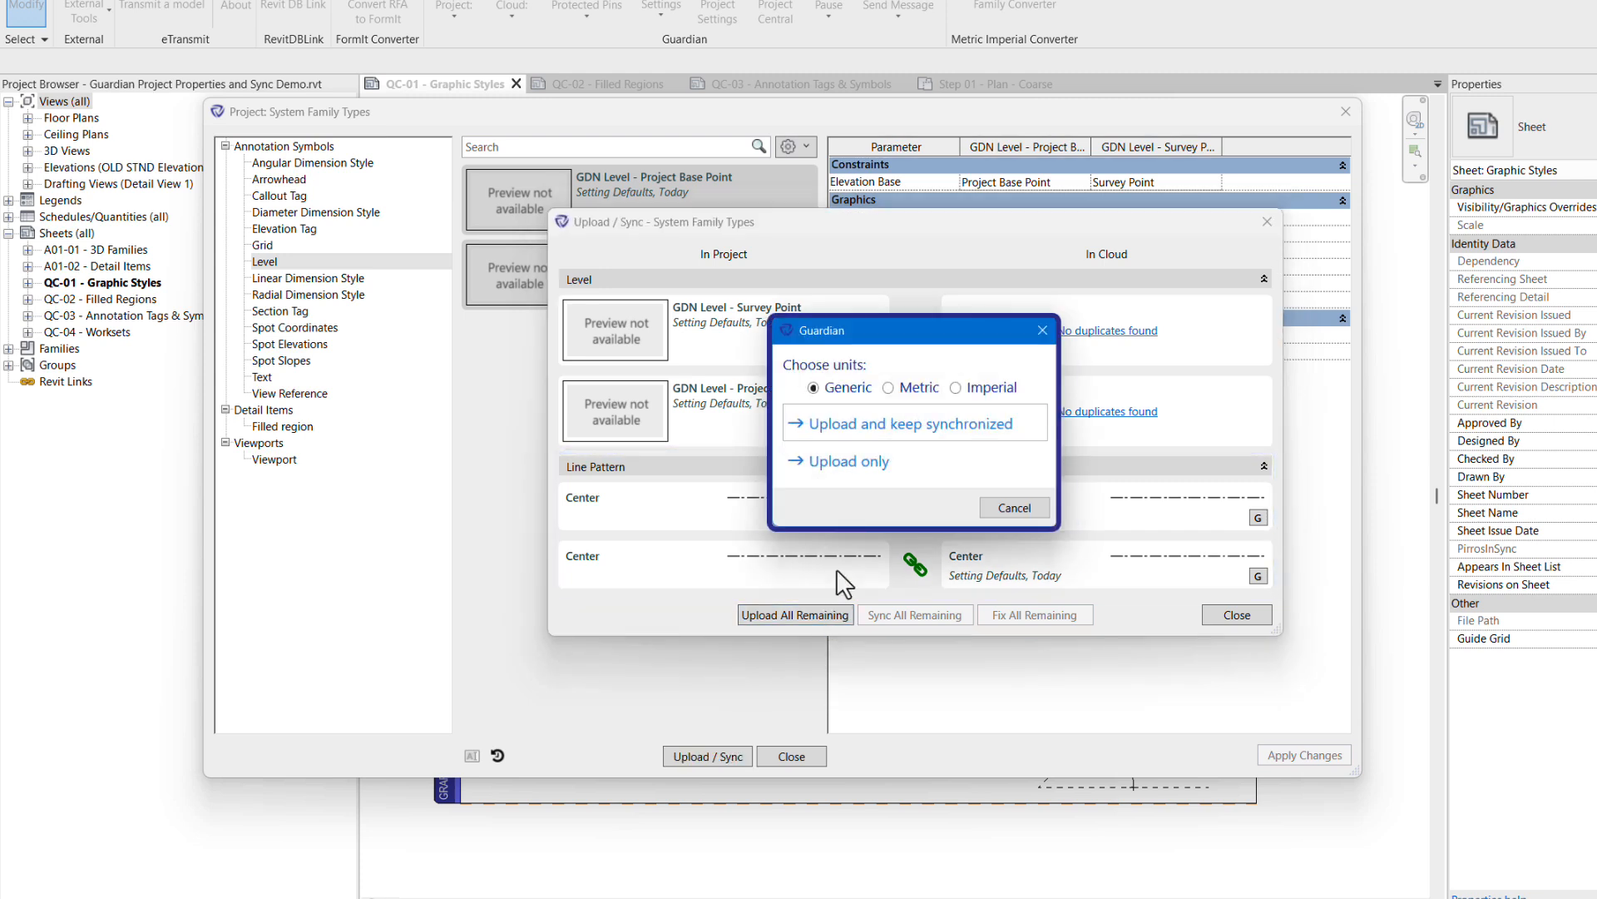
click(862, 424)
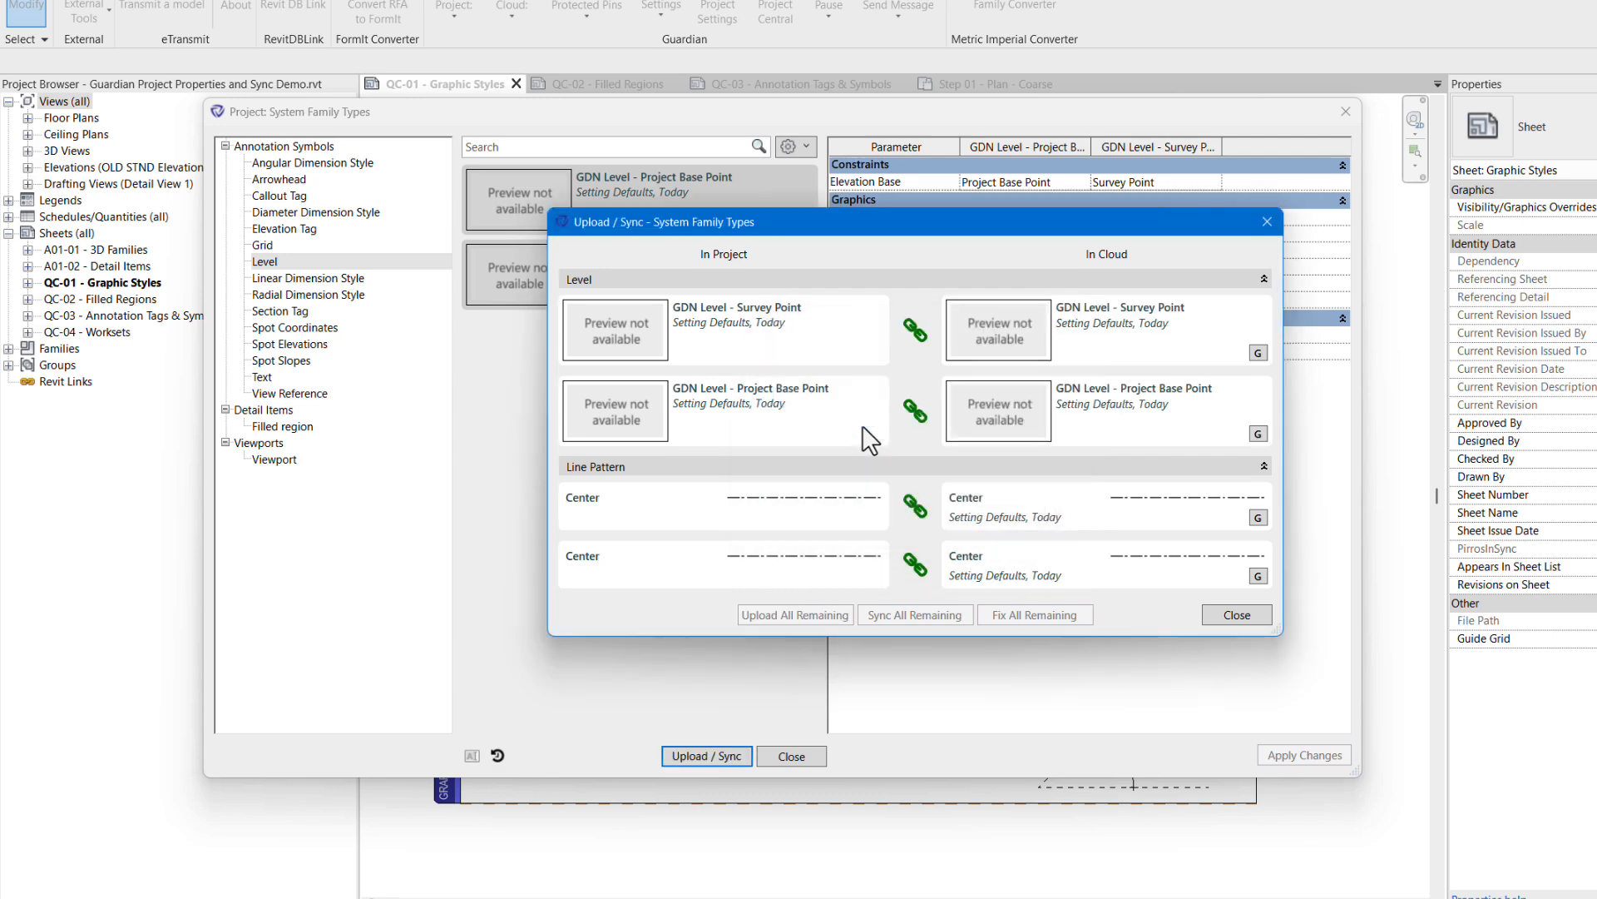
Upload all of the project's Text types, through QC_Title 1/4" White Bold, to the cloud and keep them synchronized
click(1236, 615)
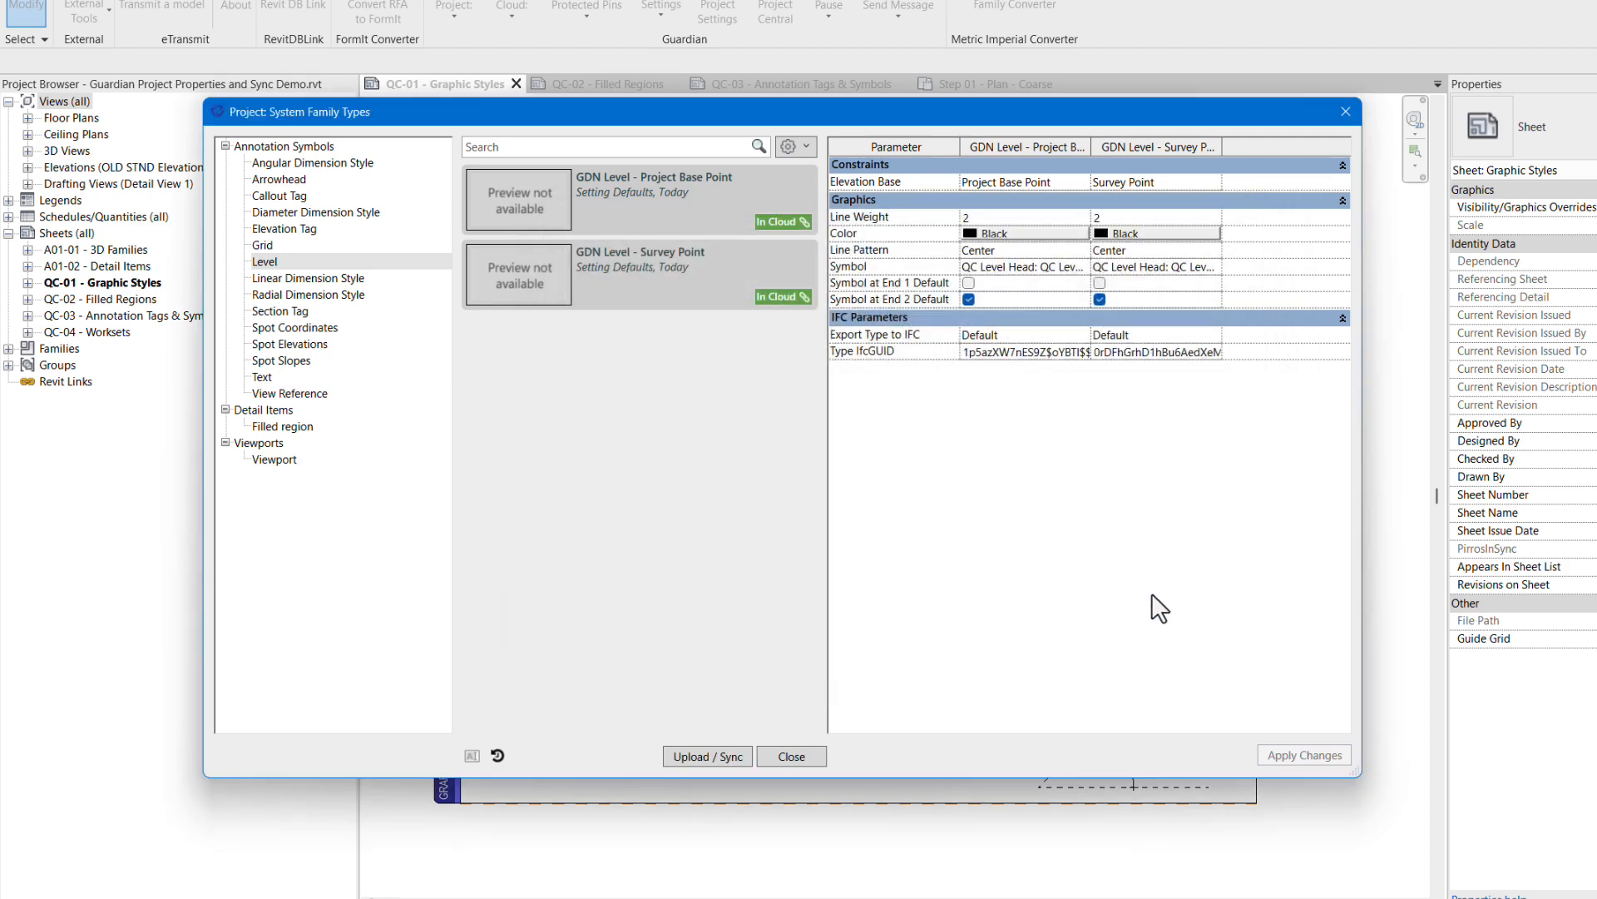
click(262, 377)
scroll(807, 421, down, 10)
click(708, 755)
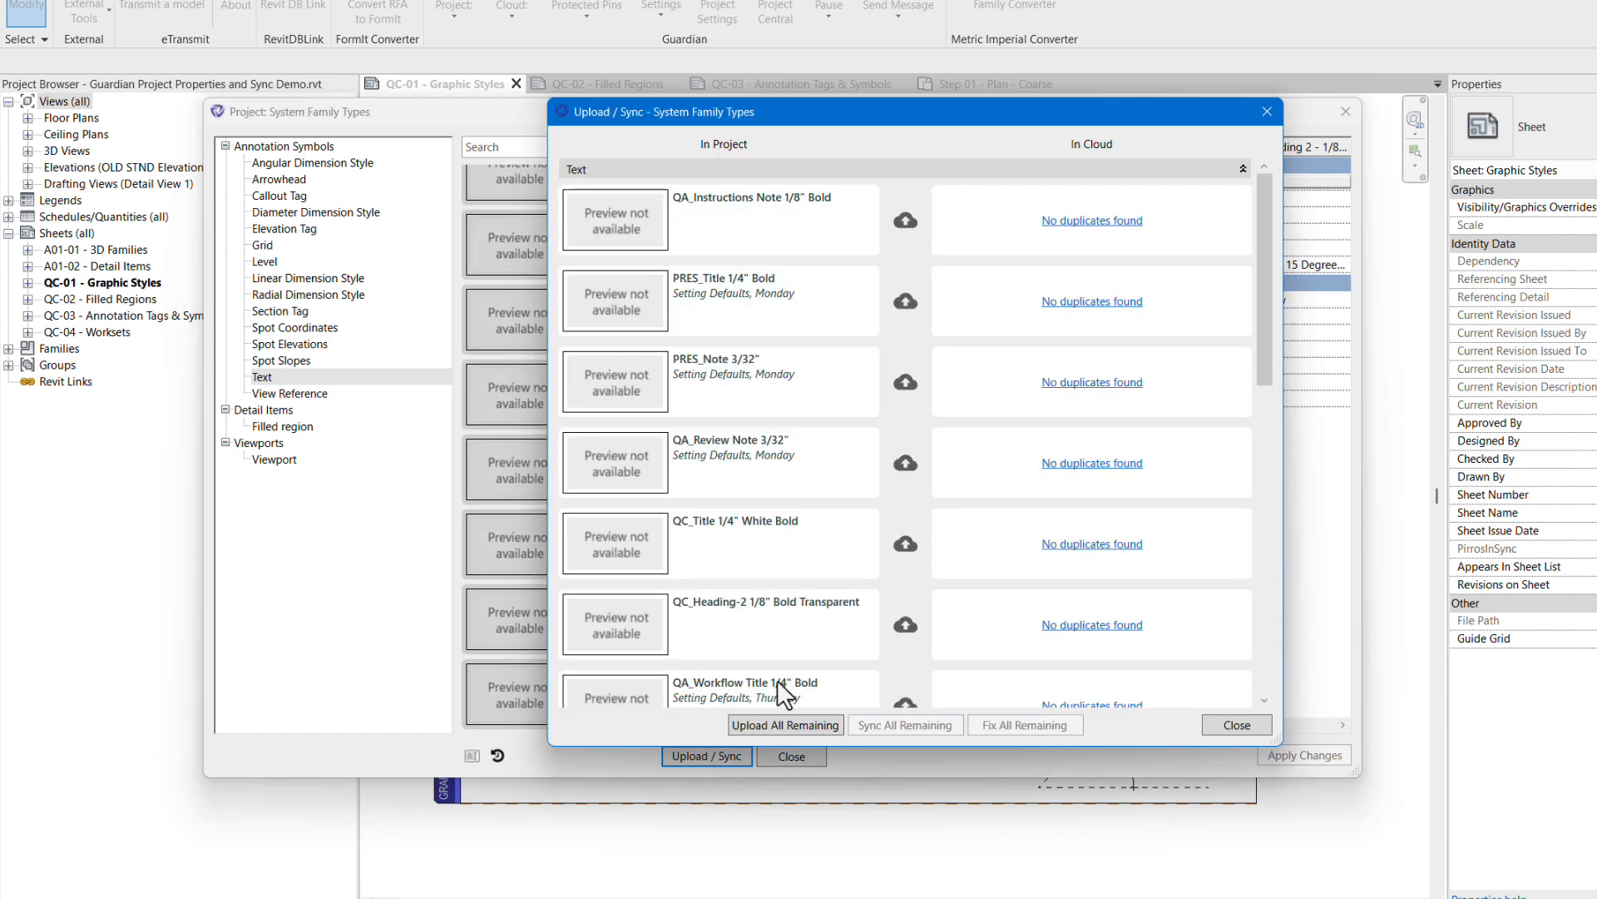
click(785, 724)
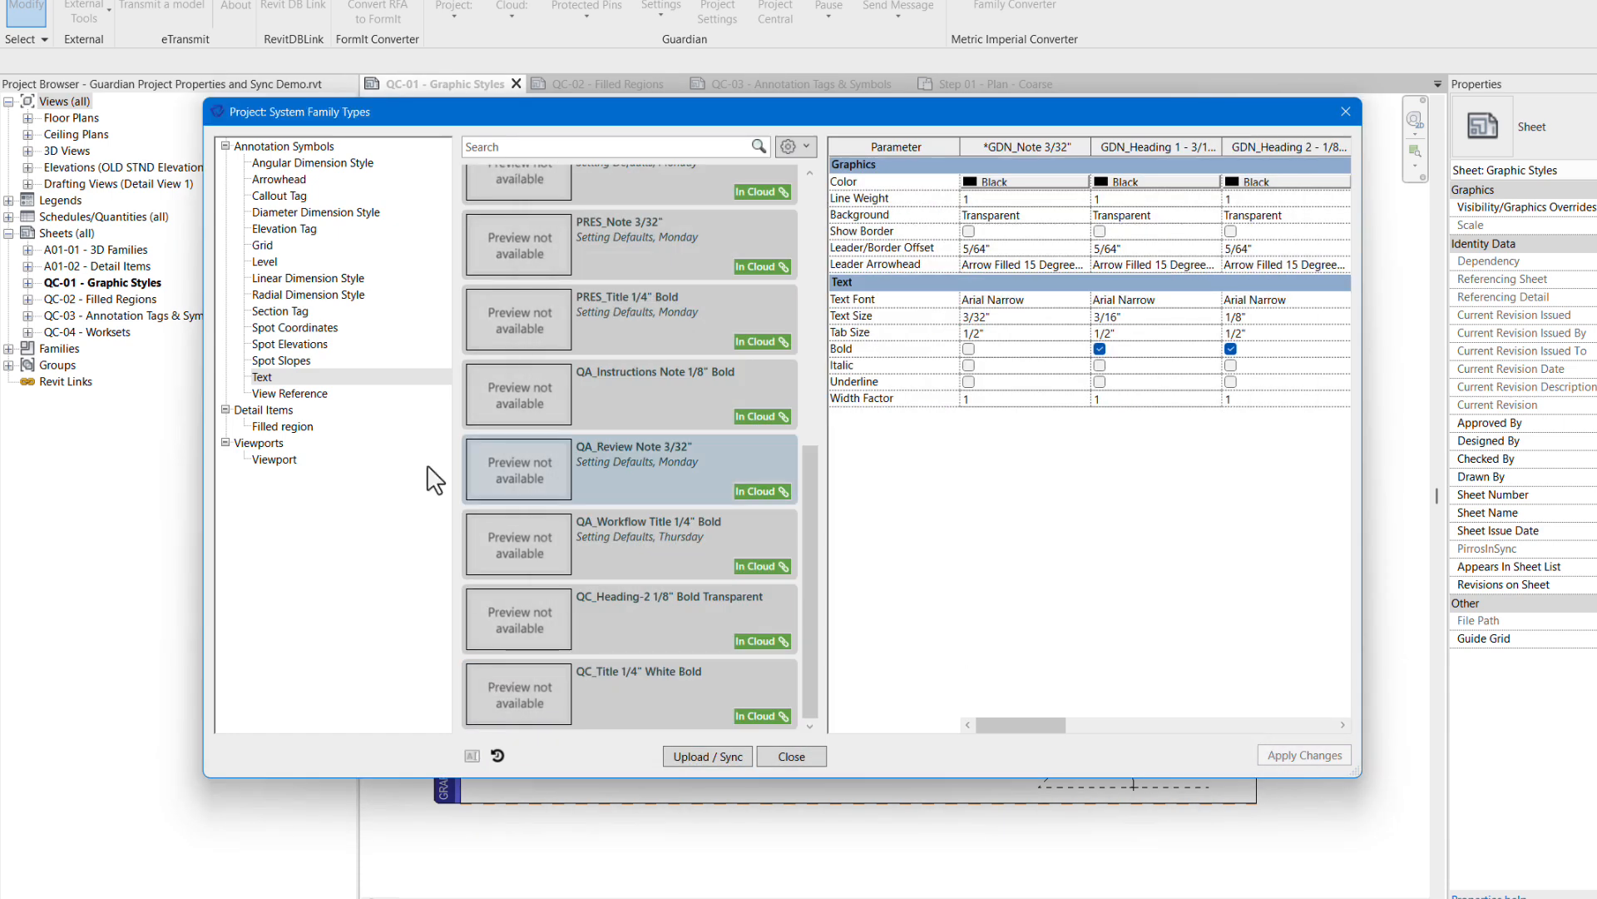
Upload the Graphic and Material filled region types, through Material - Wood - Plywood, to the cloud with Generic units and keep them synchronized
click(283, 426)
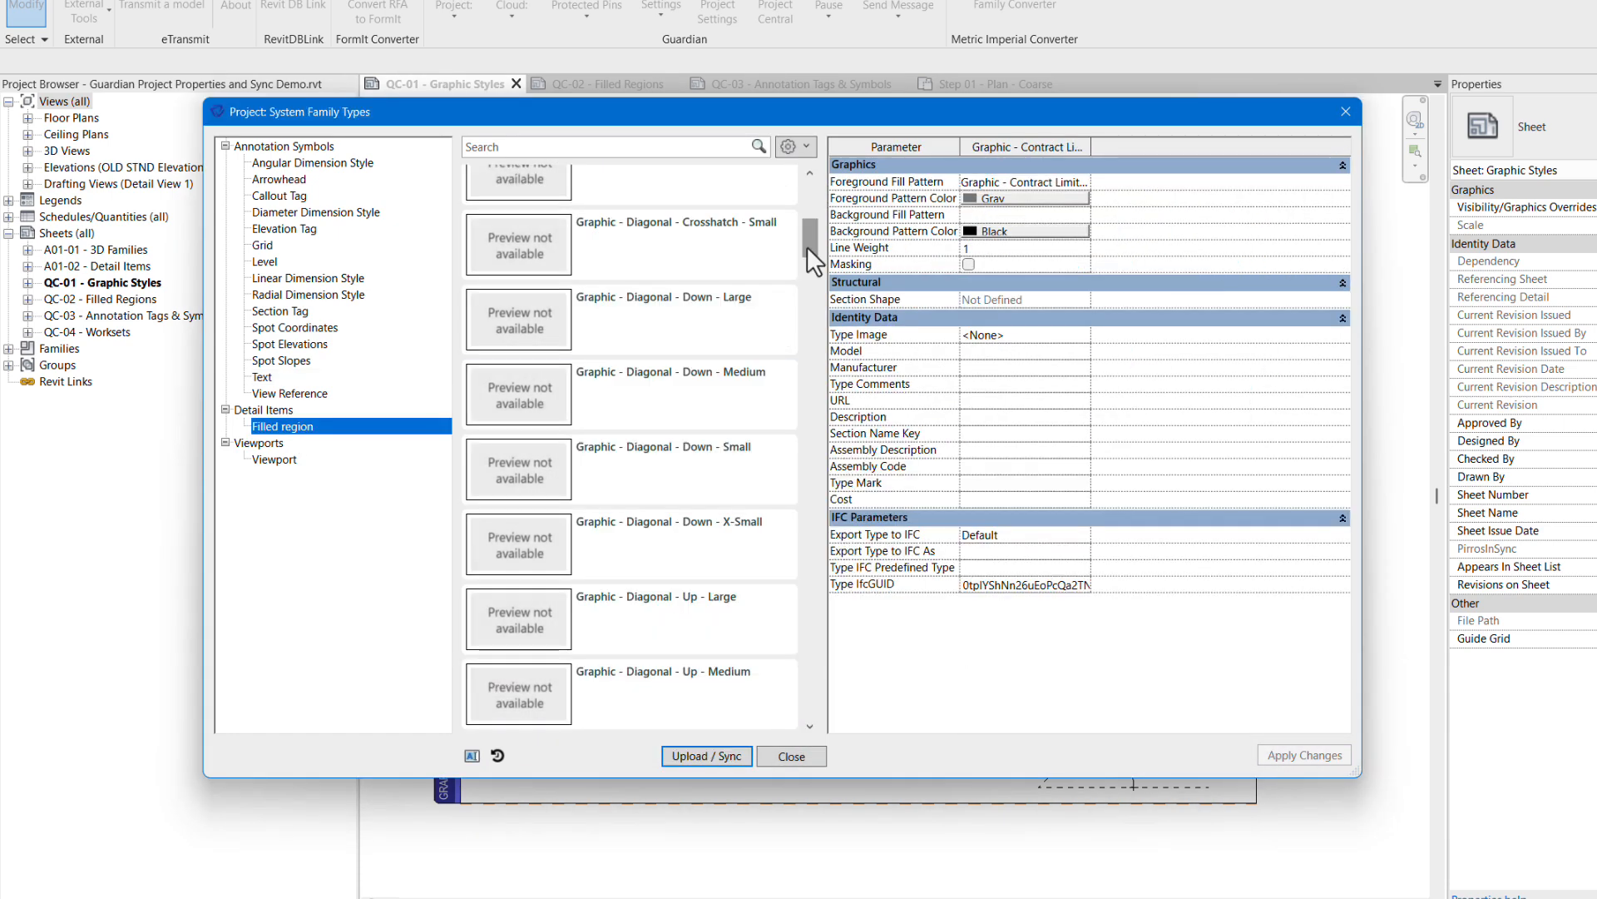
scroll(740, 257, down, 10)
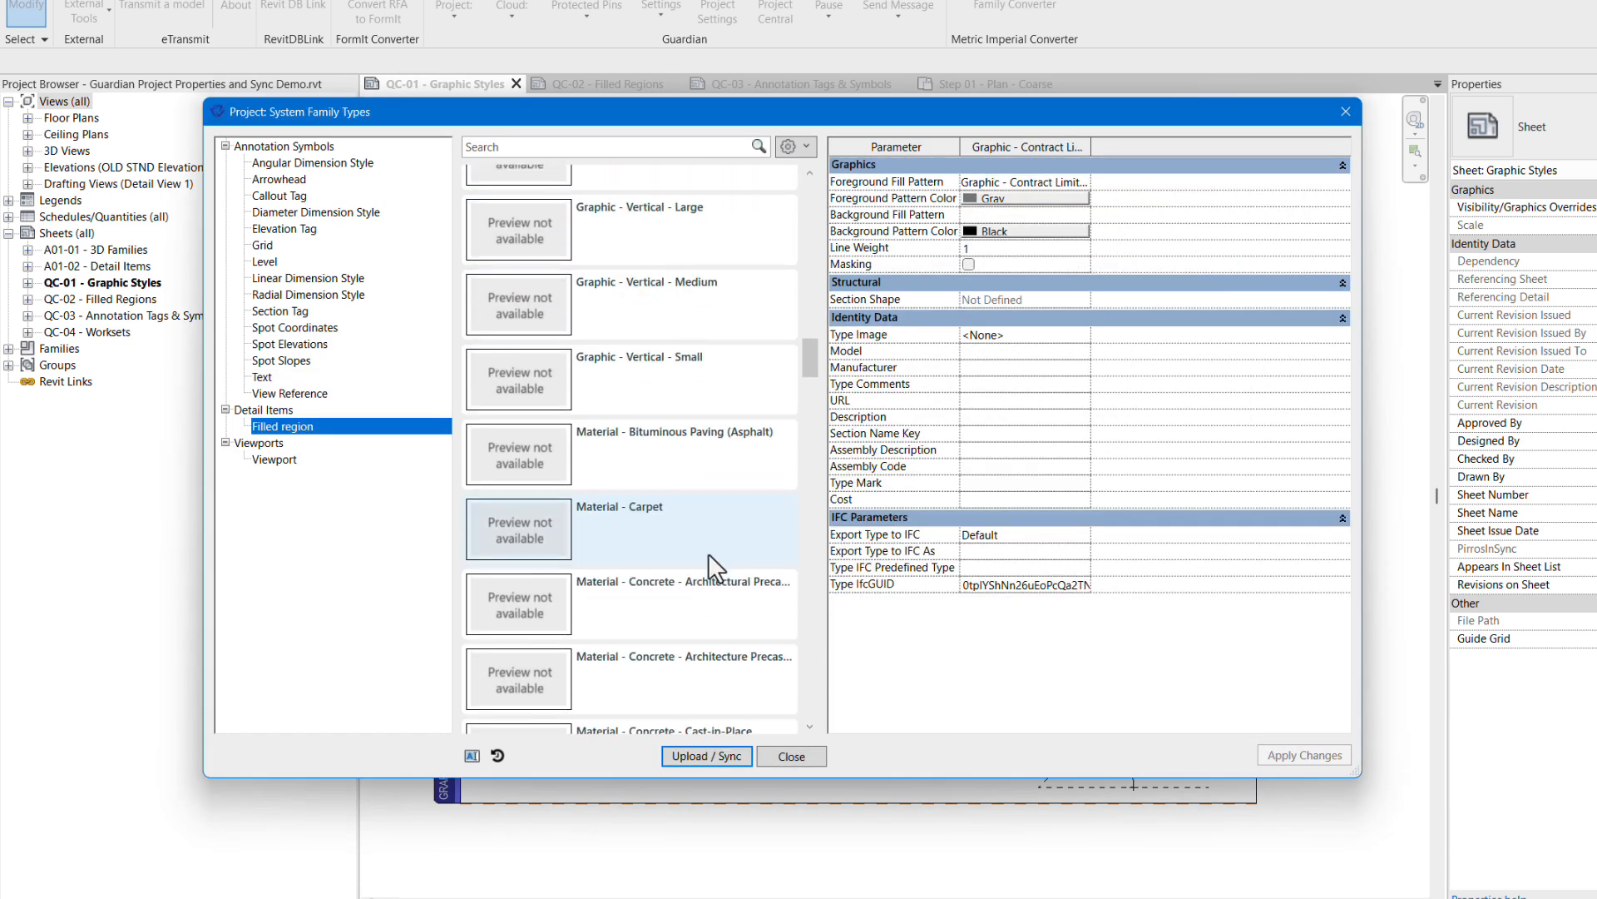
scroll(707, 552, down, 15)
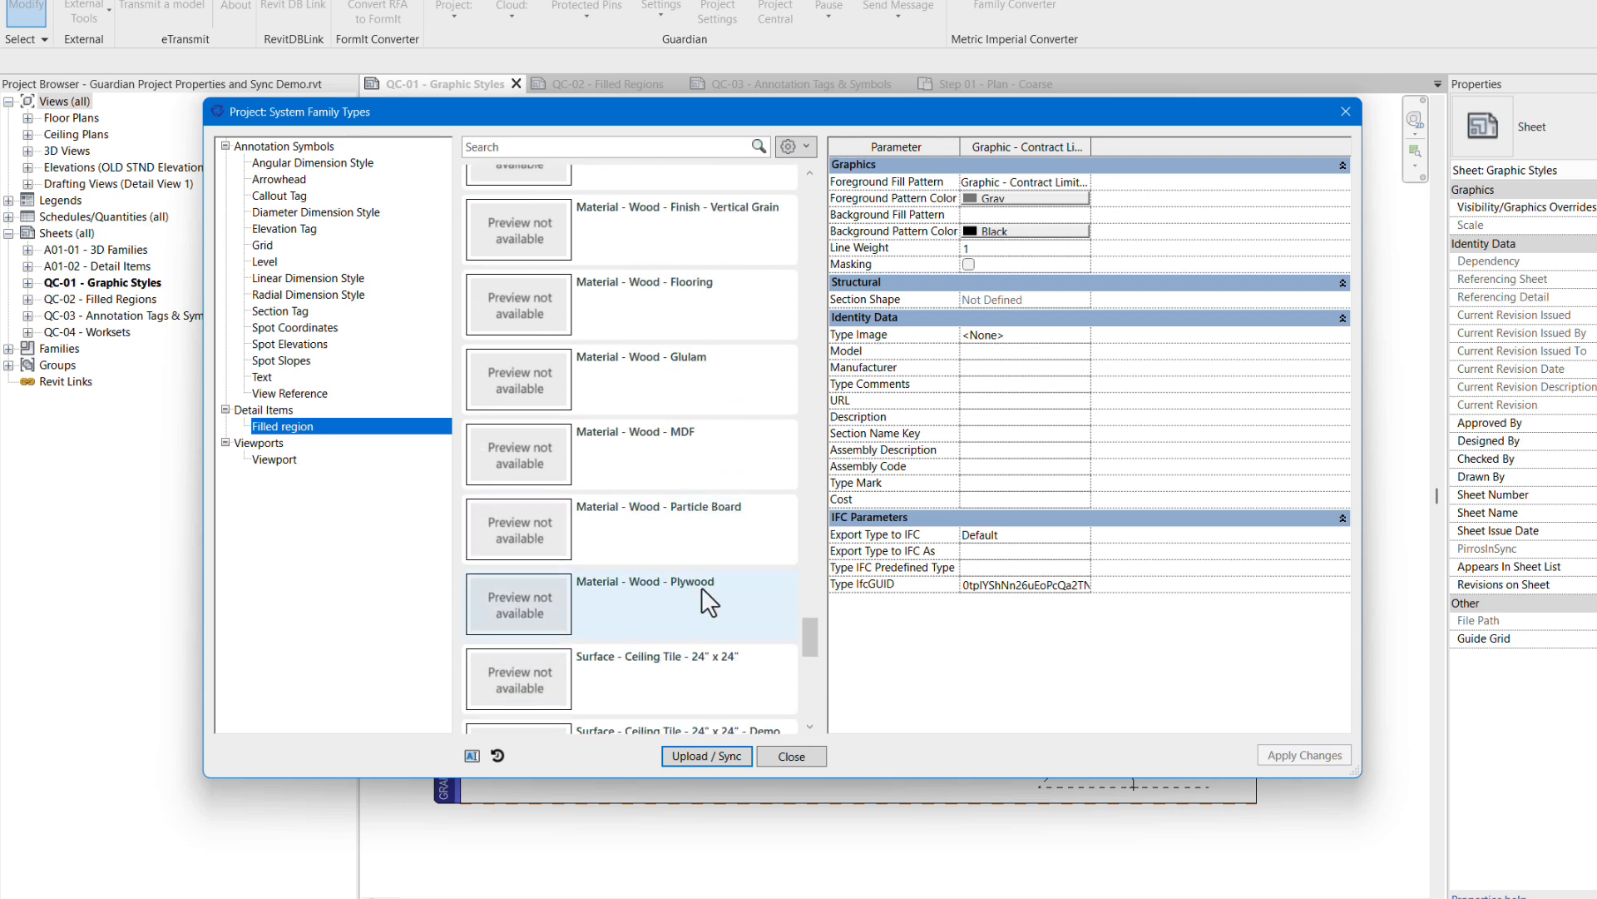
click(703, 755)
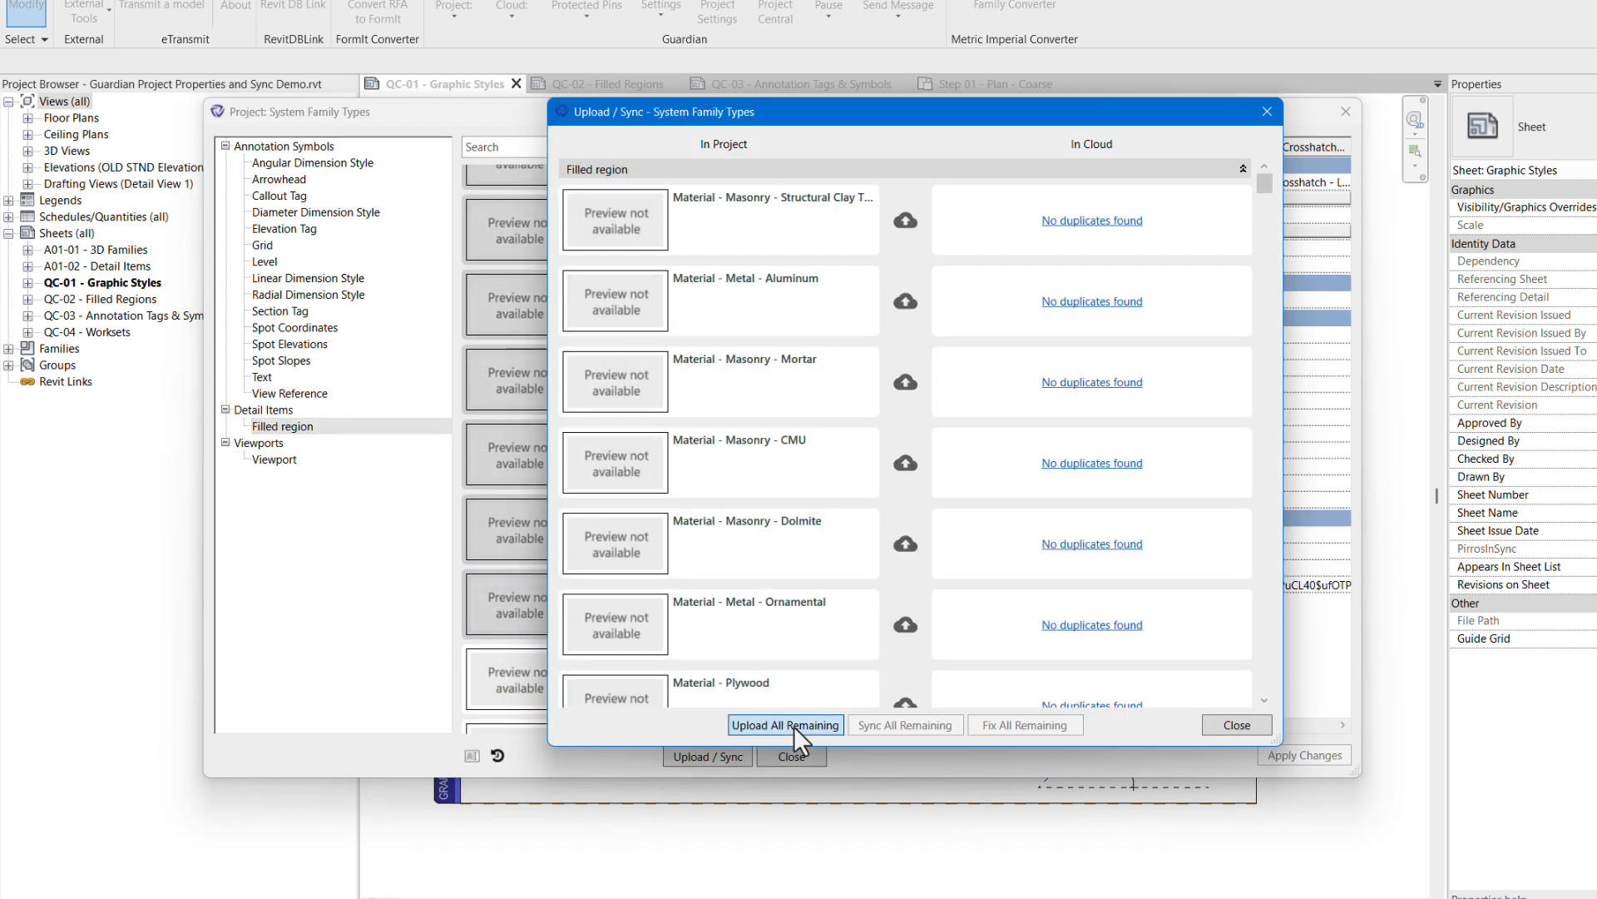
click(794, 726)
click(843, 326)
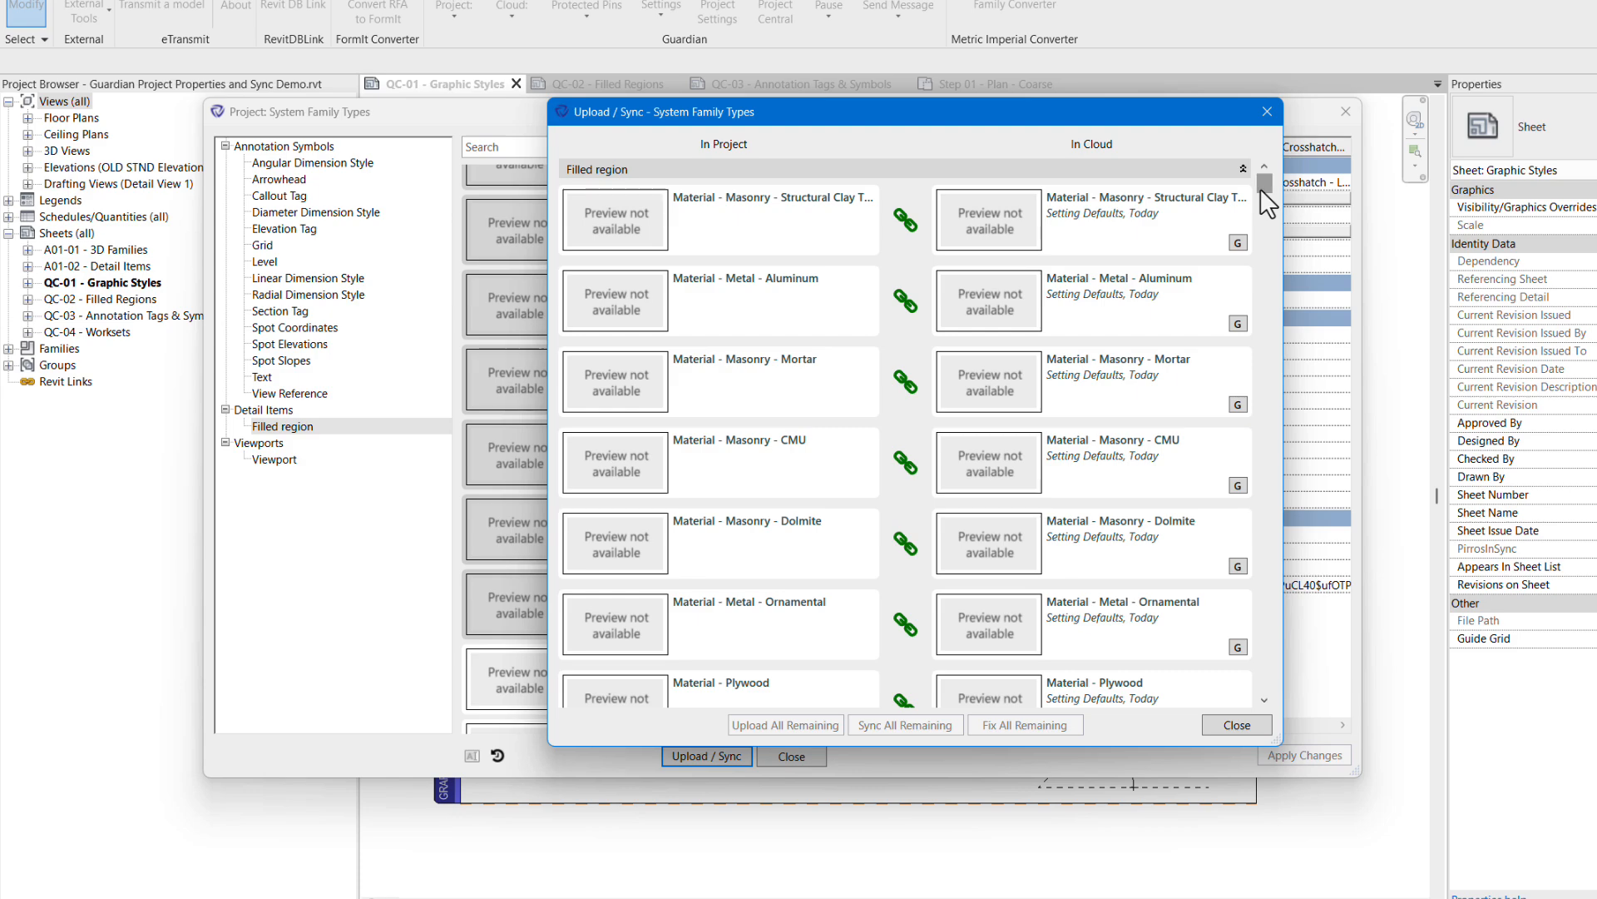
drag(1260, 188, 1265, 699)
click(1239, 722)
Upload all Surface filled region types to the cloud as Imperial, keep them synchronized, and close the project's system family types
click(700, 656)
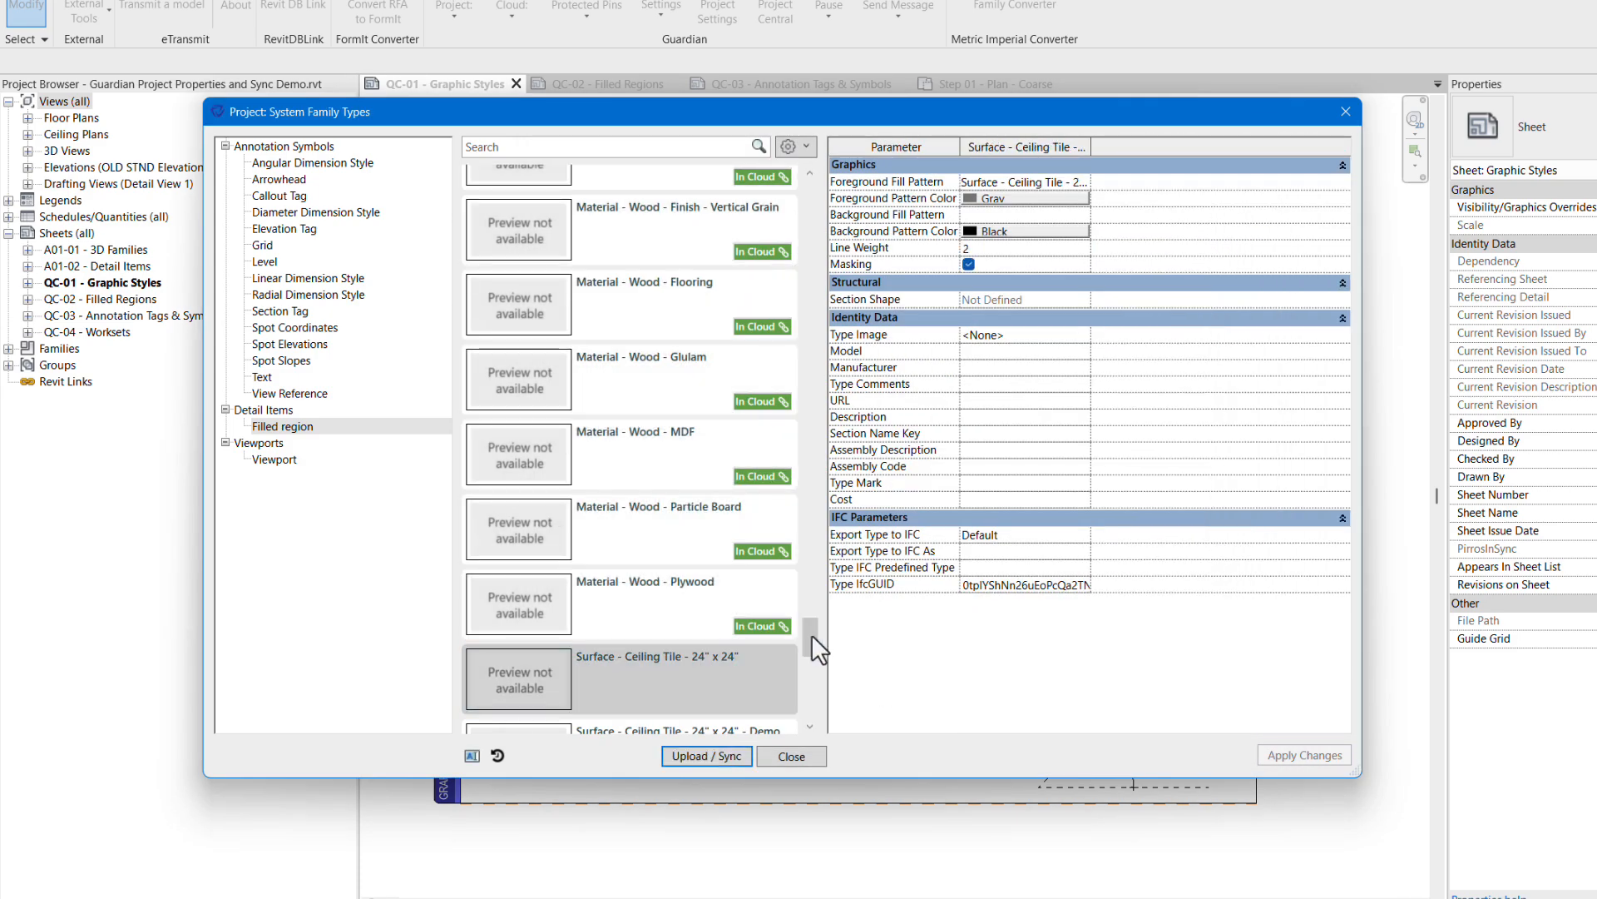
drag(811, 634, 811, 702)
shift+click(684, 690)
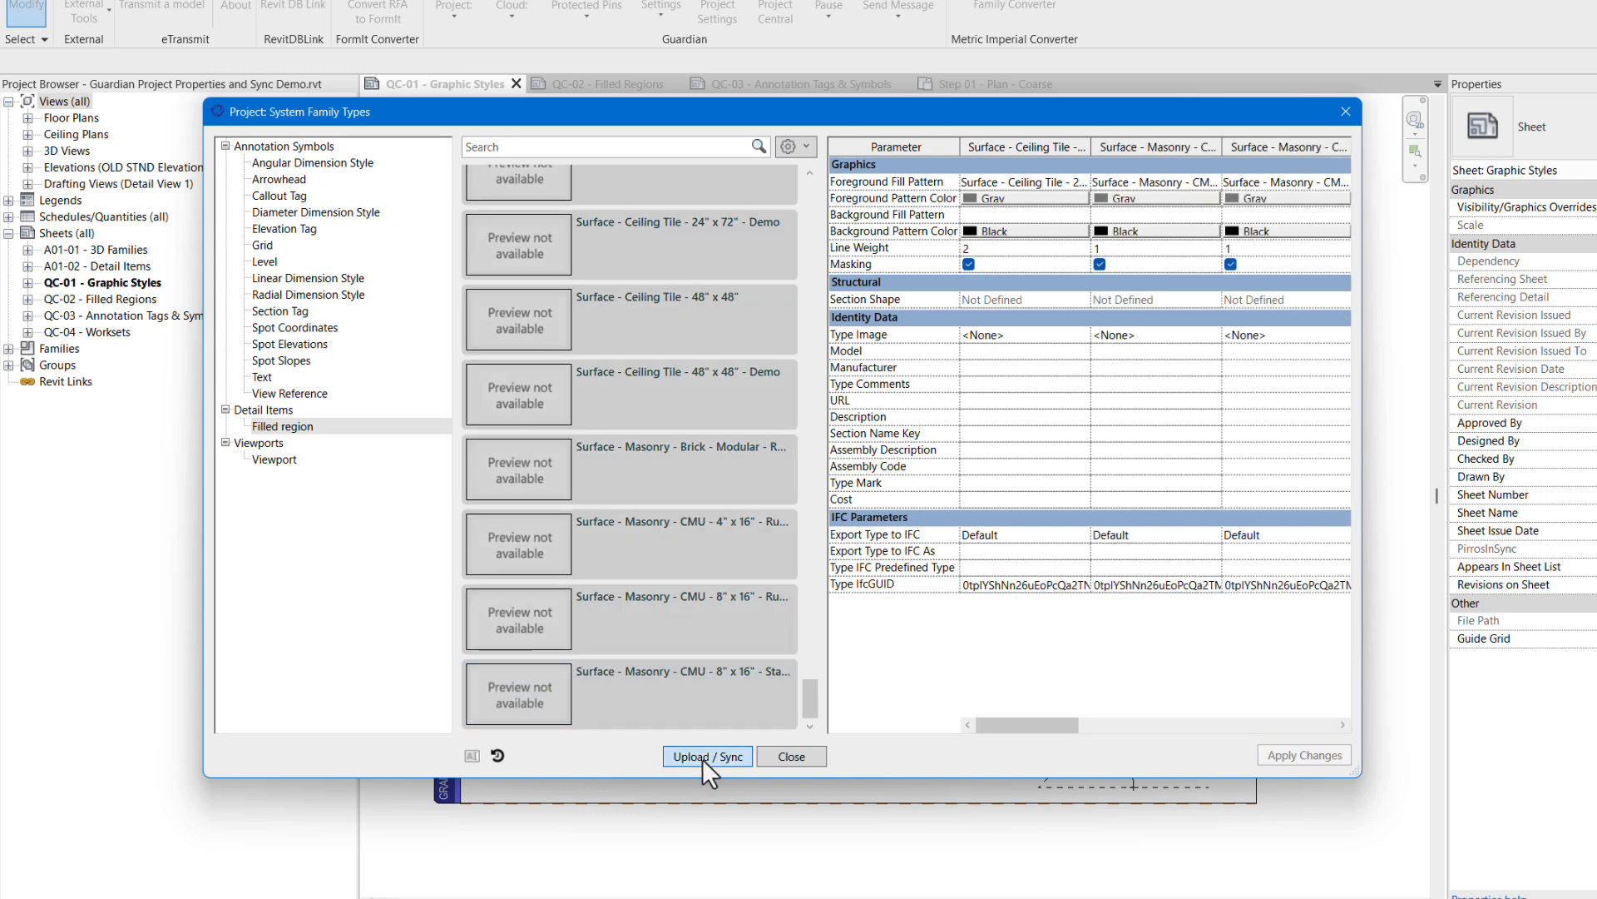
click(706, 758)
click(790, 726)
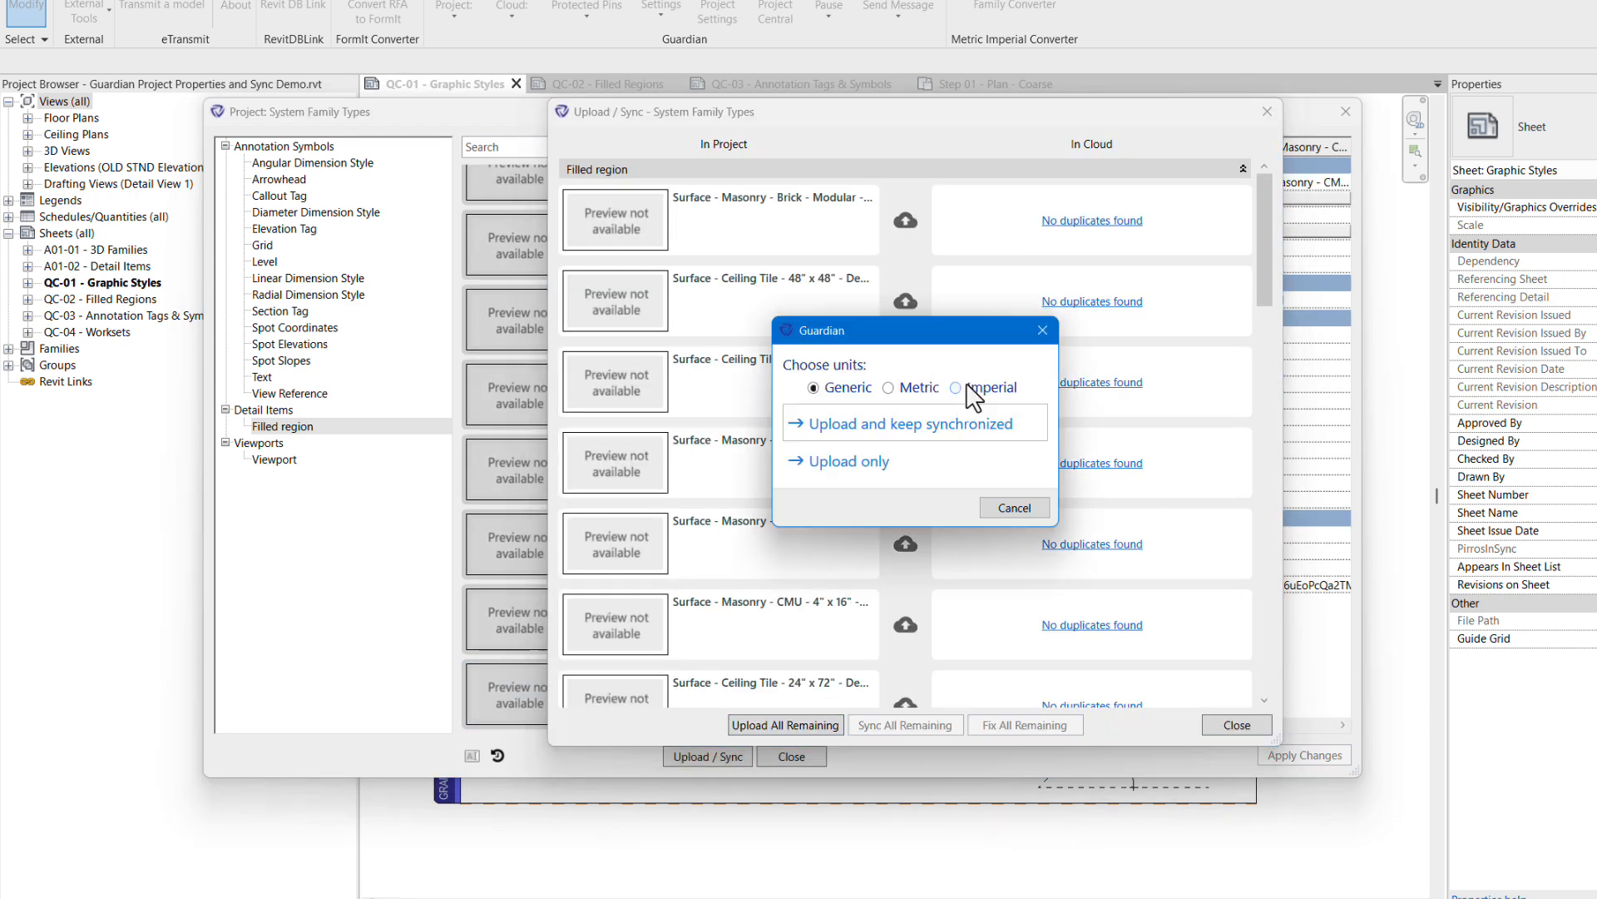
click(957, 388)
click(917, 421)
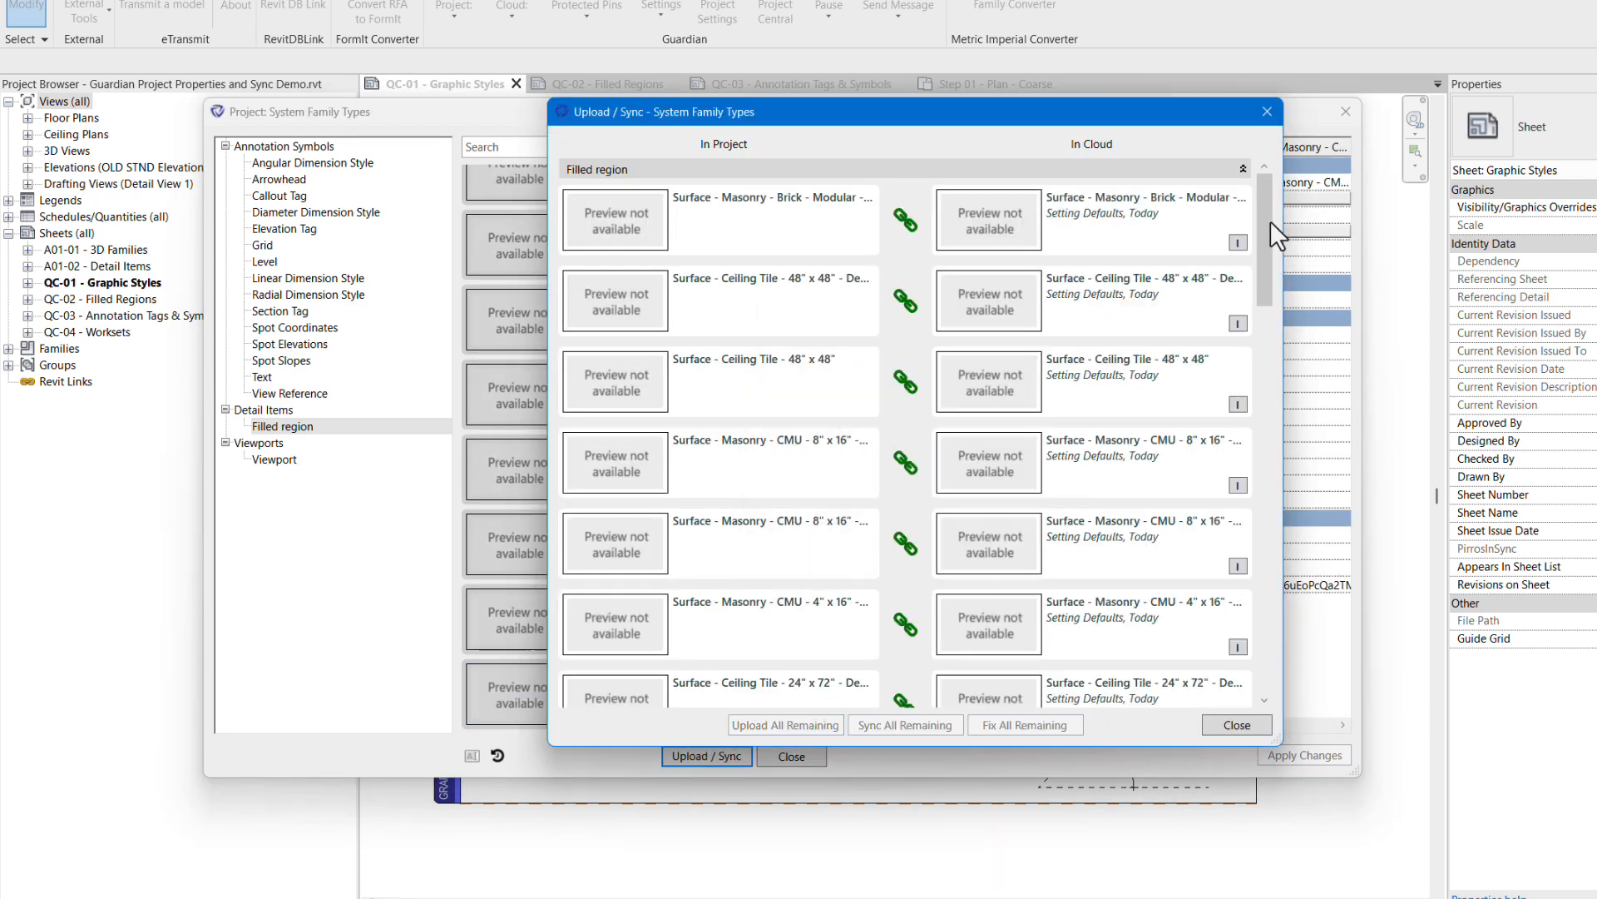
drag(1270, 221, 1252, 653)
click(1237, 725)
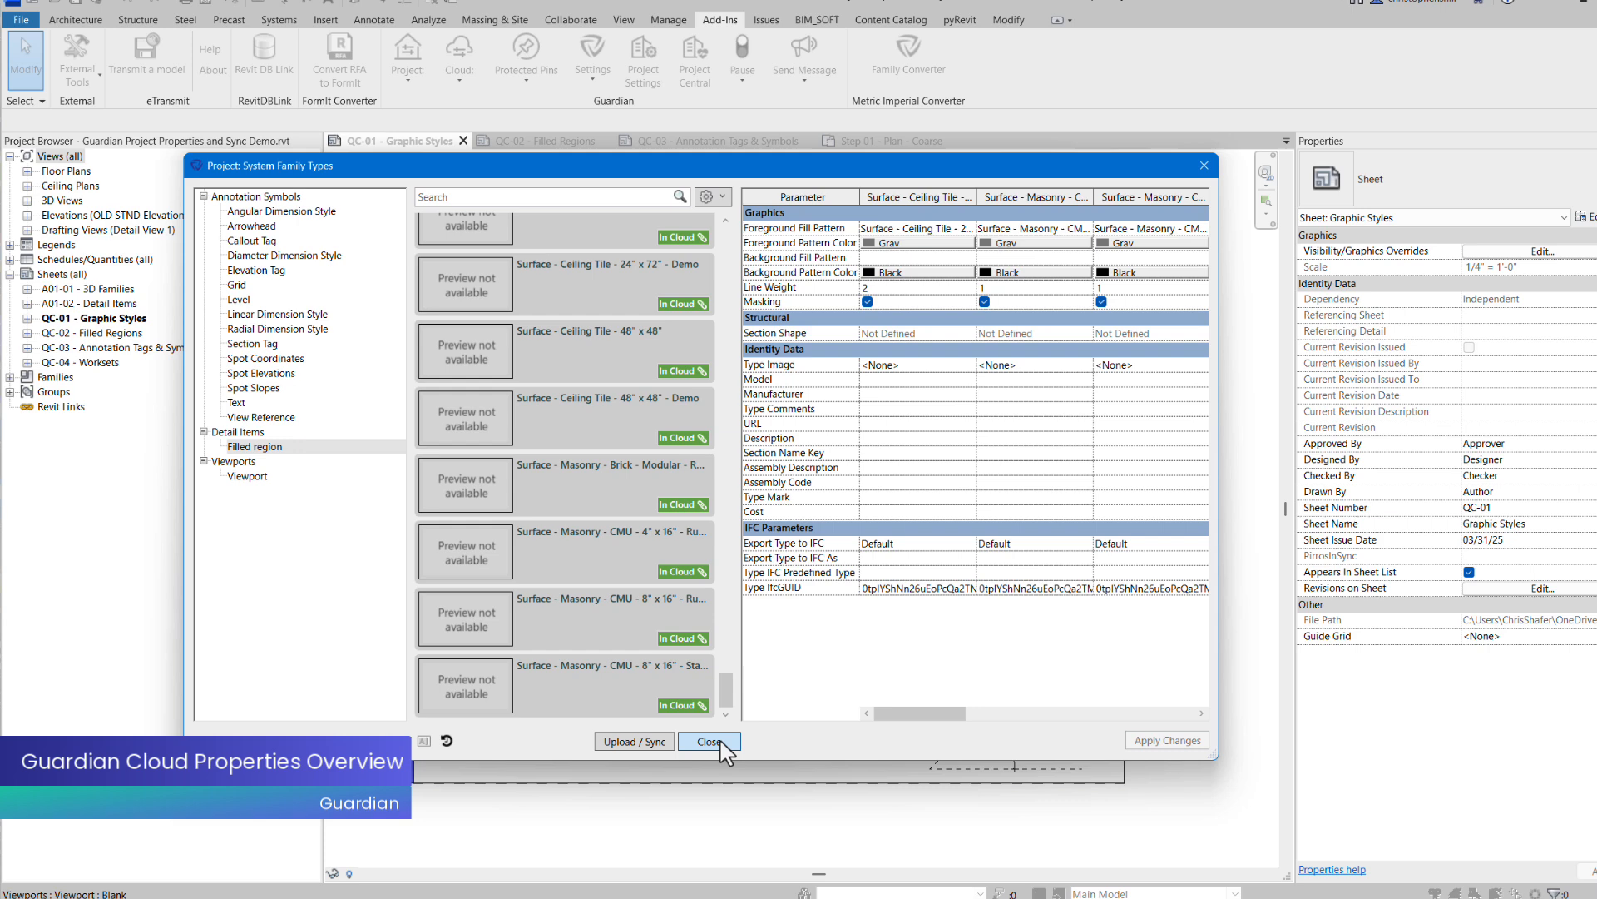
click(720, 742)
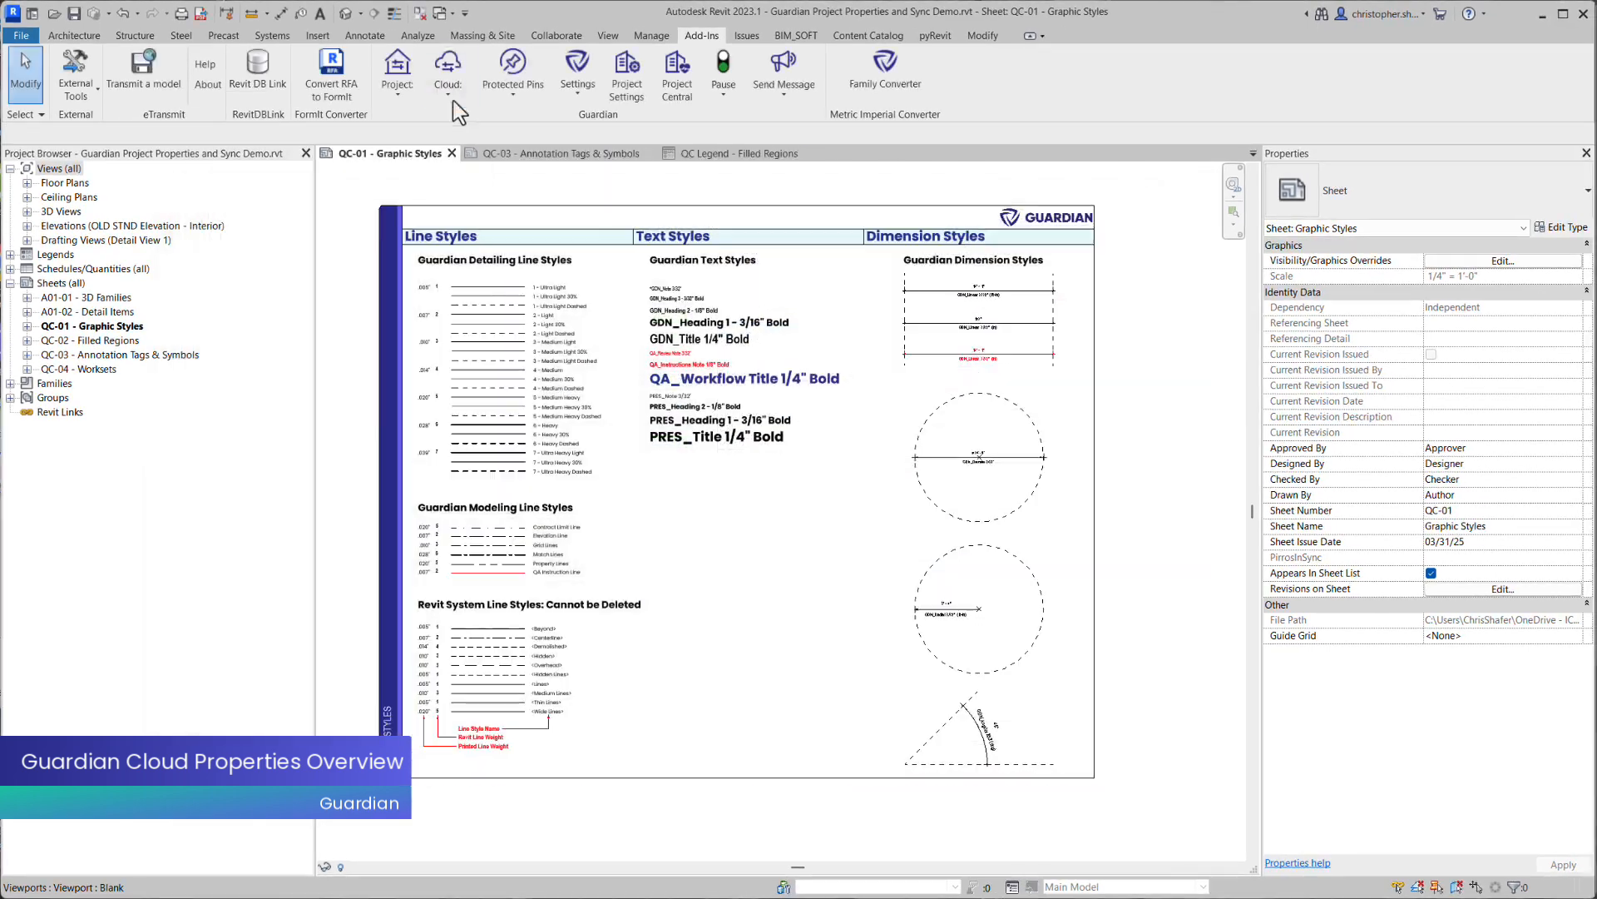
In the cloud line styles, set <Path of Travel Lines> to Blue with the Dash - 1/8" line pattern
click(463, 82)
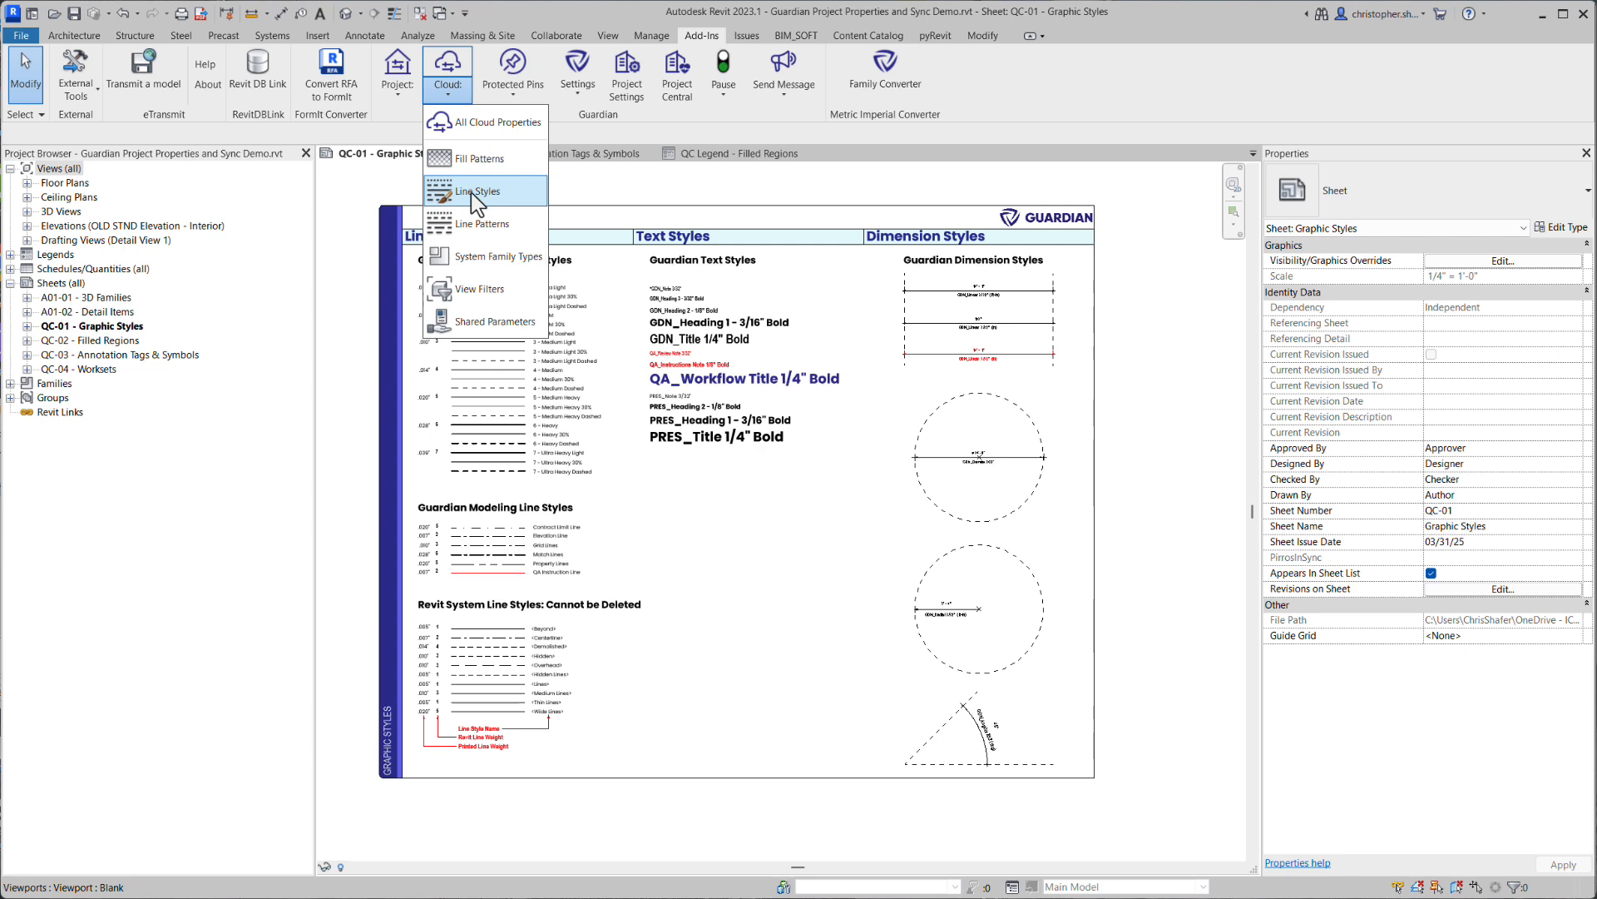
click(471, 193)
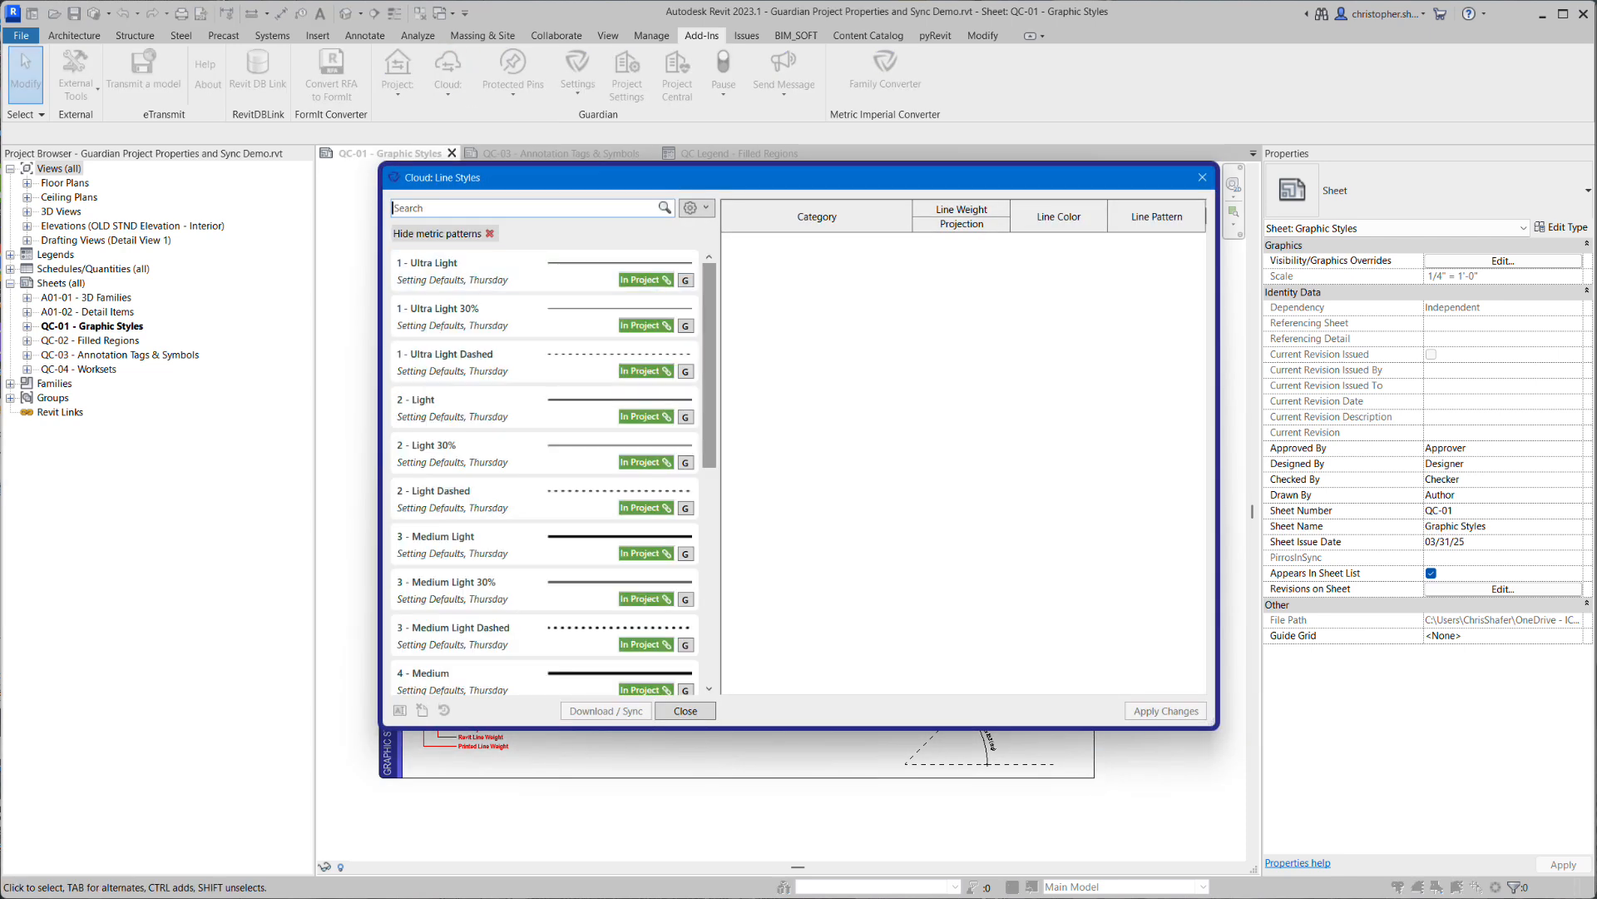
scroll(545, 474, down, 5)
scroll(545, 474, down, 9)
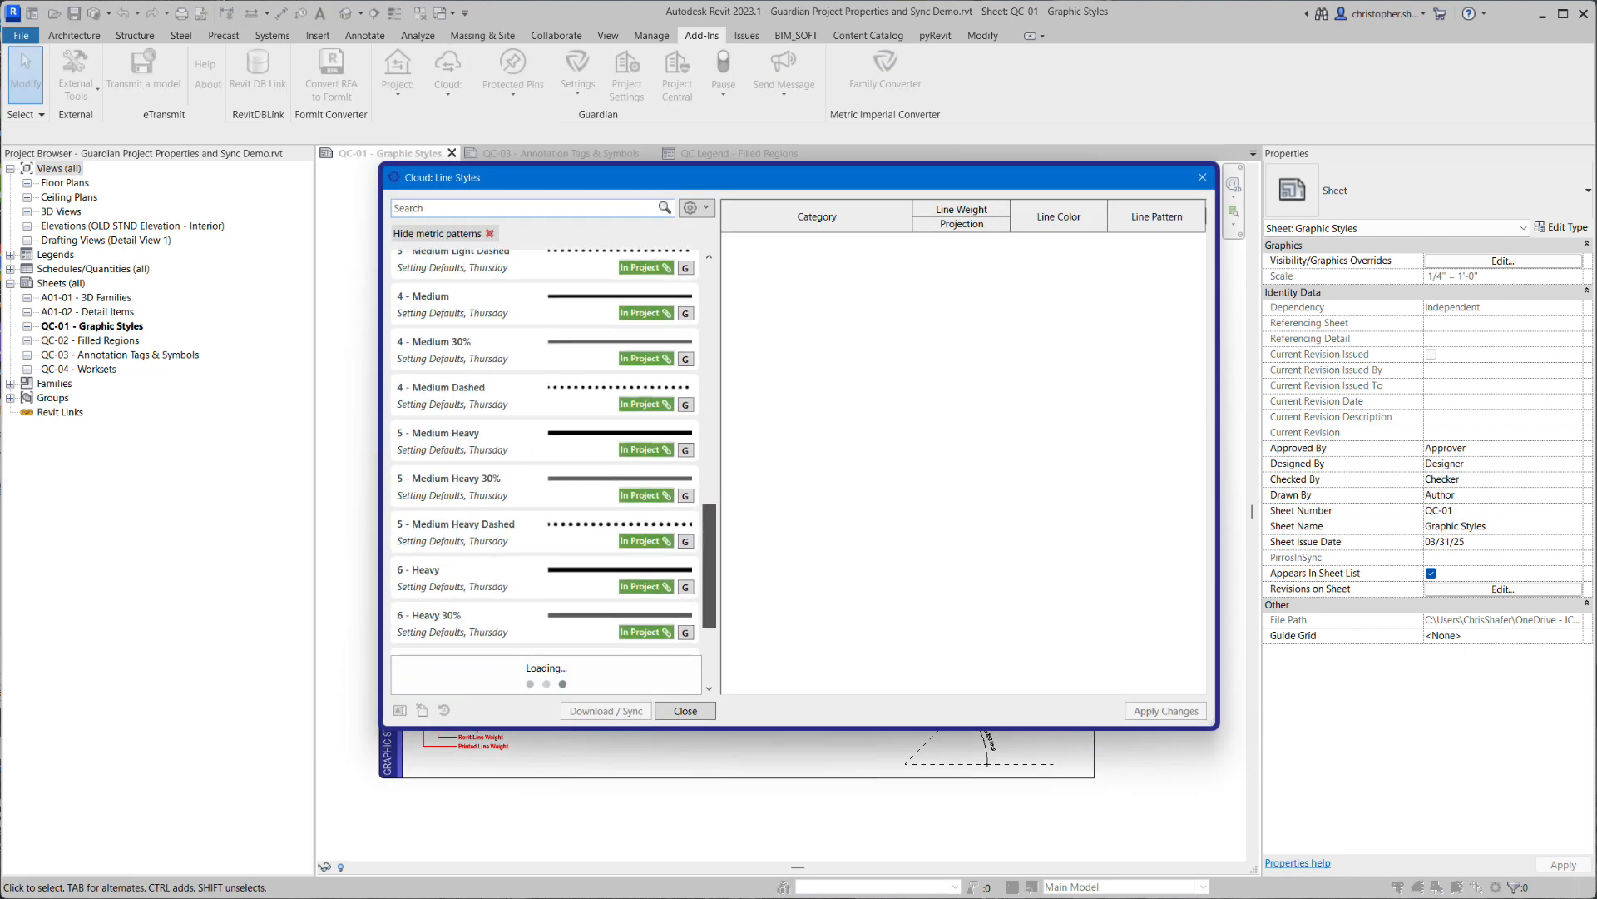
scroll(545, 472, up, 15)
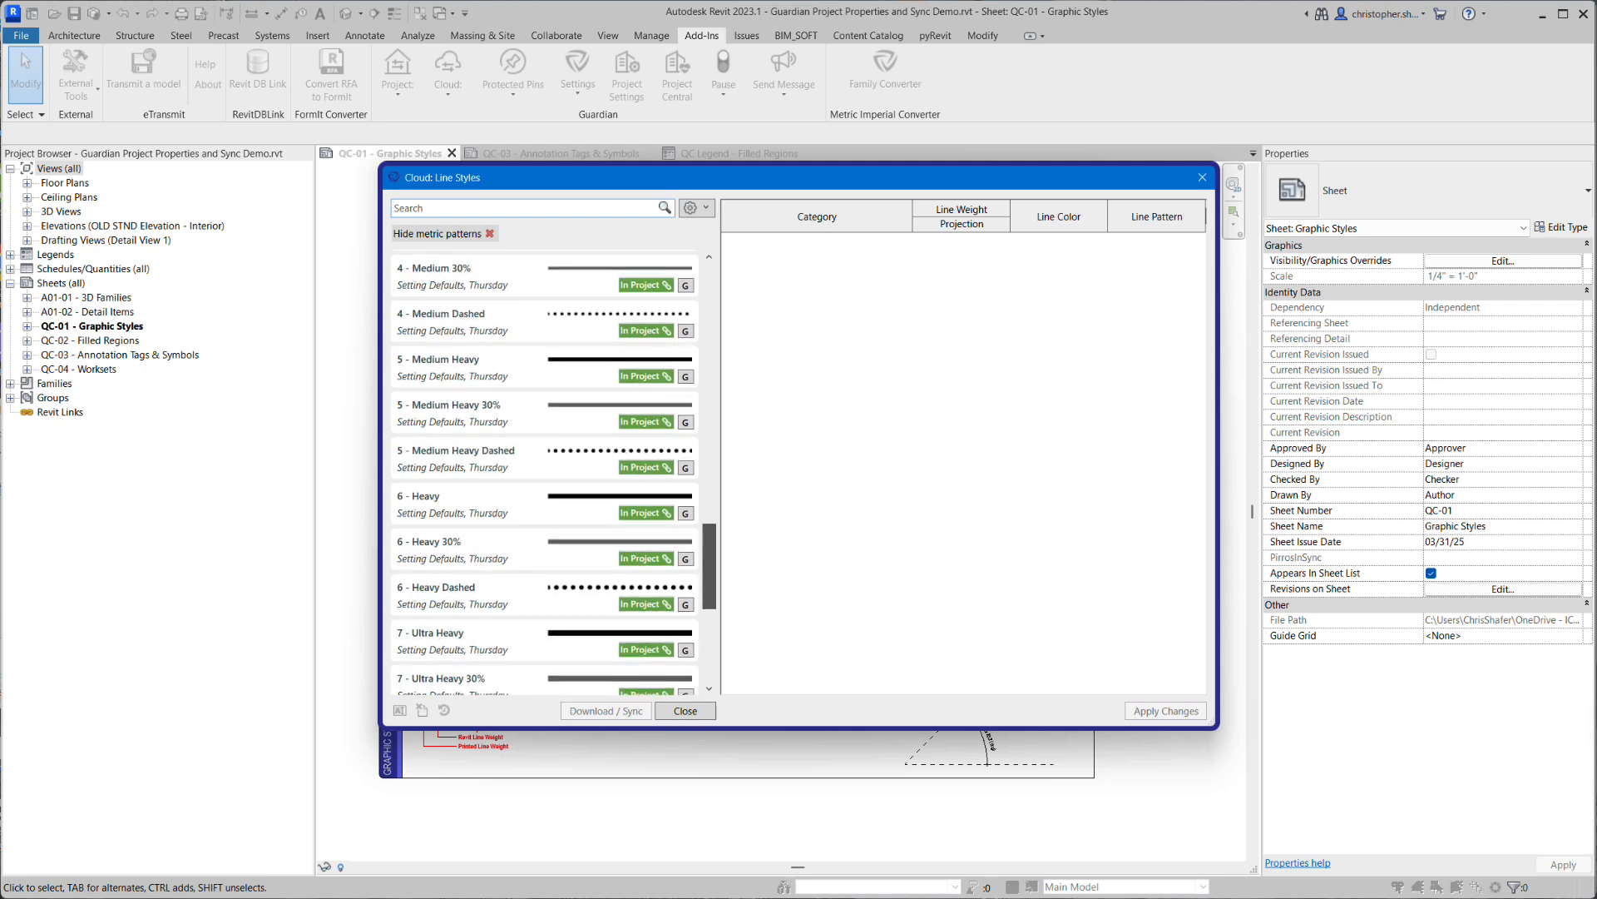
scroll(545, 472, up, 6)
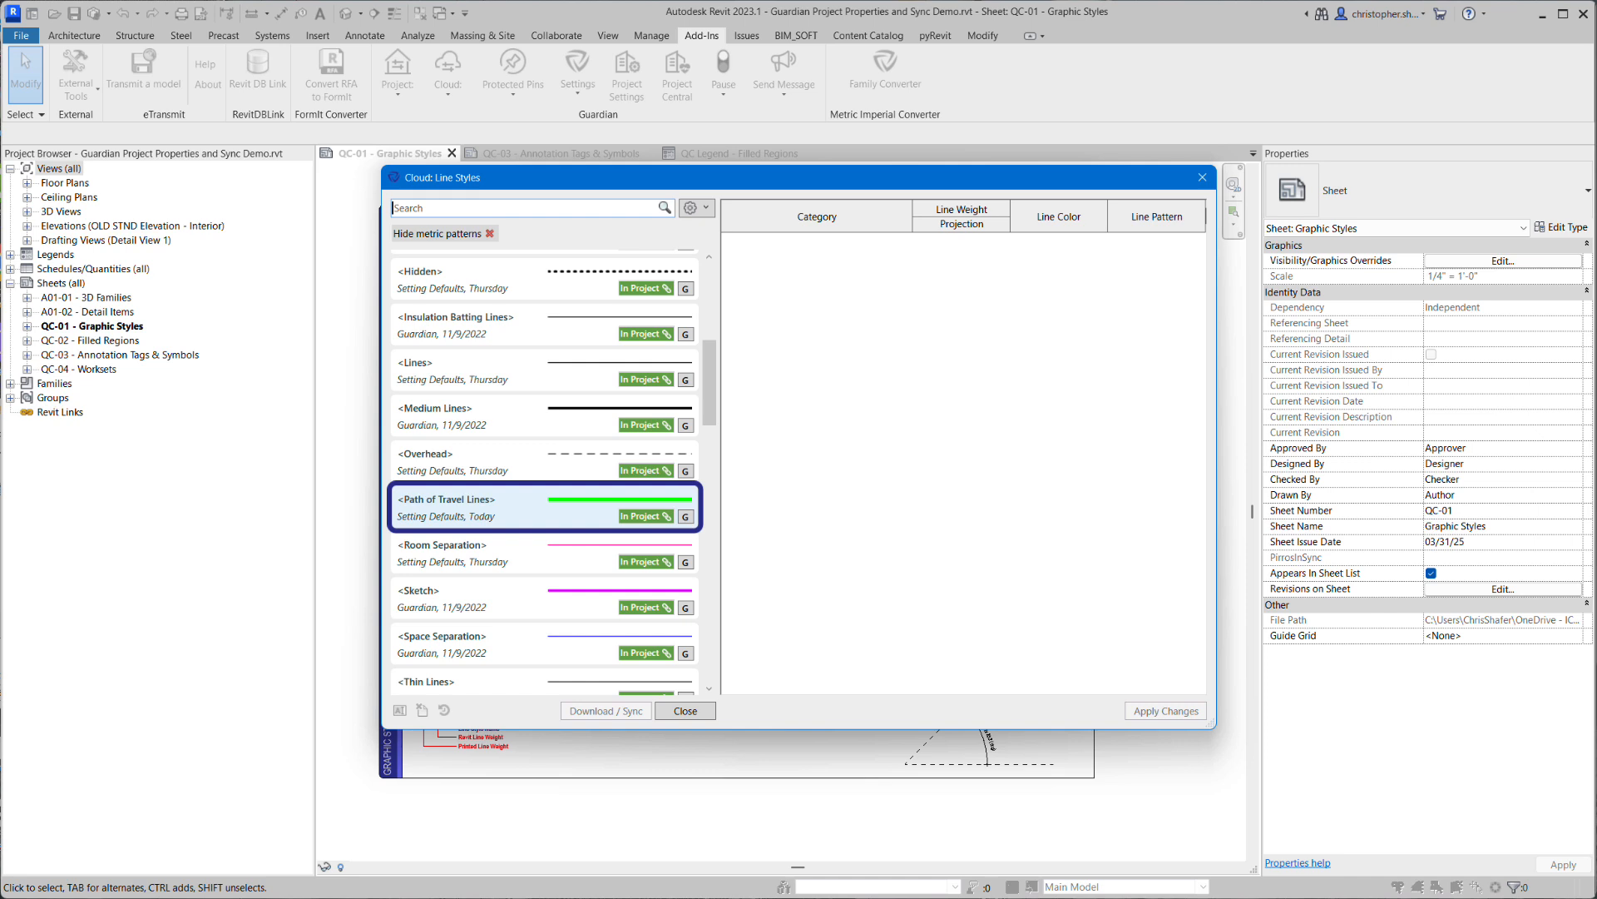
click(545, 507)
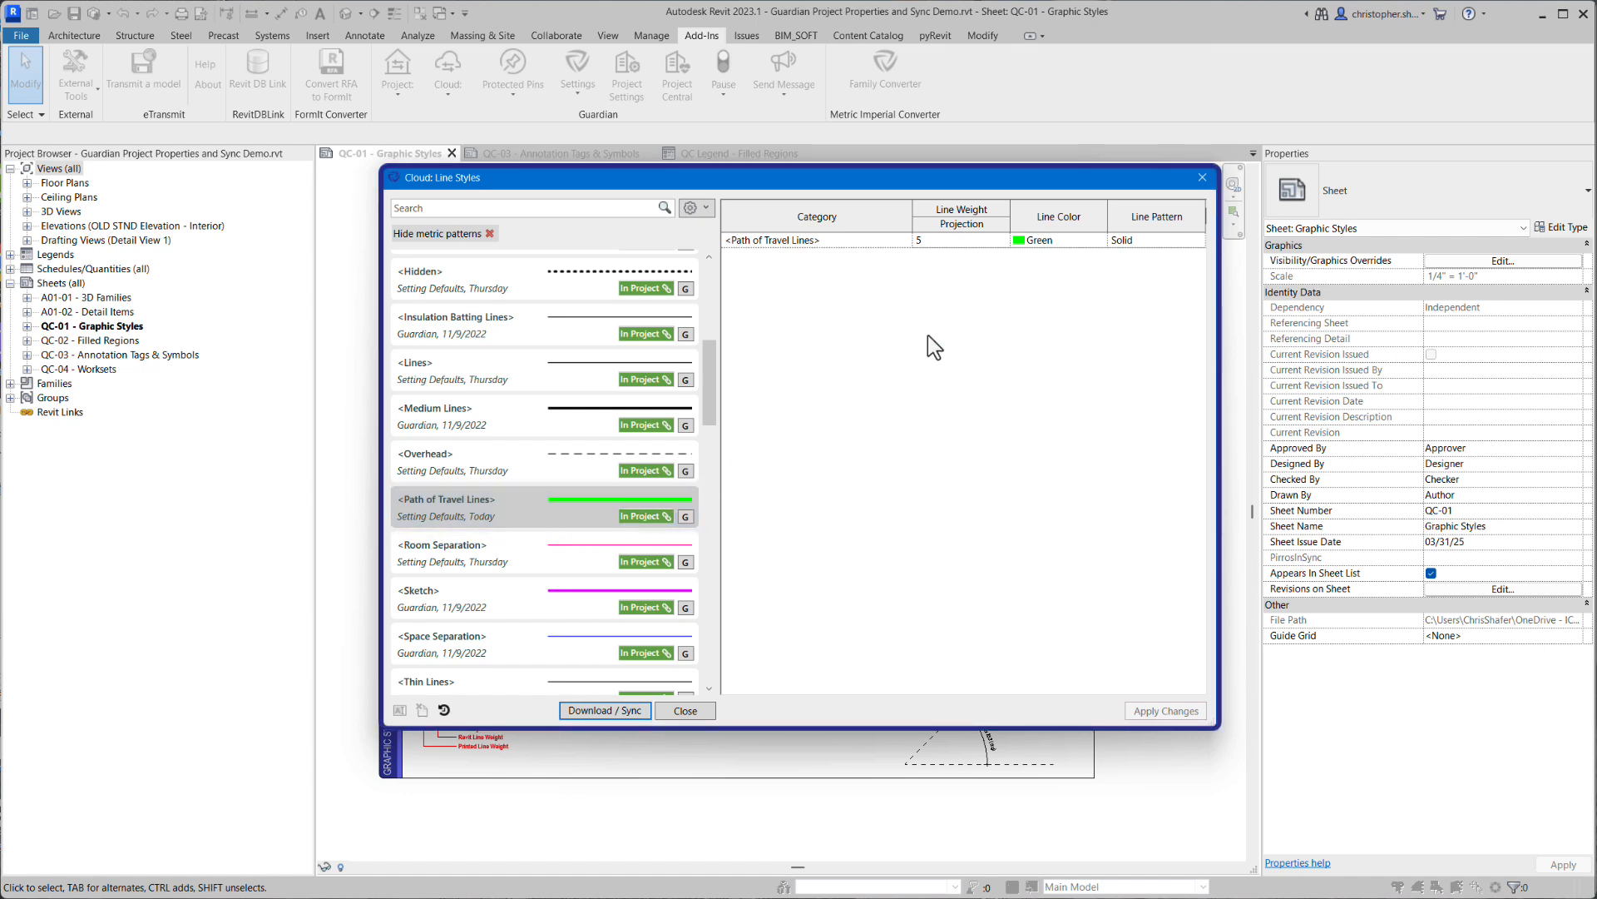
click(1050, 239)
click(718, 391)
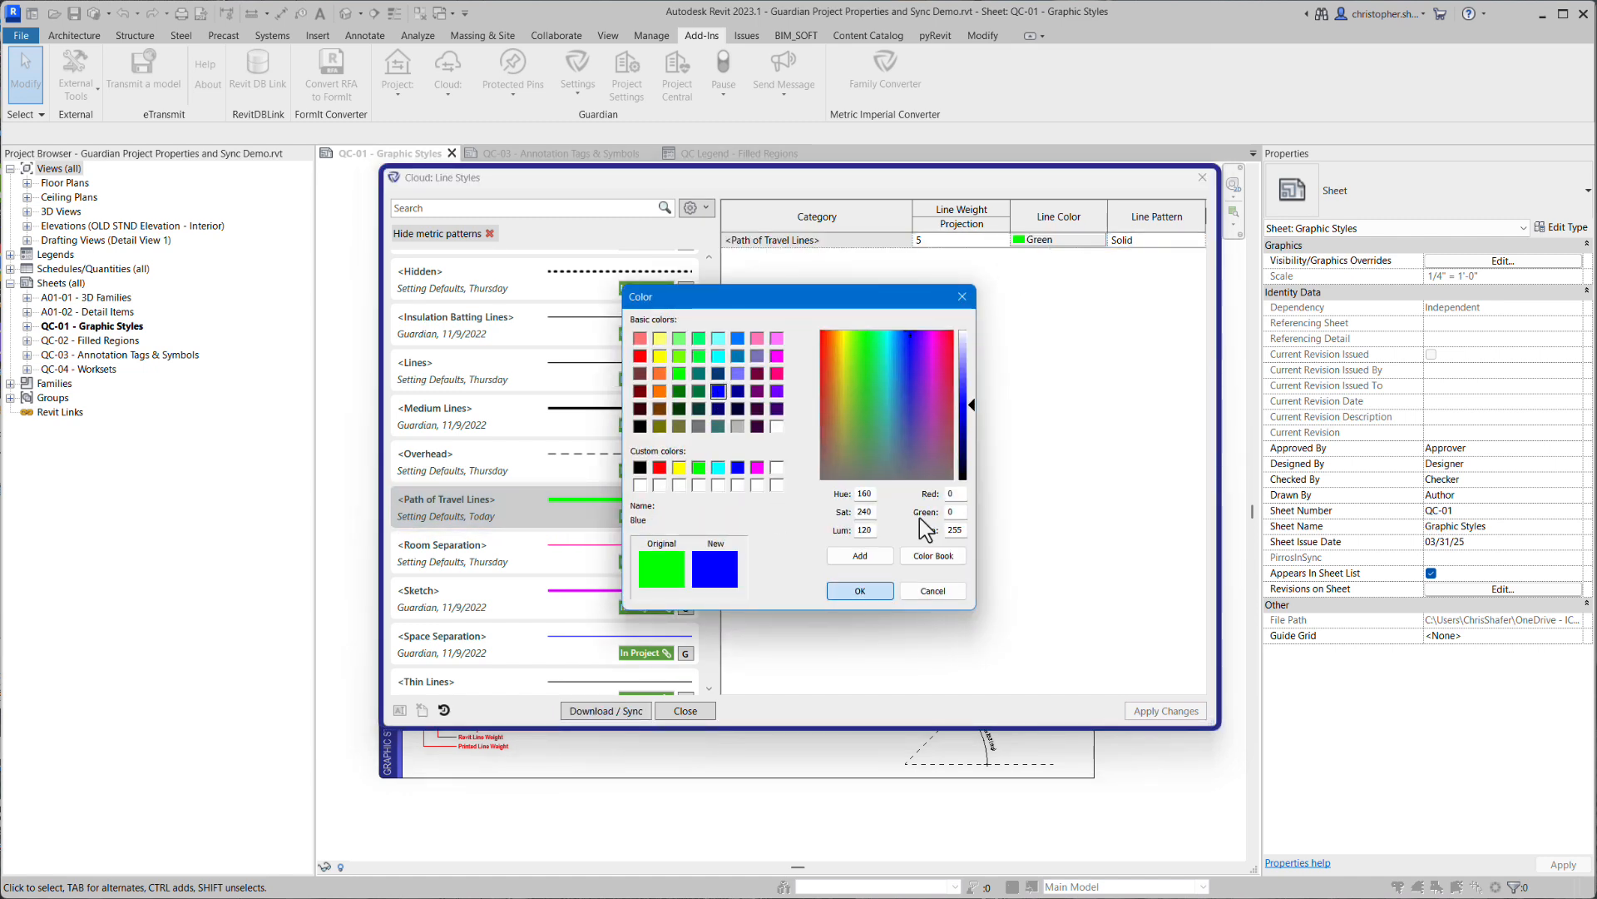
click(1196, 240)
click(1161, 365)
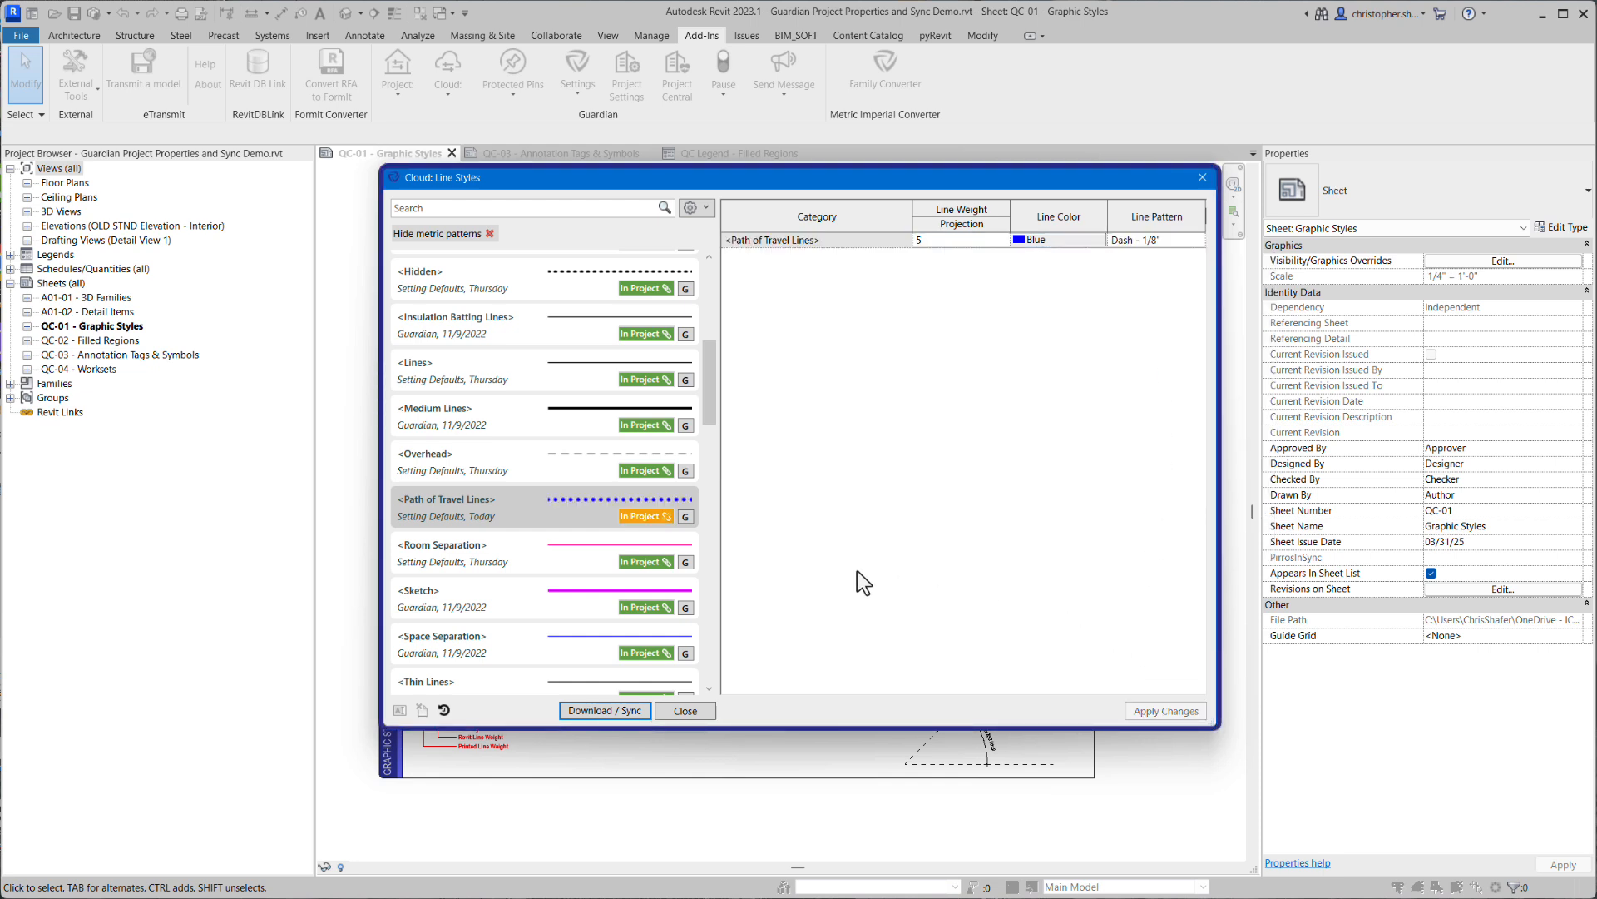
Start fixing the sync relationship of <Path of Travel Lines> and compare its cloud and project settings
click(665, 518)
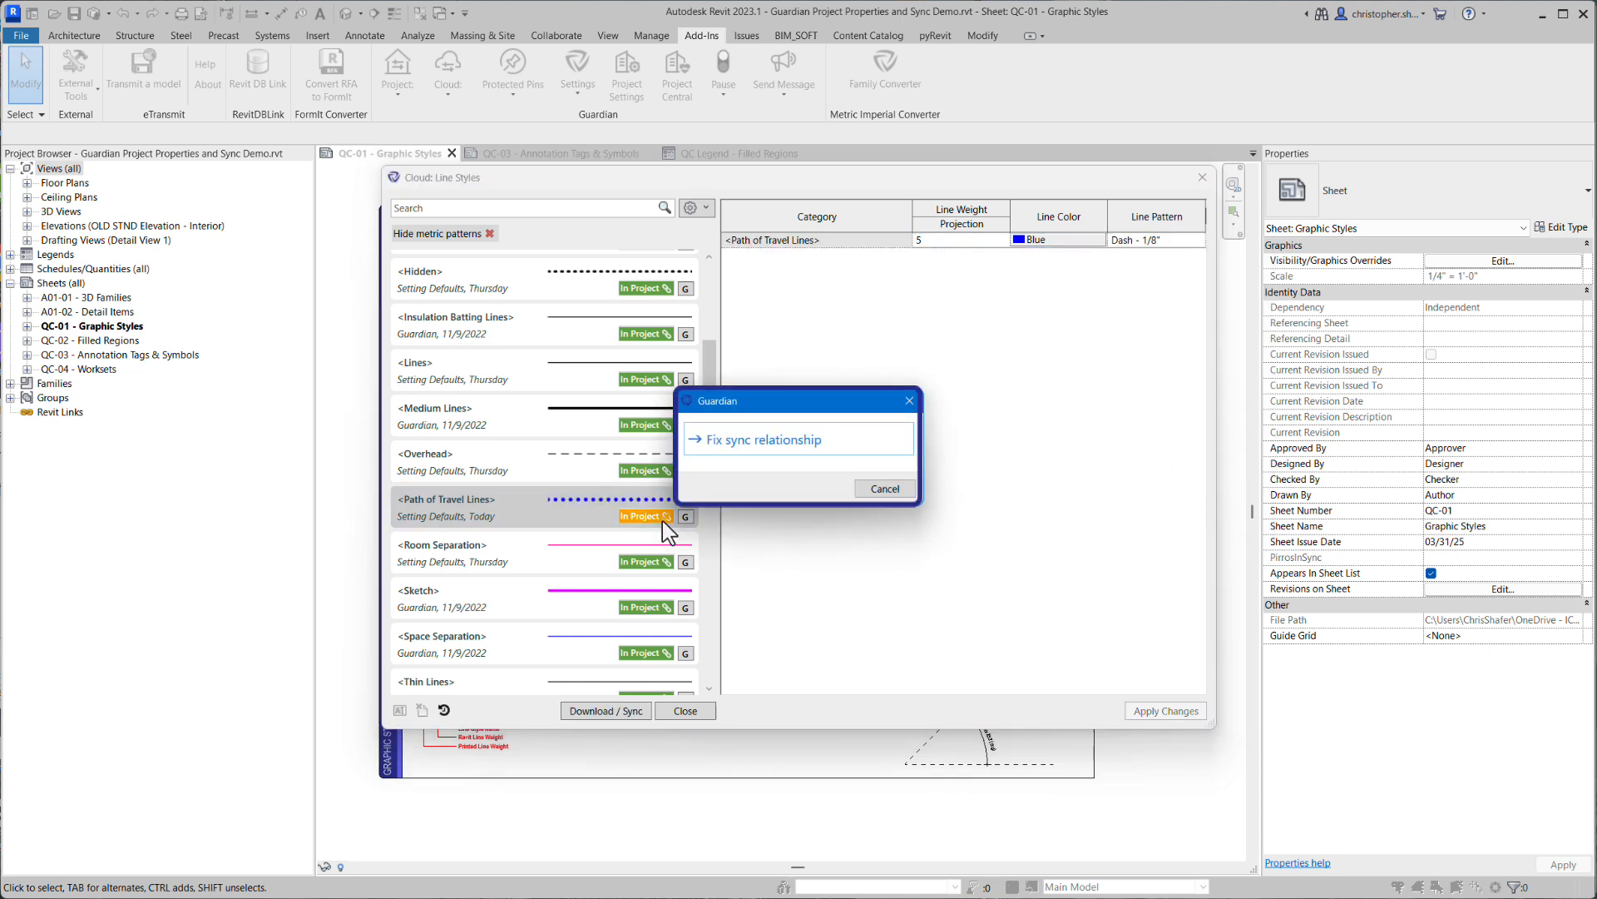
click(750, 442)
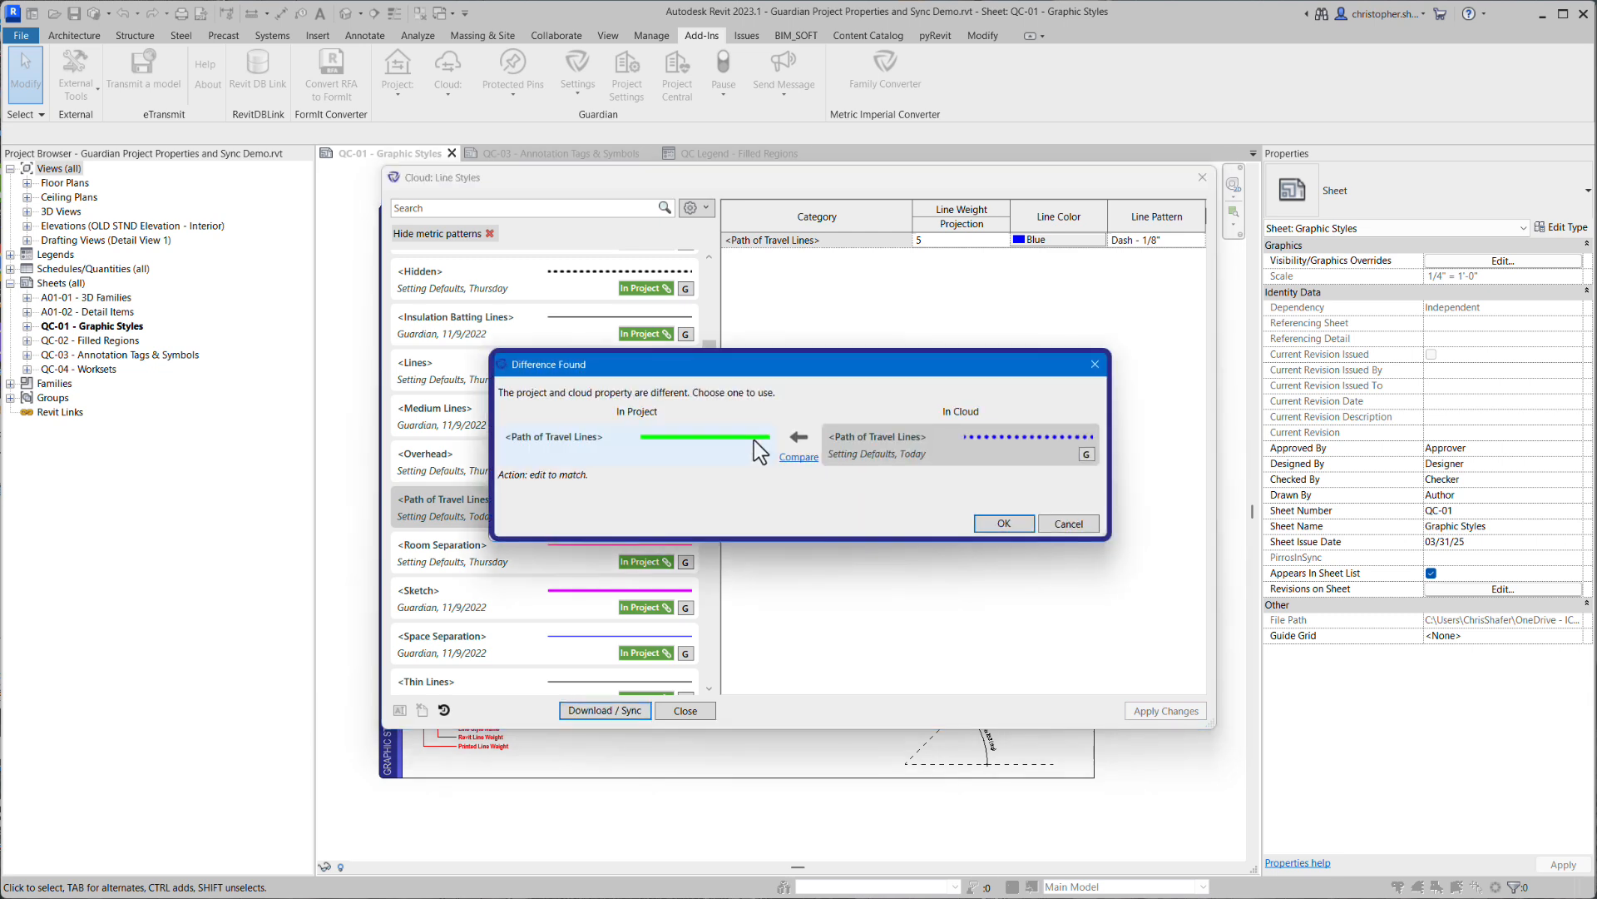
click(797, 471)
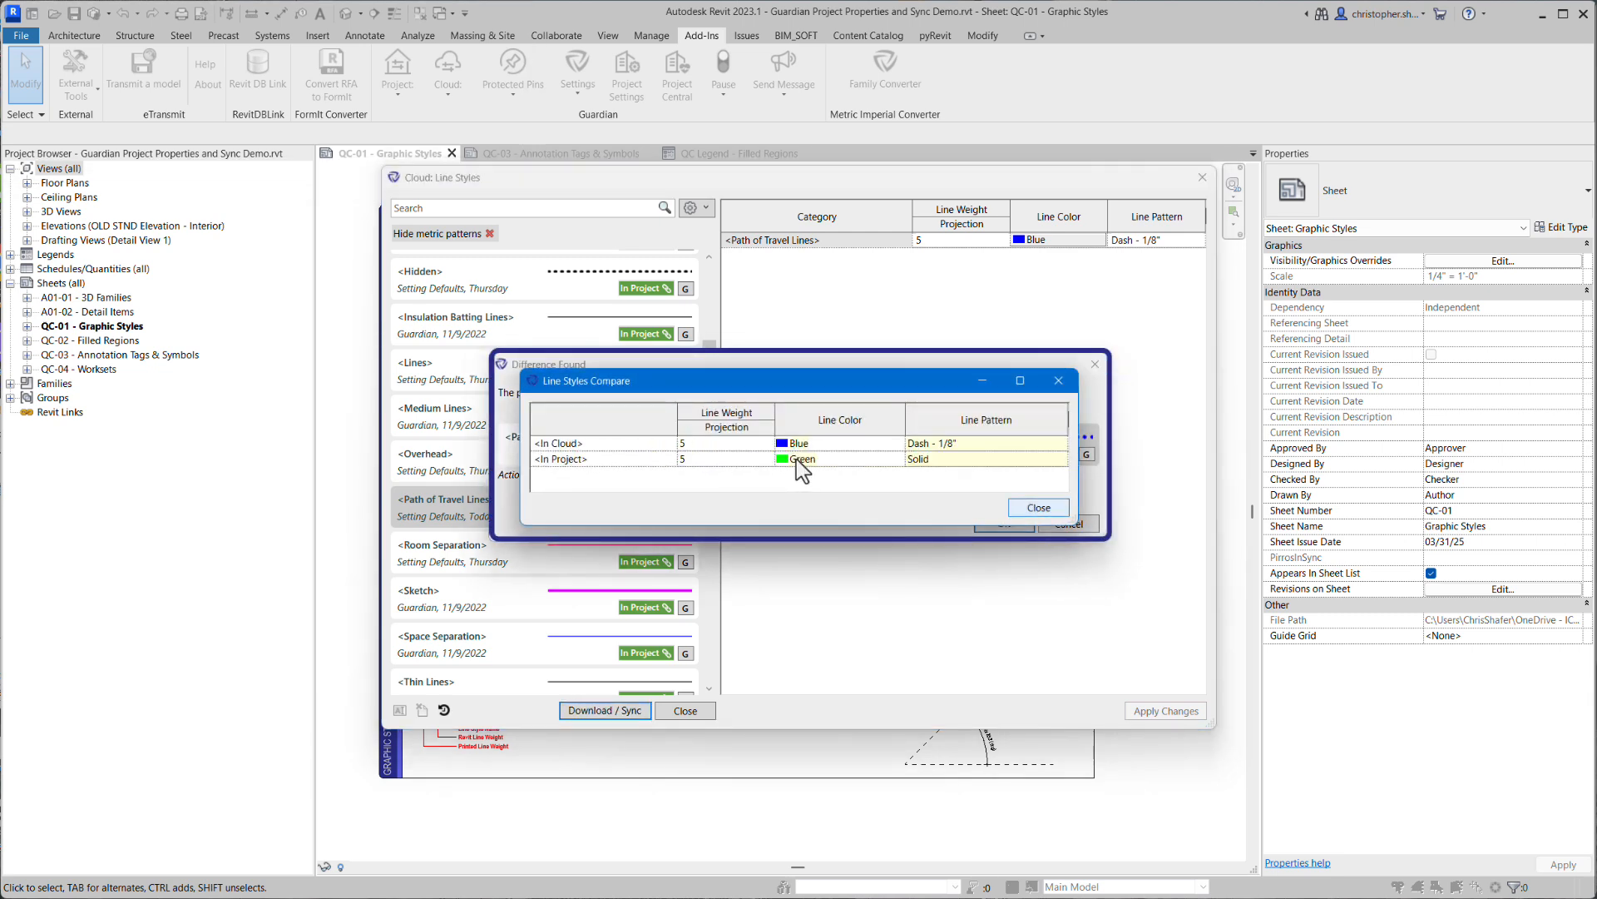
key(Escape)
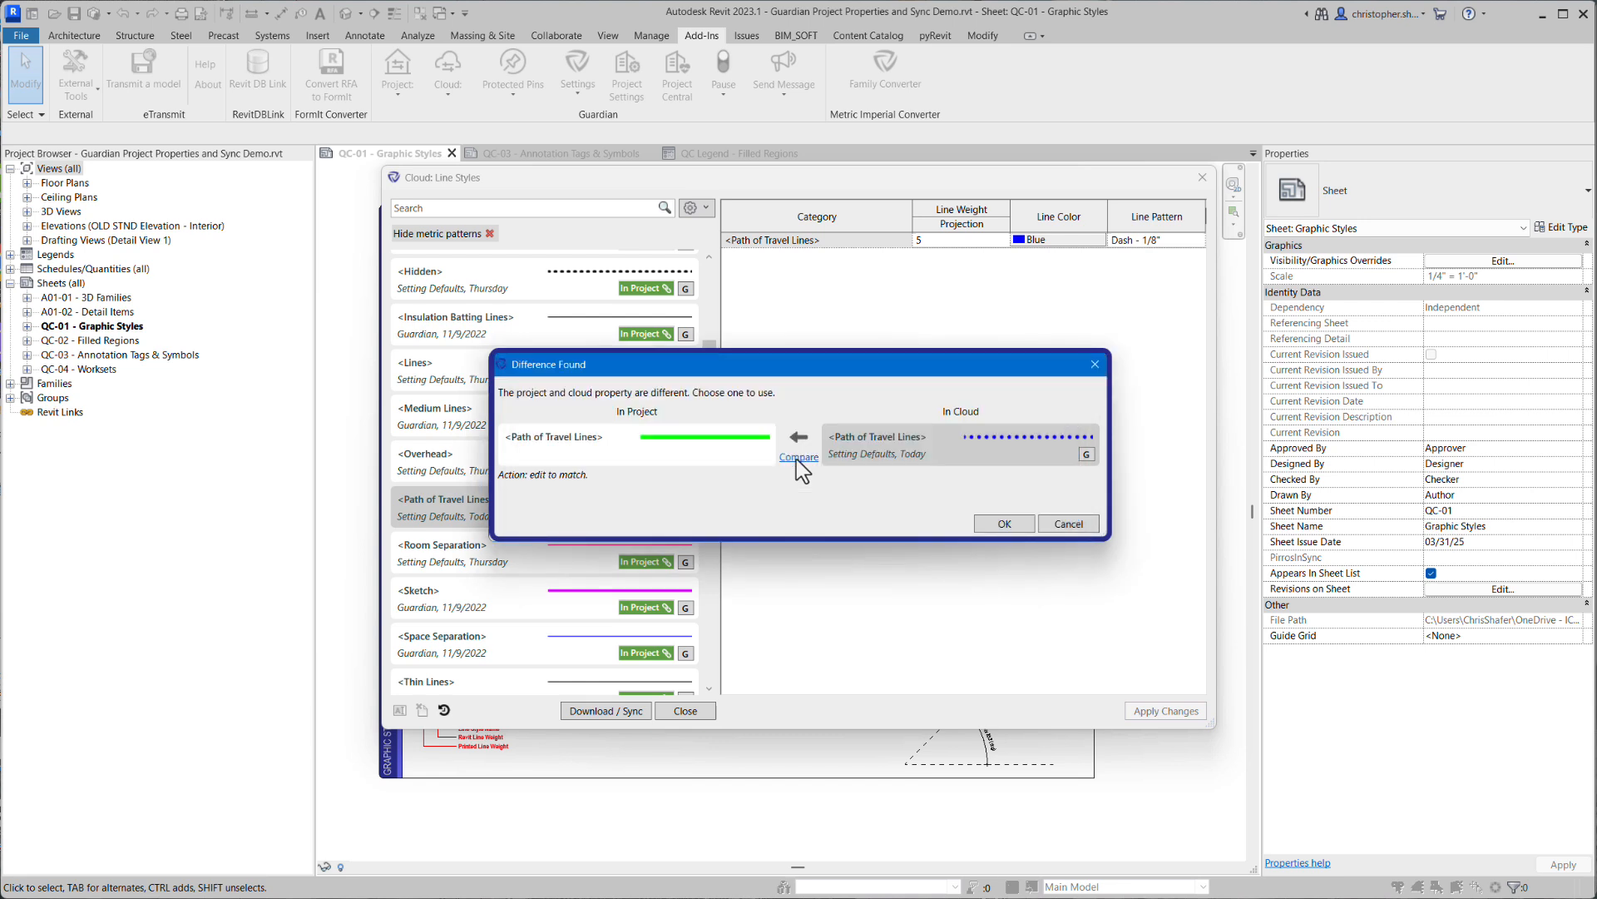
Update the project's <Path of Travel Lines> to match the cloud version and close the cloud line styles
click(799, 437)
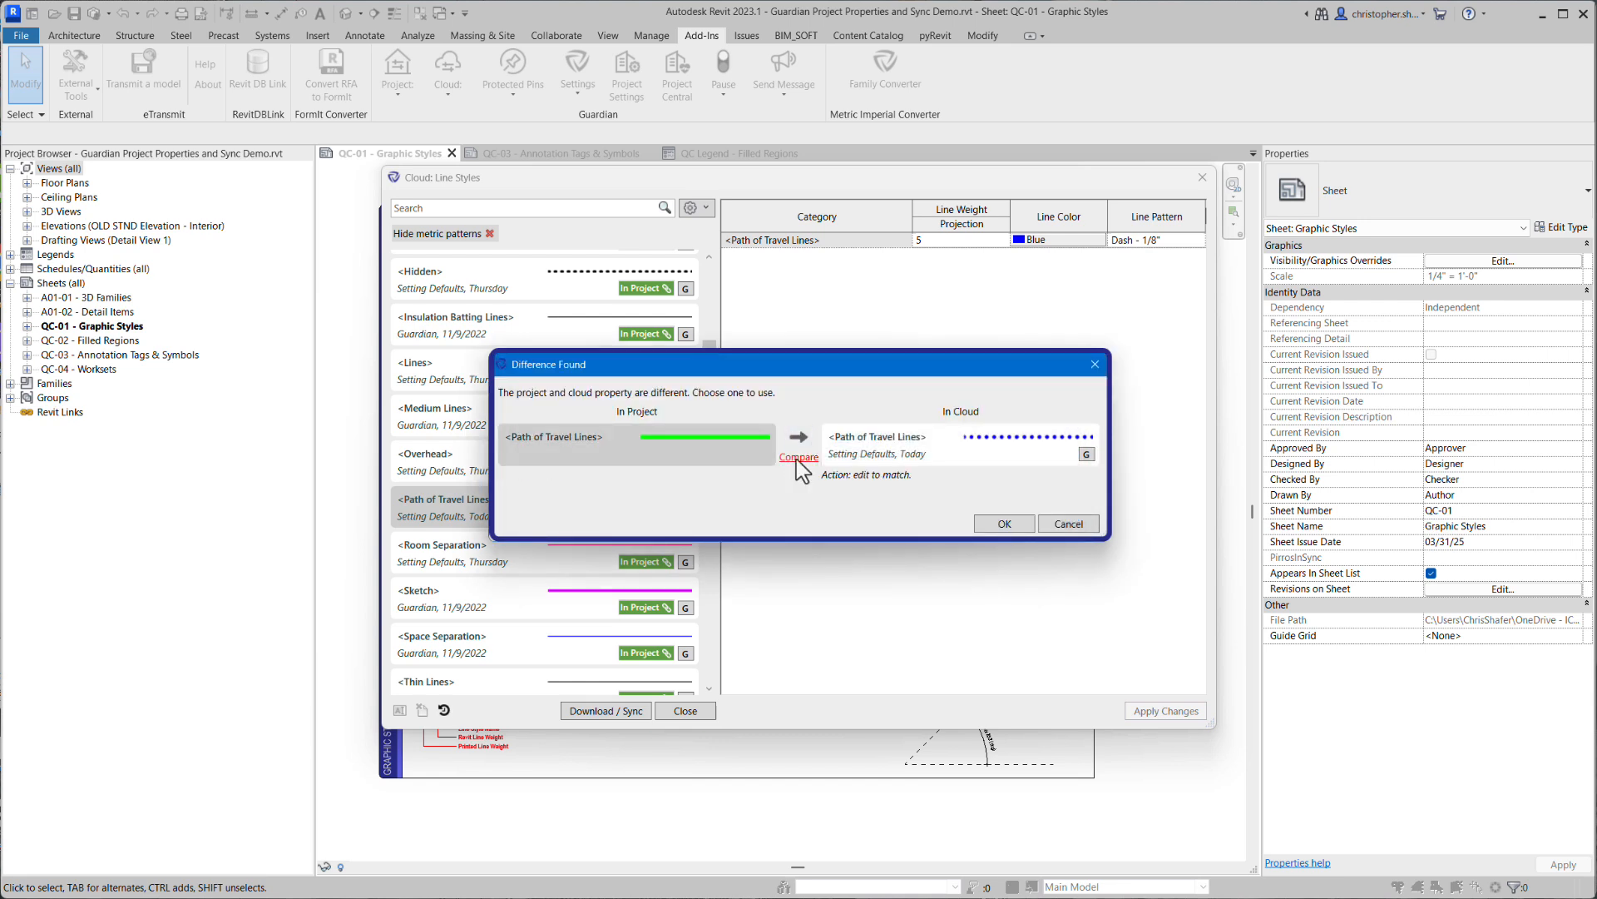
click(799, 436)
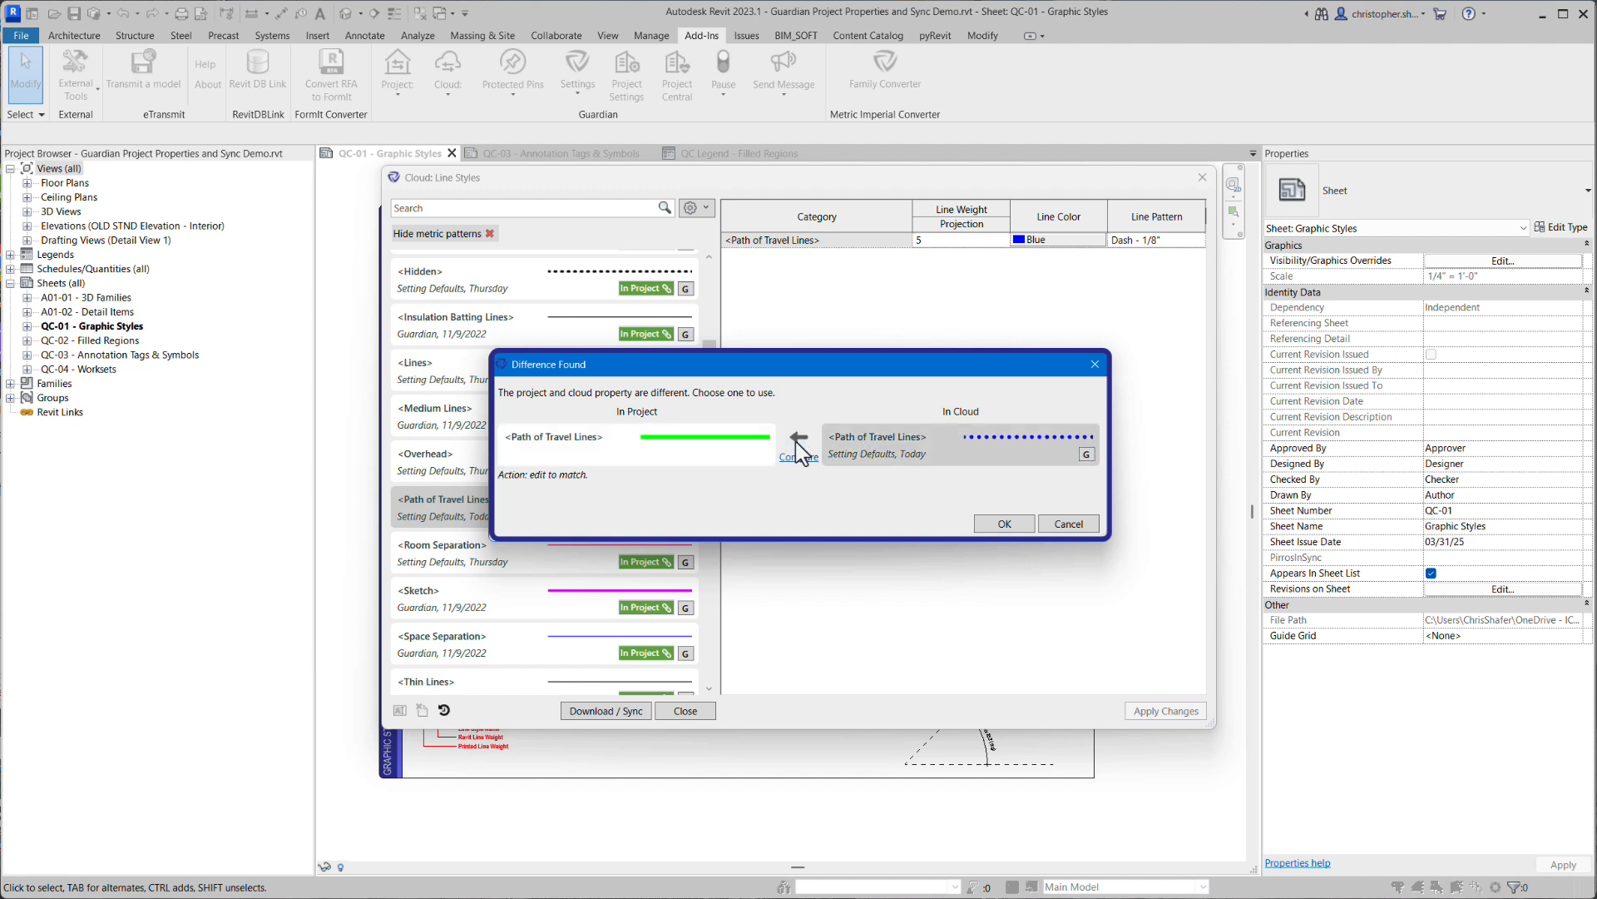
click(990, 524)
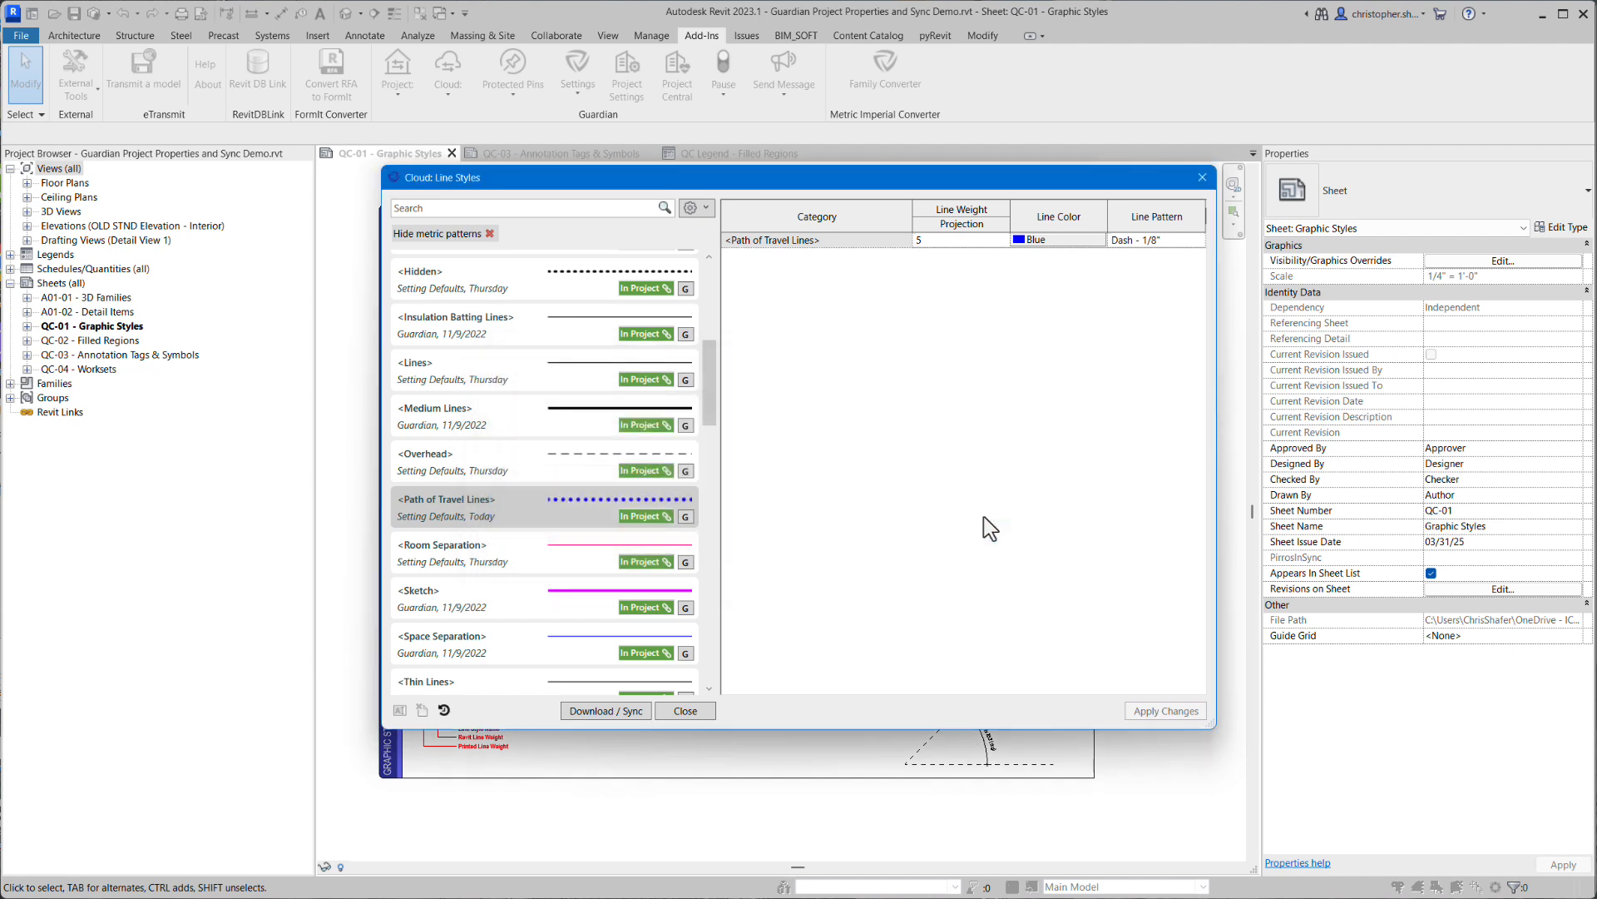
click(695, 711)
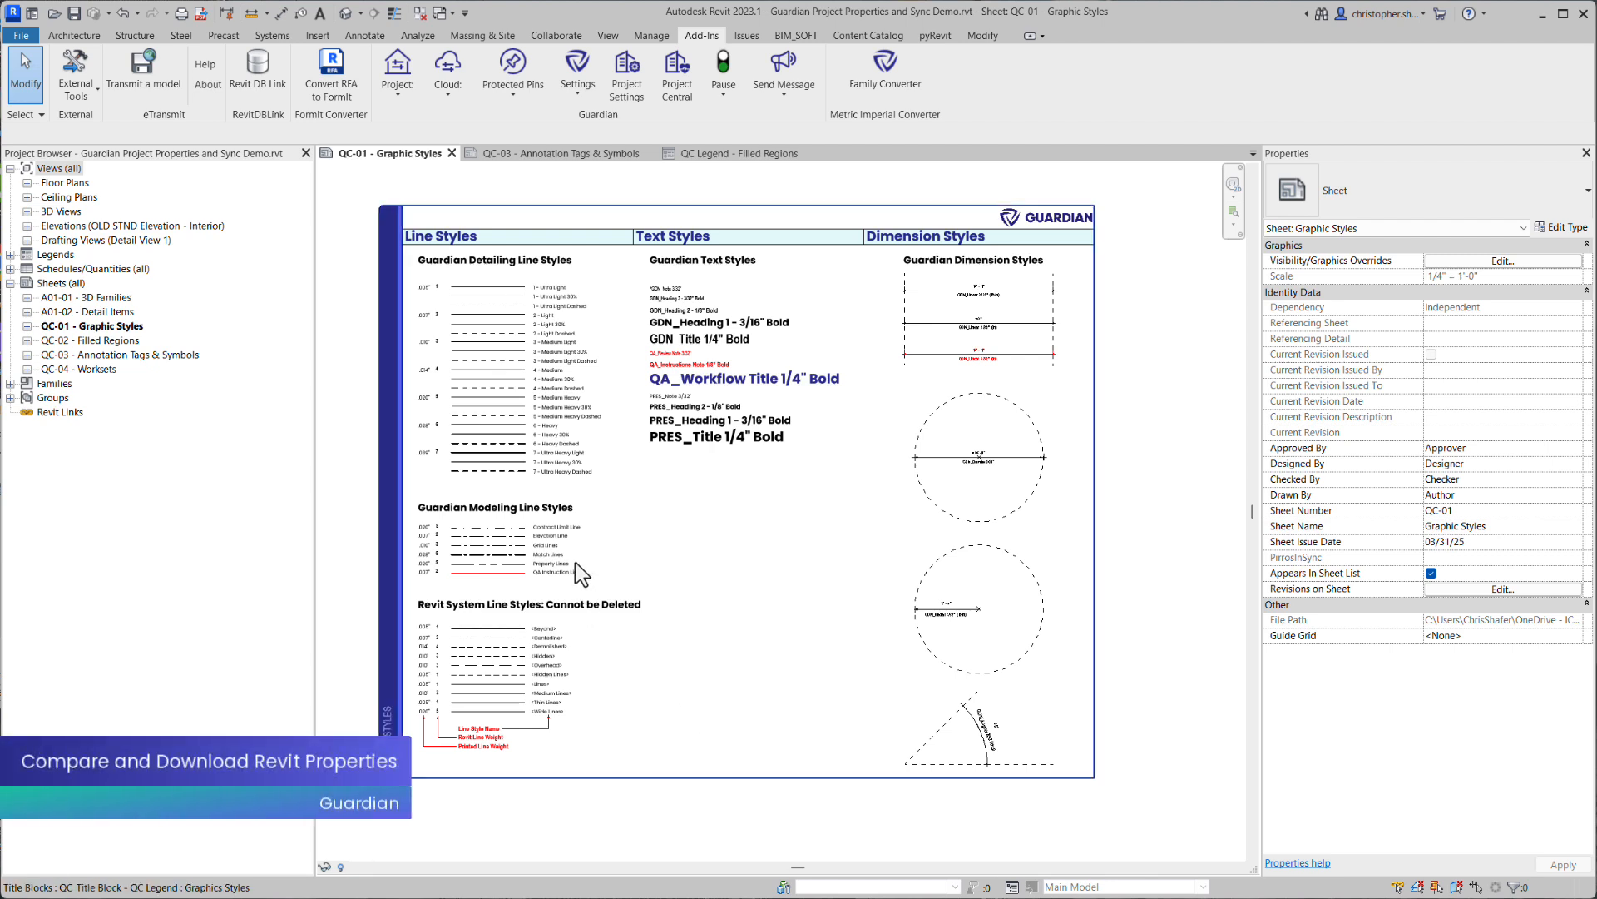
Open the full list of cloud properties from the QC-02 - Filled Regions sheet of the Guardian Out of Sync Project
click(712, 157)
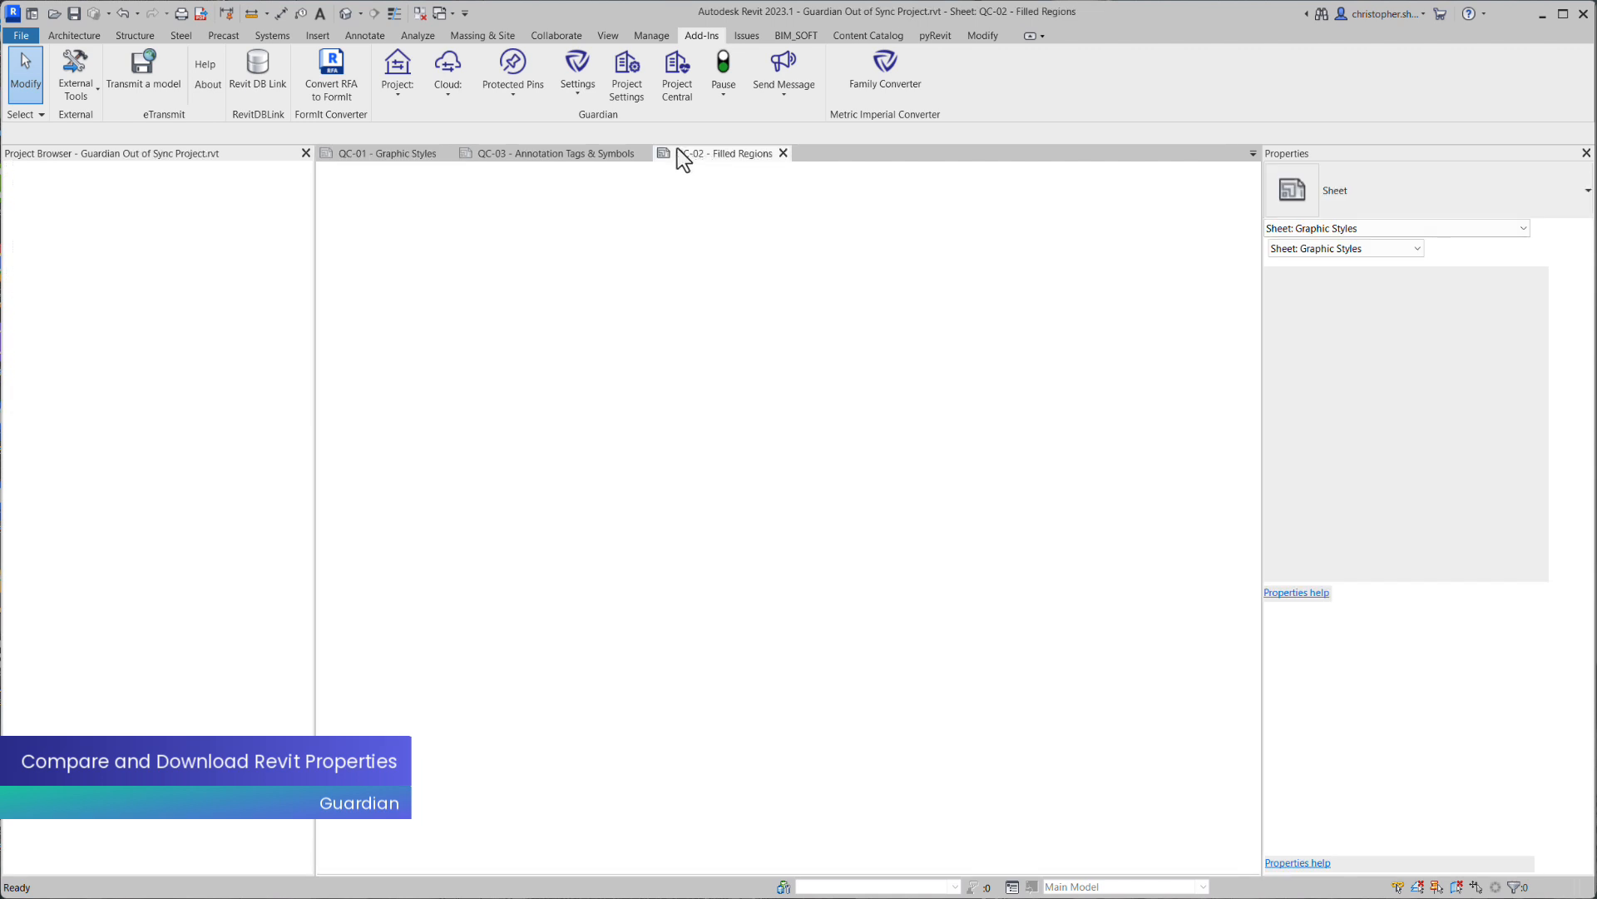
click(450, 98)
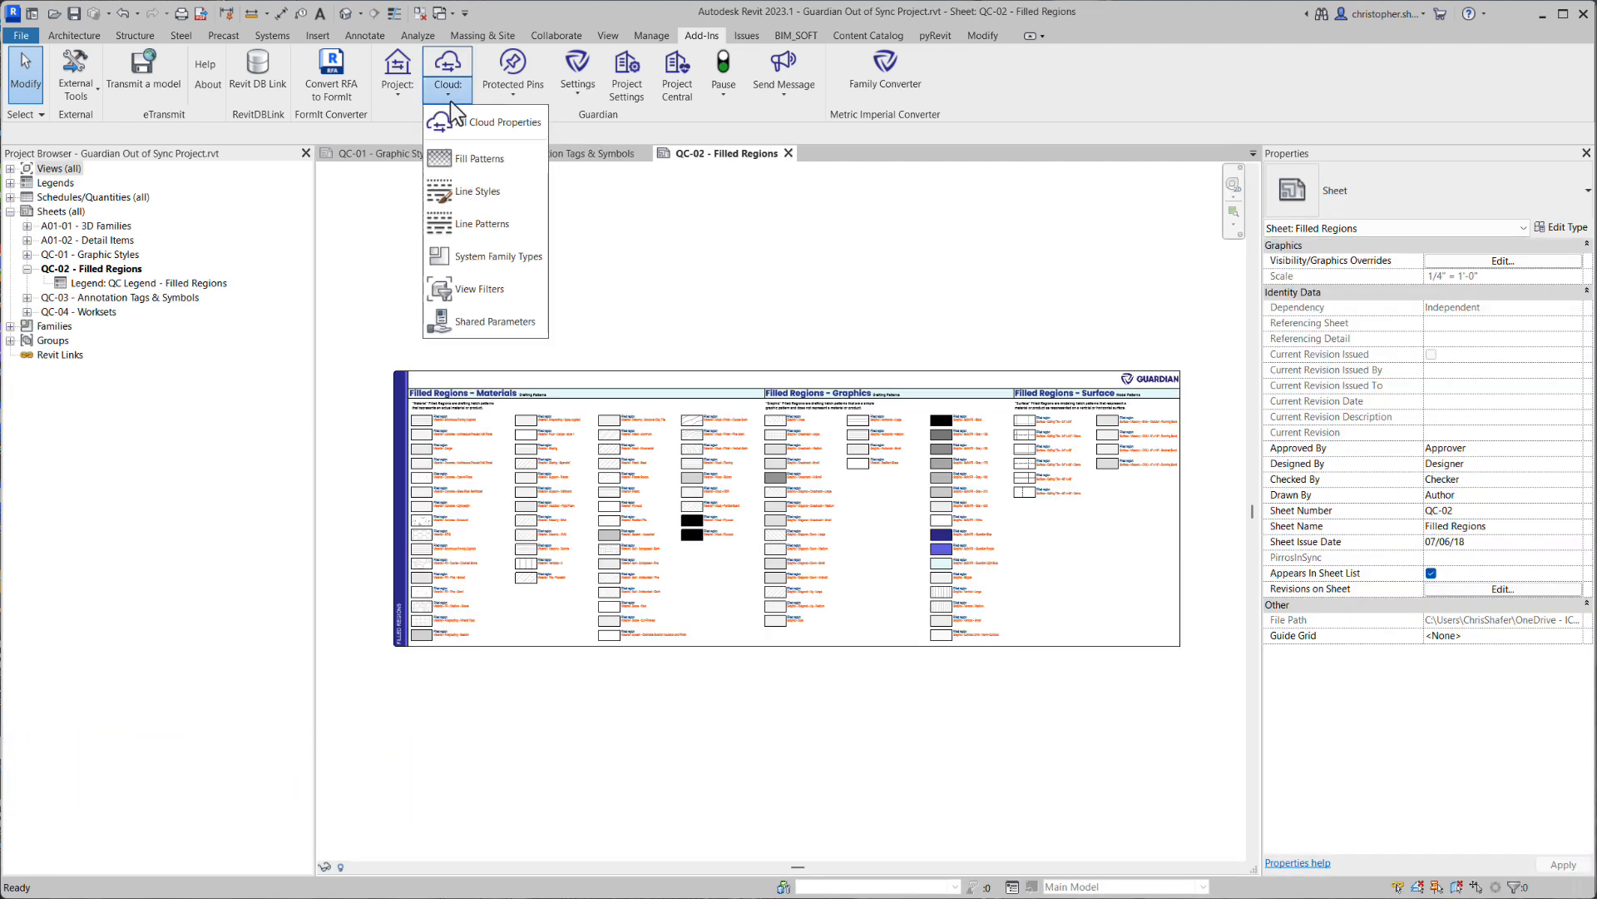
click(478, 124)
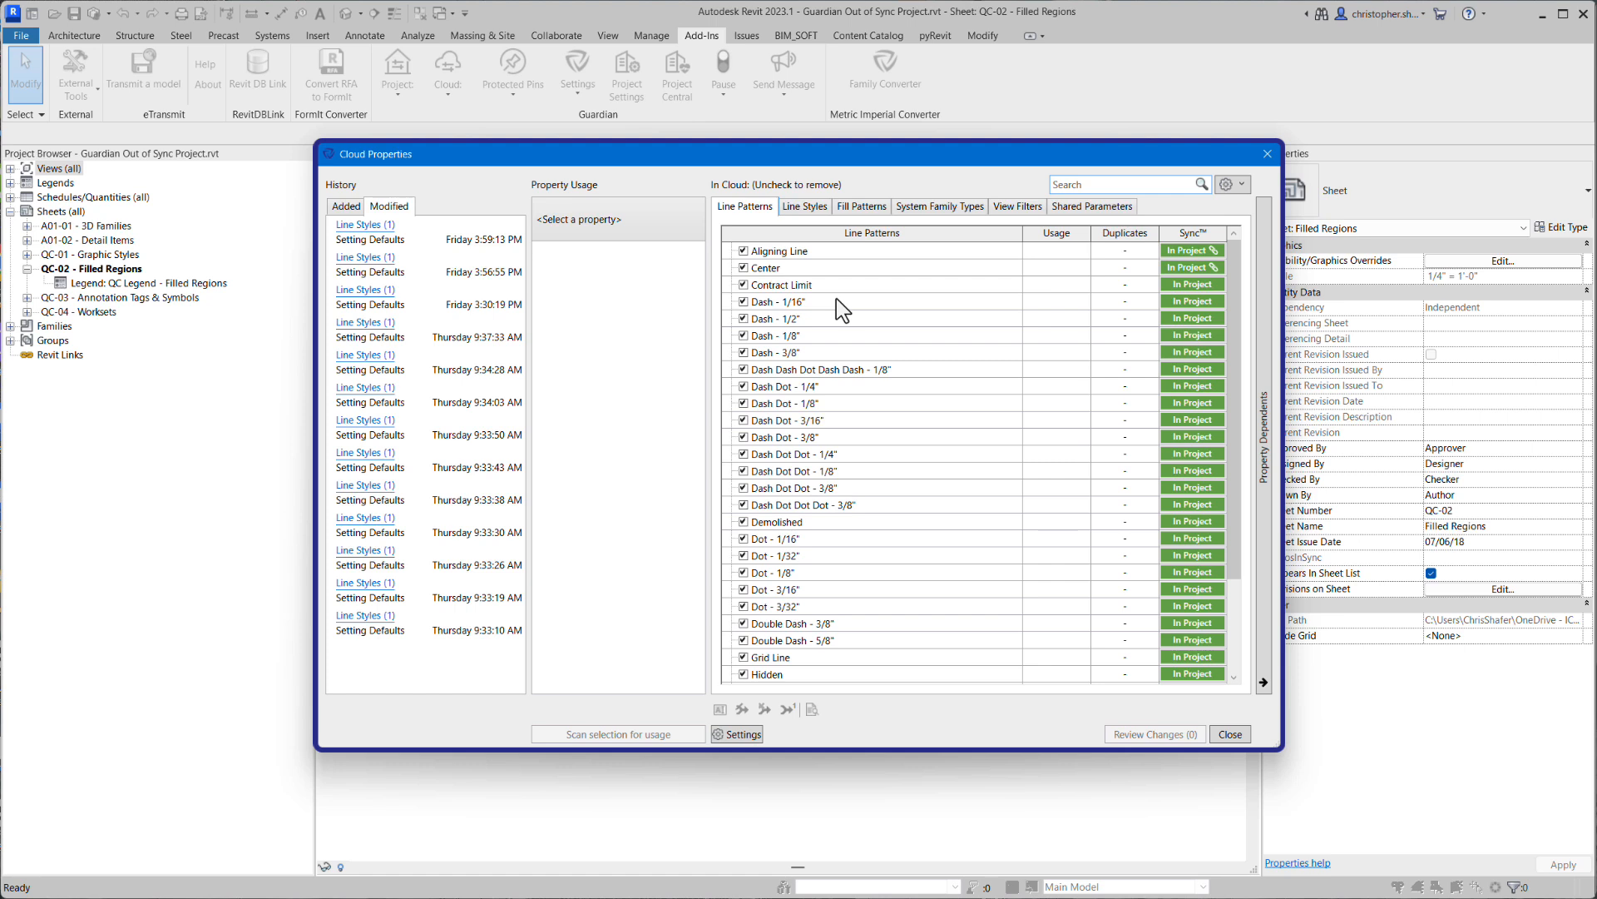
Synchronize the cloud line pattern Contract Limit with its matching project line pattern
click(837, 287)
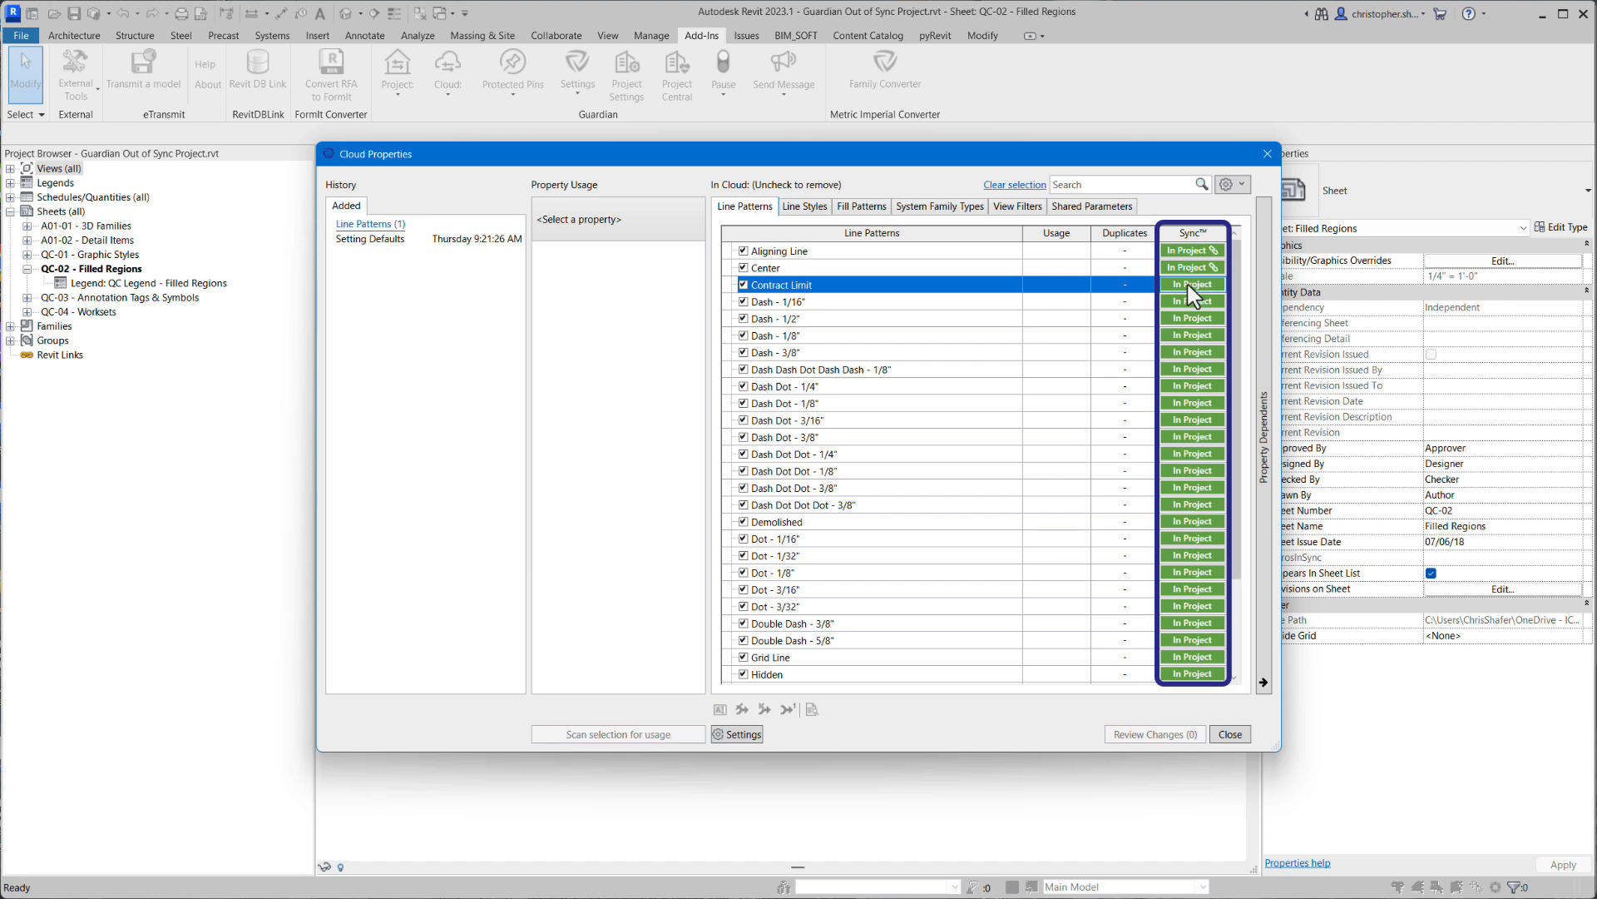
click(1188, 284)
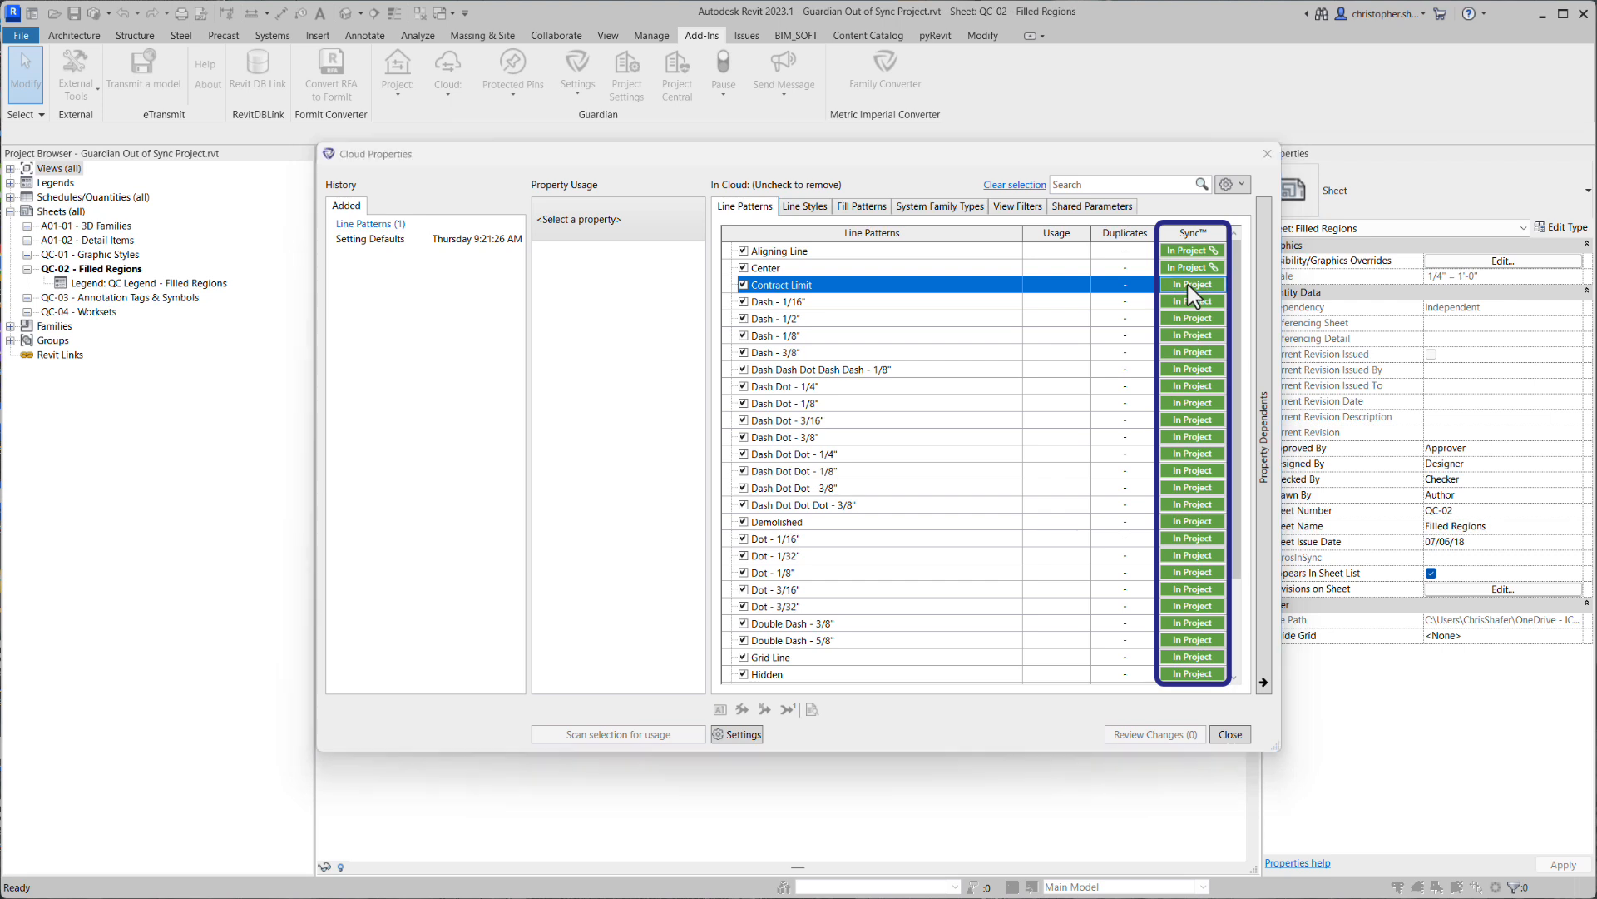
click(791, 428)
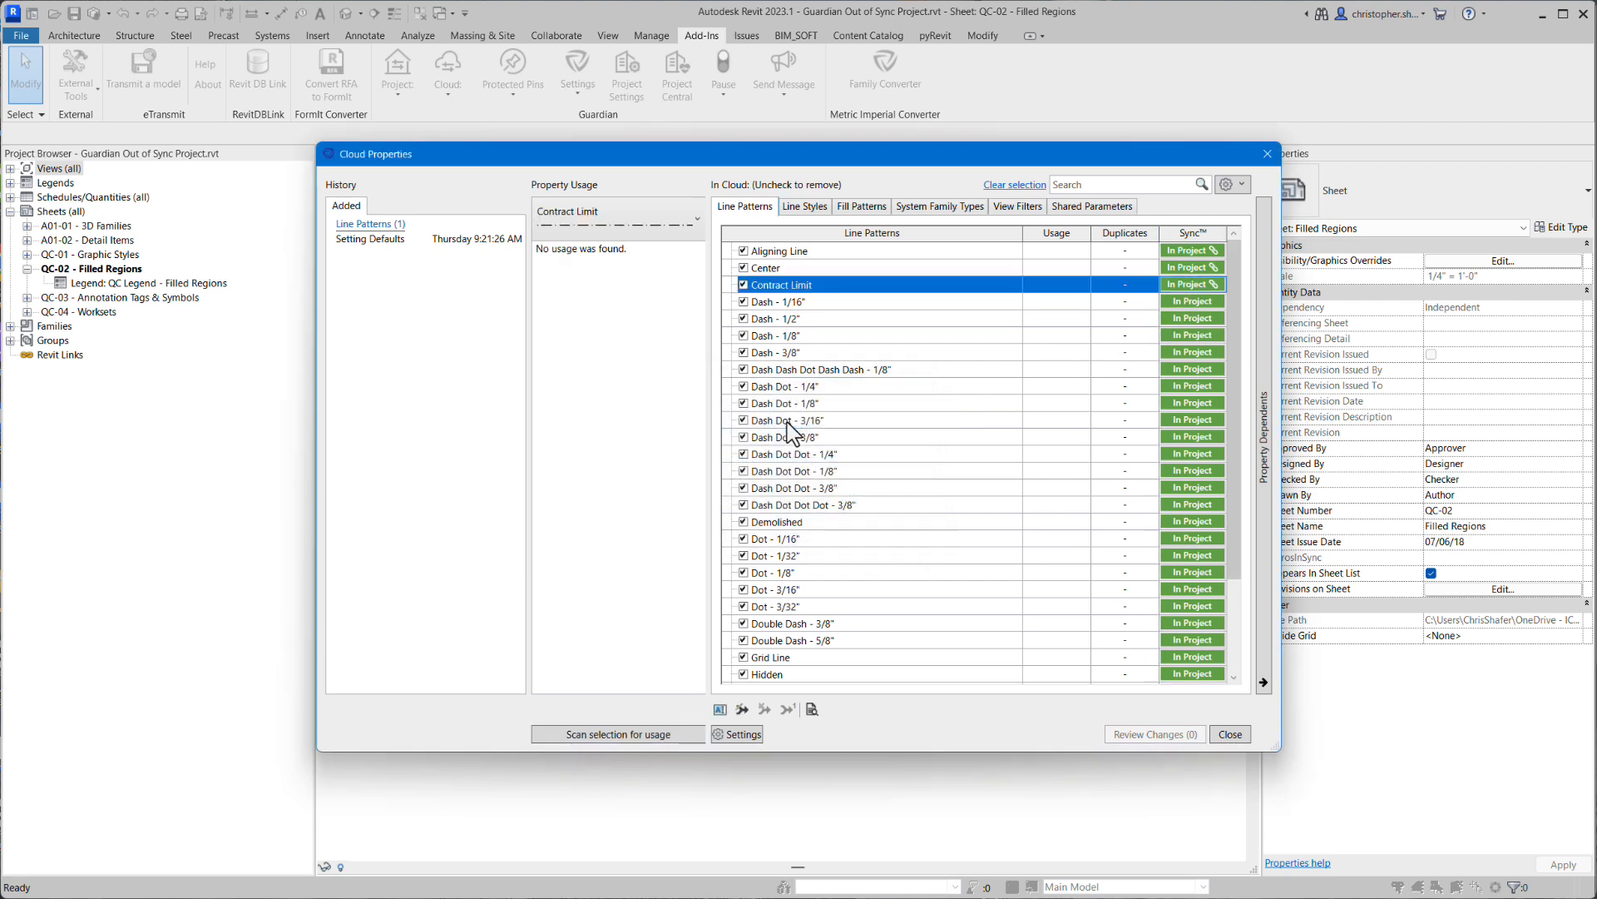
Among the cloud line styles, compare <Path of Travel Lines> with the project and fix its sync by matching the project to the cloud version
click(811, 211)
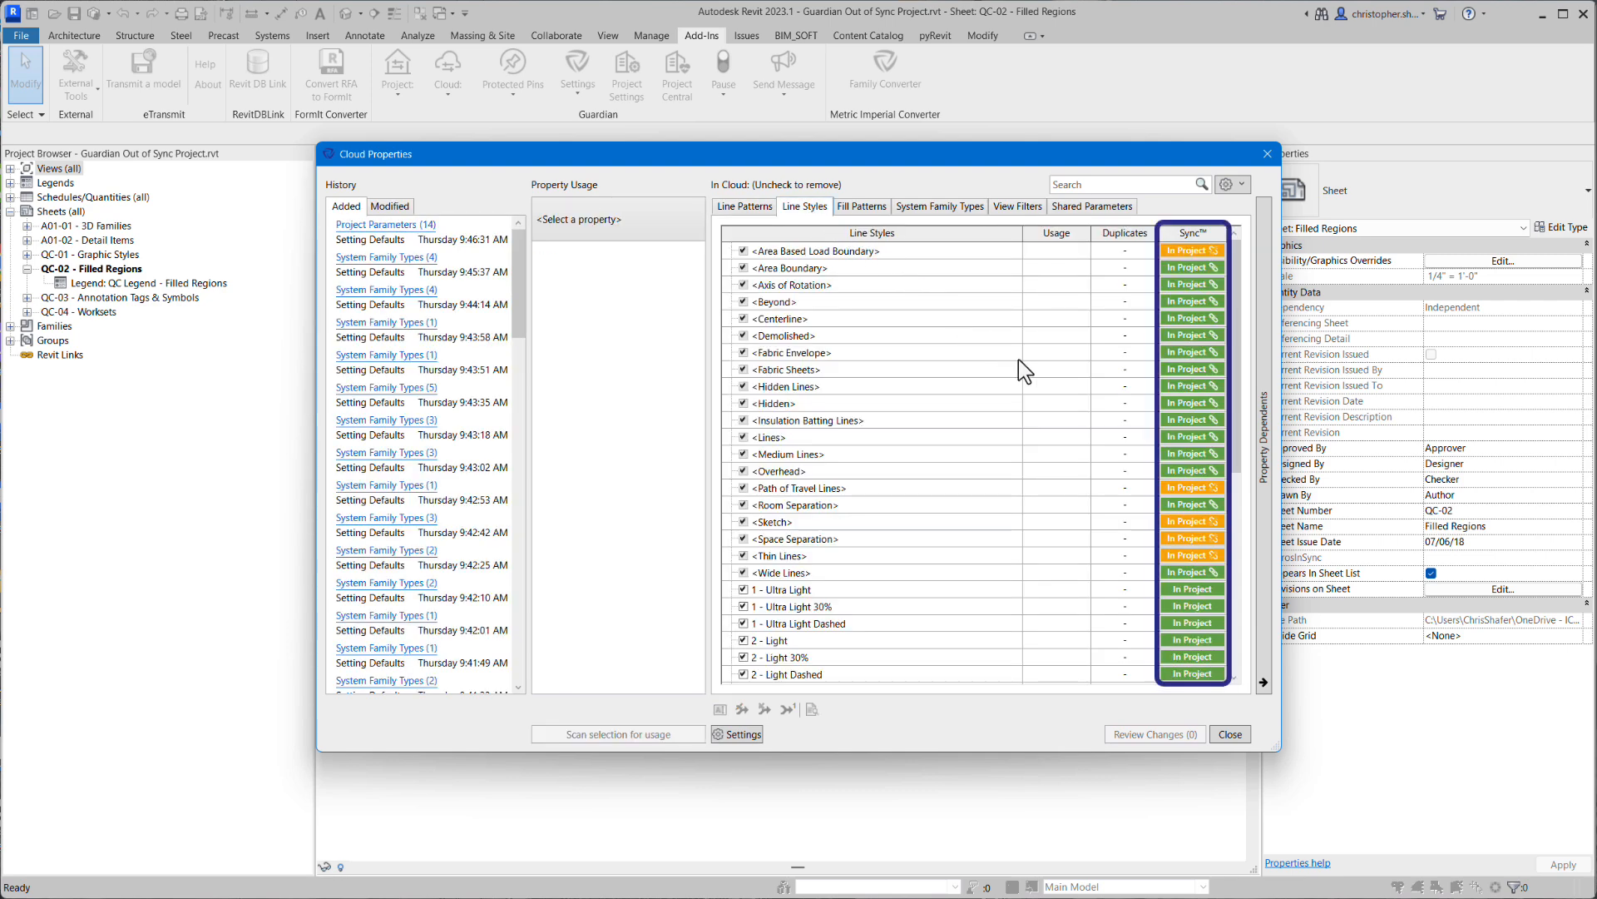
click(1185, 485)
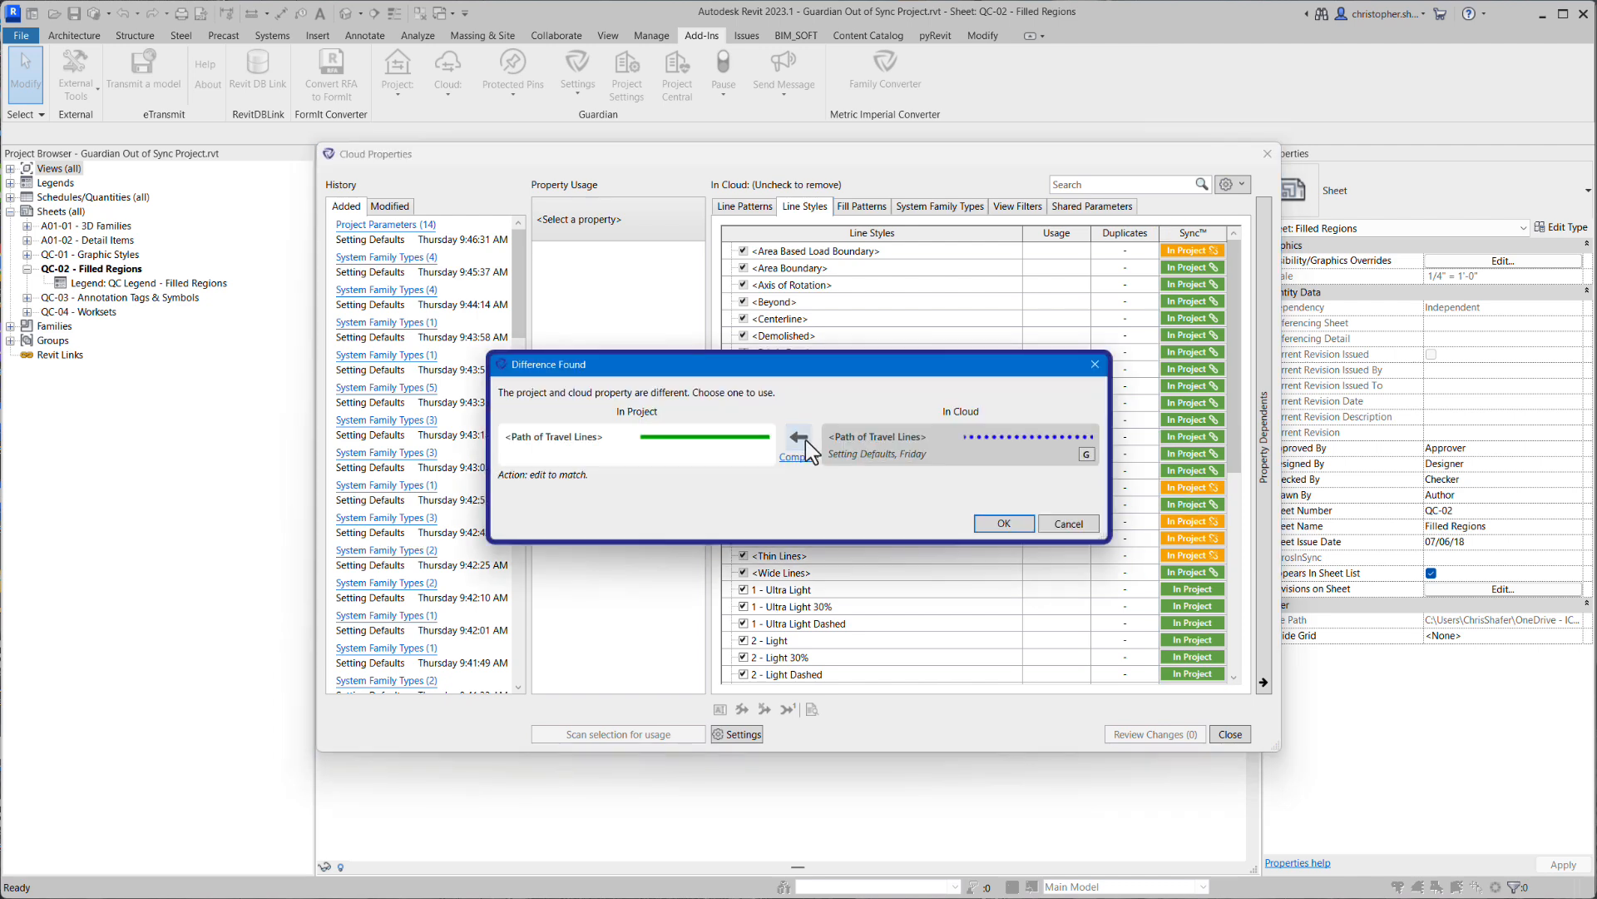
click(804, 439)
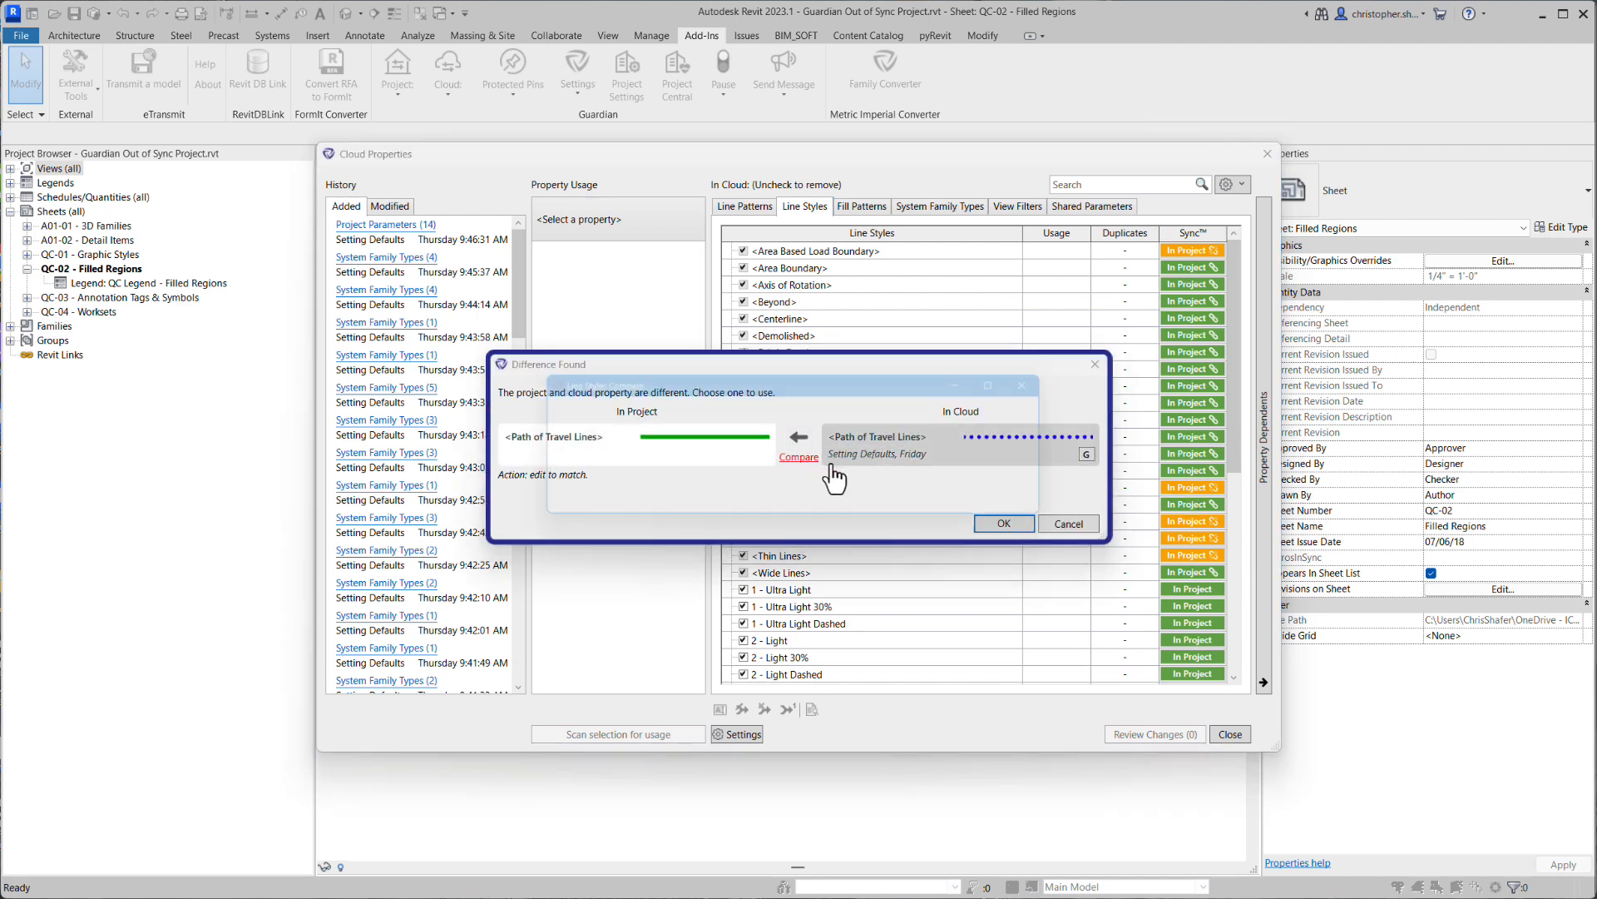
click(792, 457)
click(1038, 508)
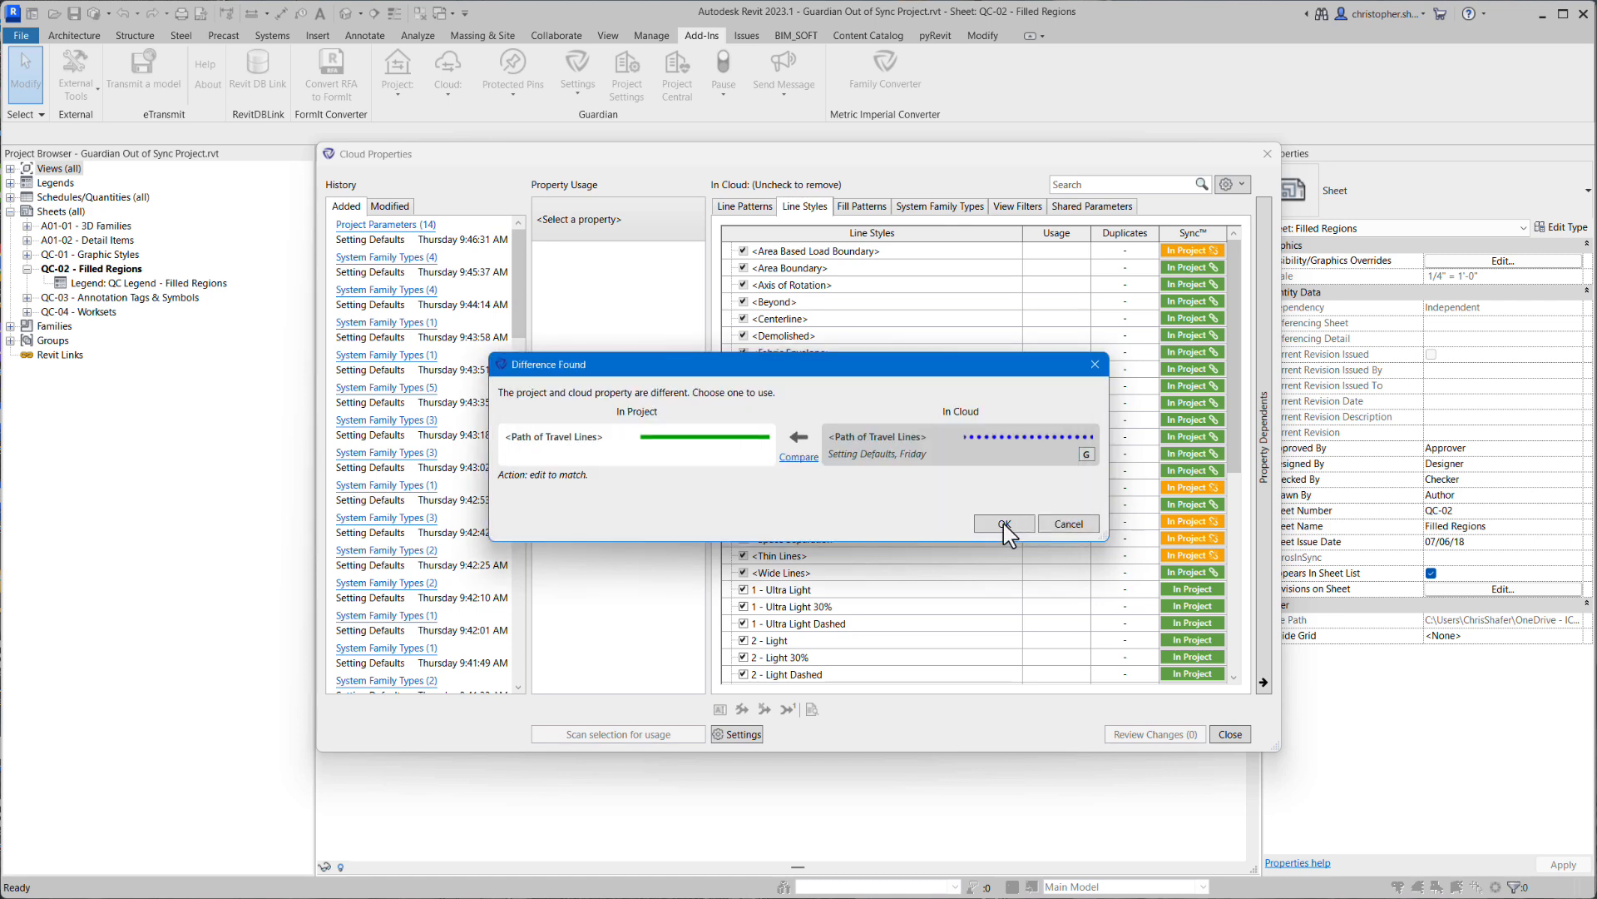
click(1003, 522)
Compare the <Sketch> line style's cloud and project settings and fix its sync relationship using the cloud version
click(1148, 520)
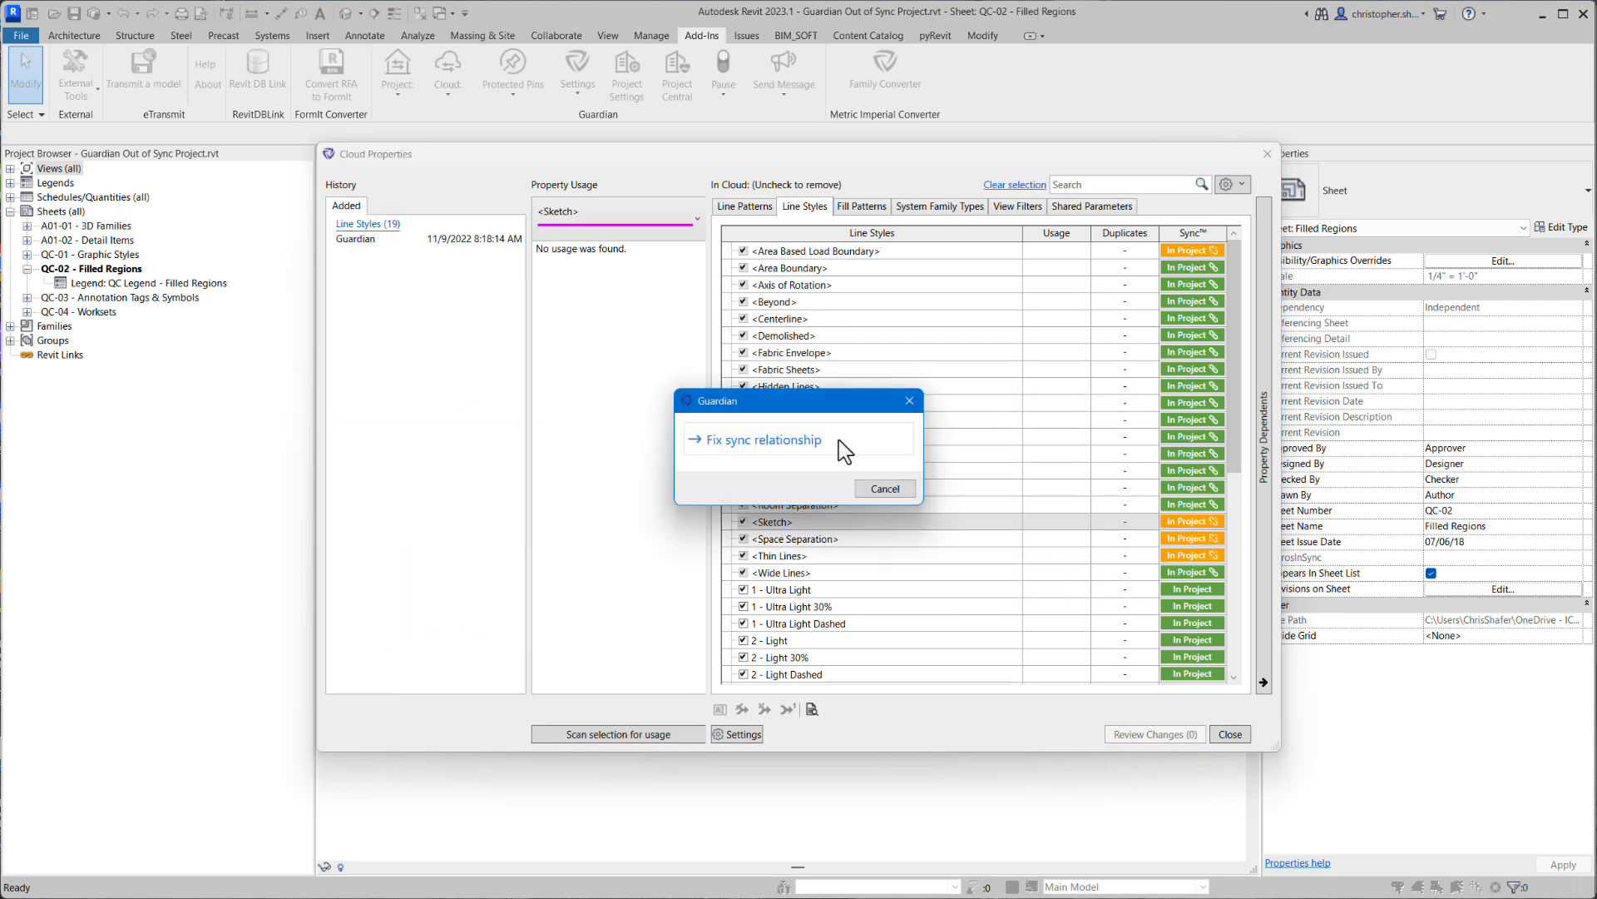
click(798, 457)
click(1037, 508)
click(1003, 523)
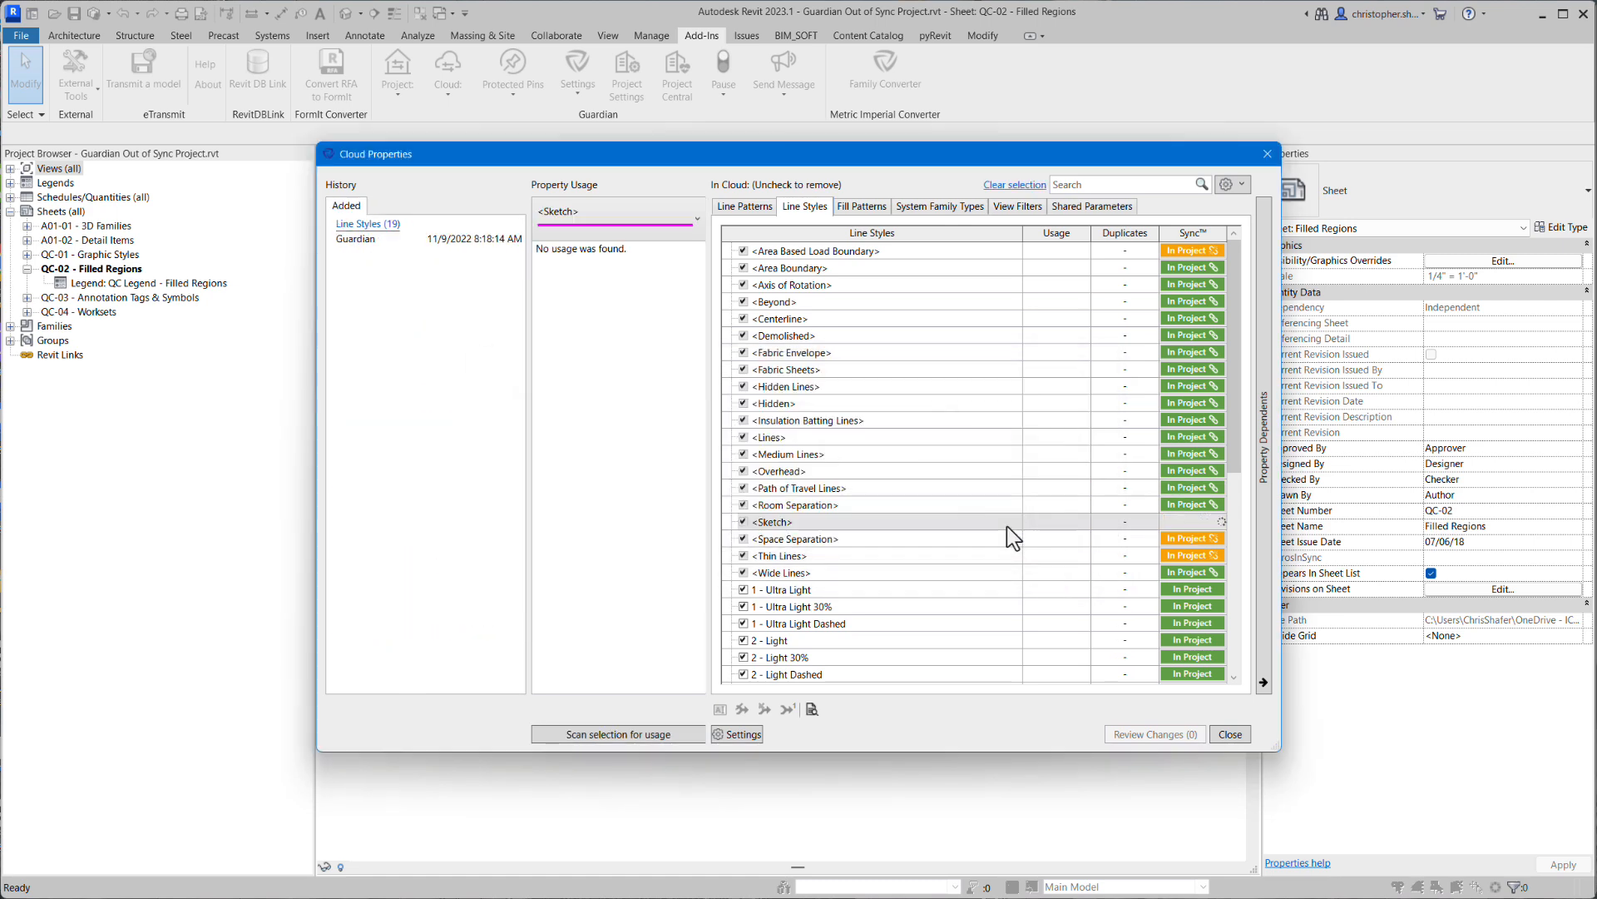
Fix the sync relationships of the <Space Separation> and <Thin Lines> line styles by matching the project to the cloud
click(827, 442)
click(986, 523)
click(1172, 555)
click(871, 449)
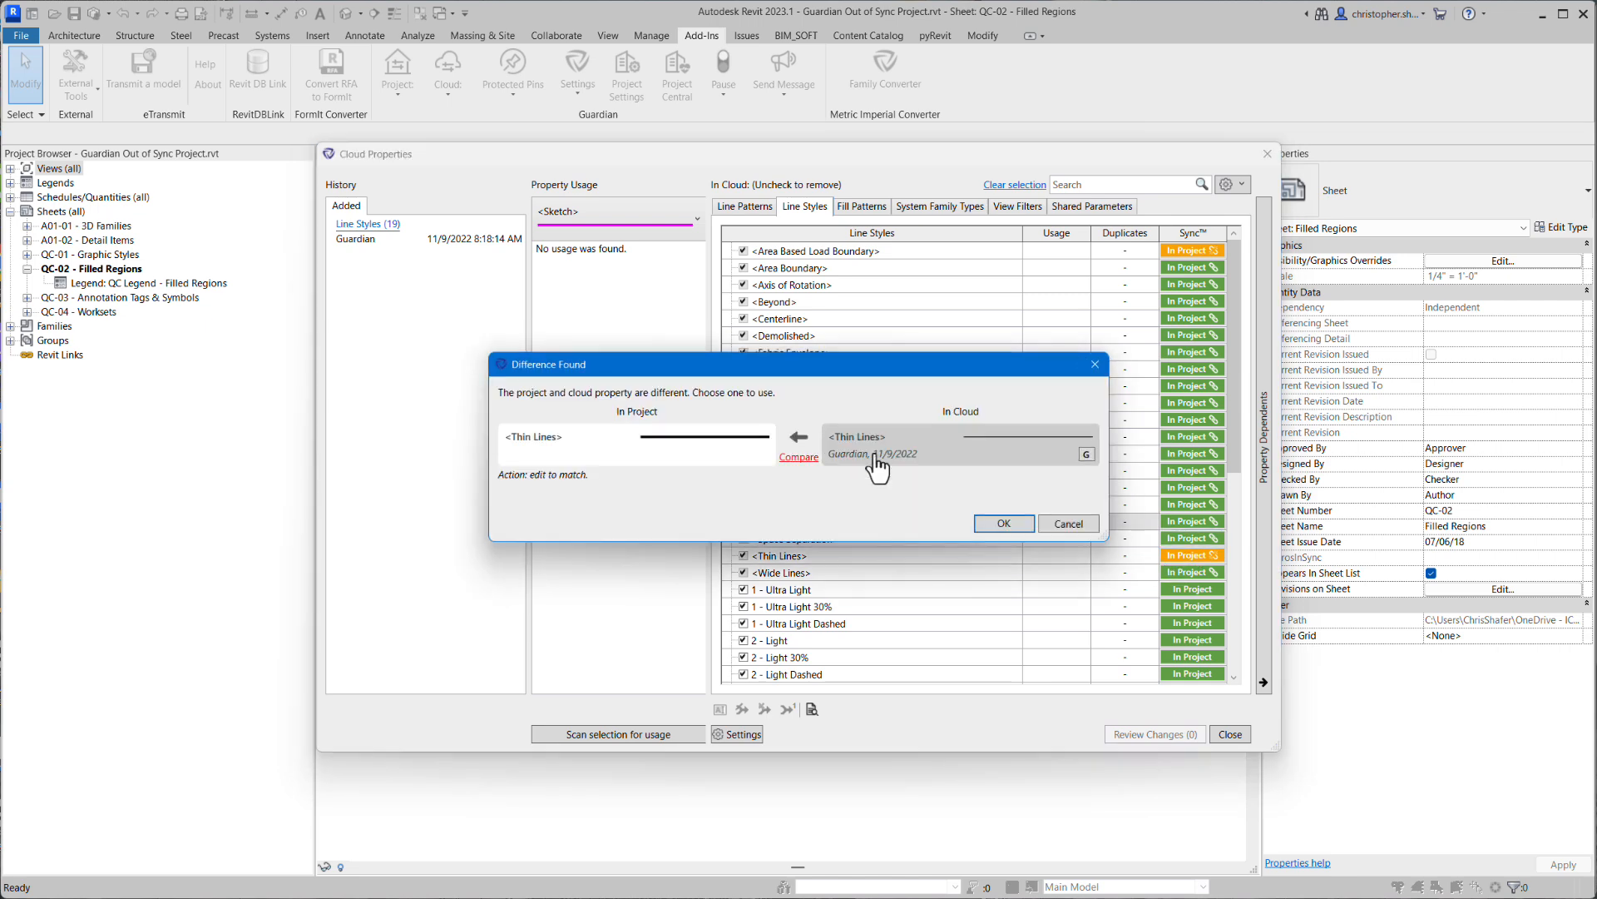
click(1003, 523)
Compare the <Area Based Load Boundary> line style's cloud and project settings and update the project to match the cloud
click(1191, 251)
click(800, 458)
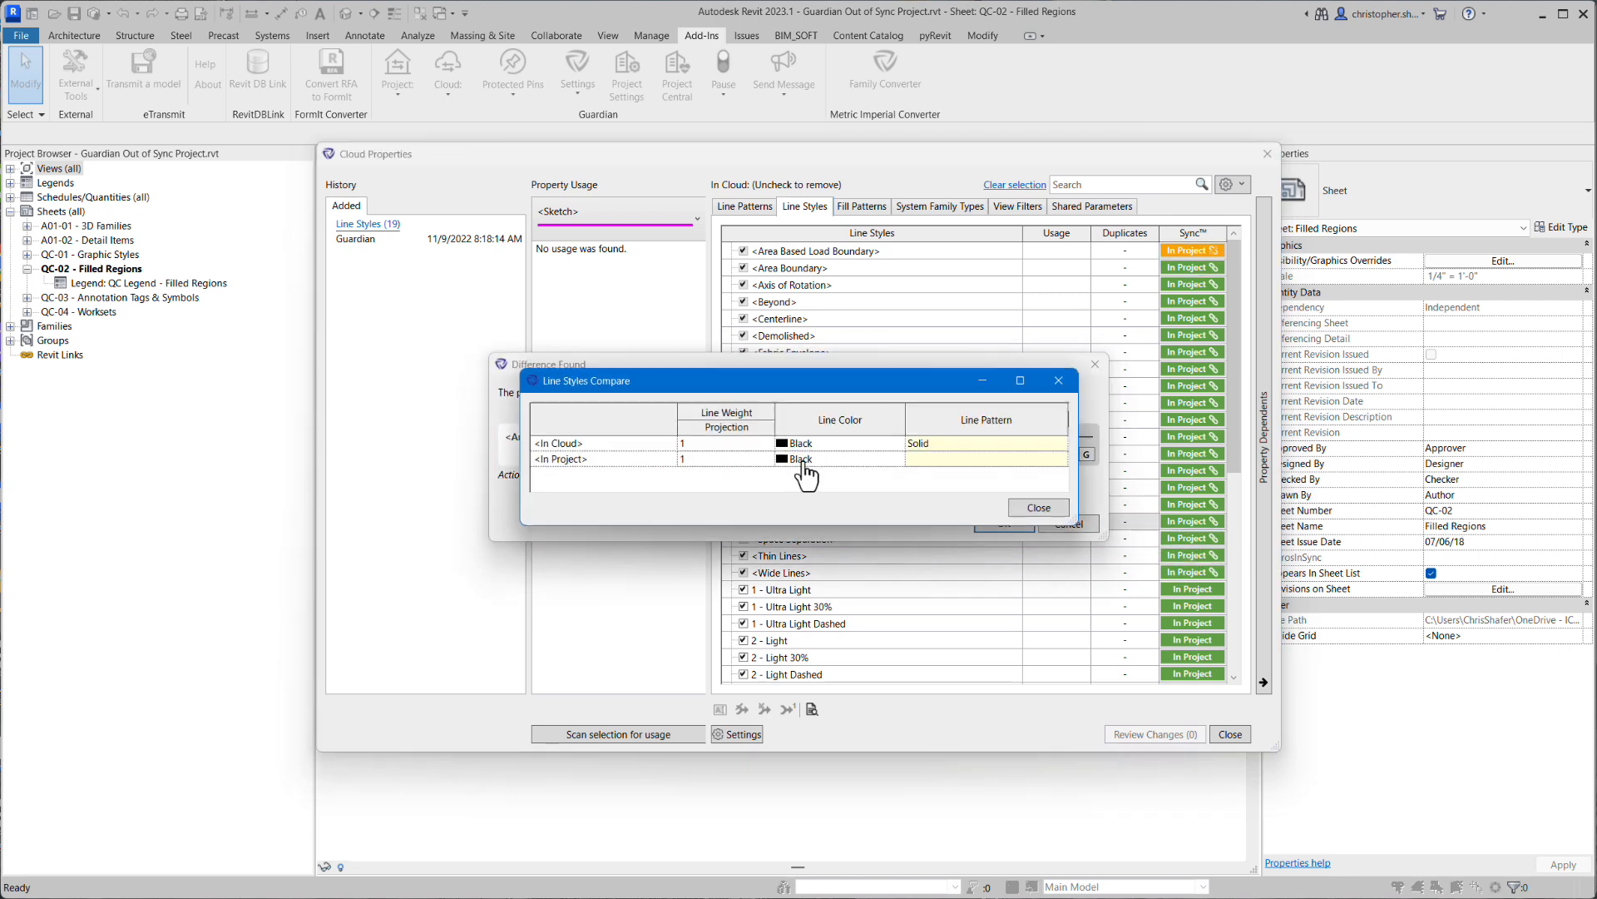
click(1034, 510)
key(Return)
Check the sync status of the Grid annotation types among the cloud system family types, and close the cloud properties
click(916, 206)
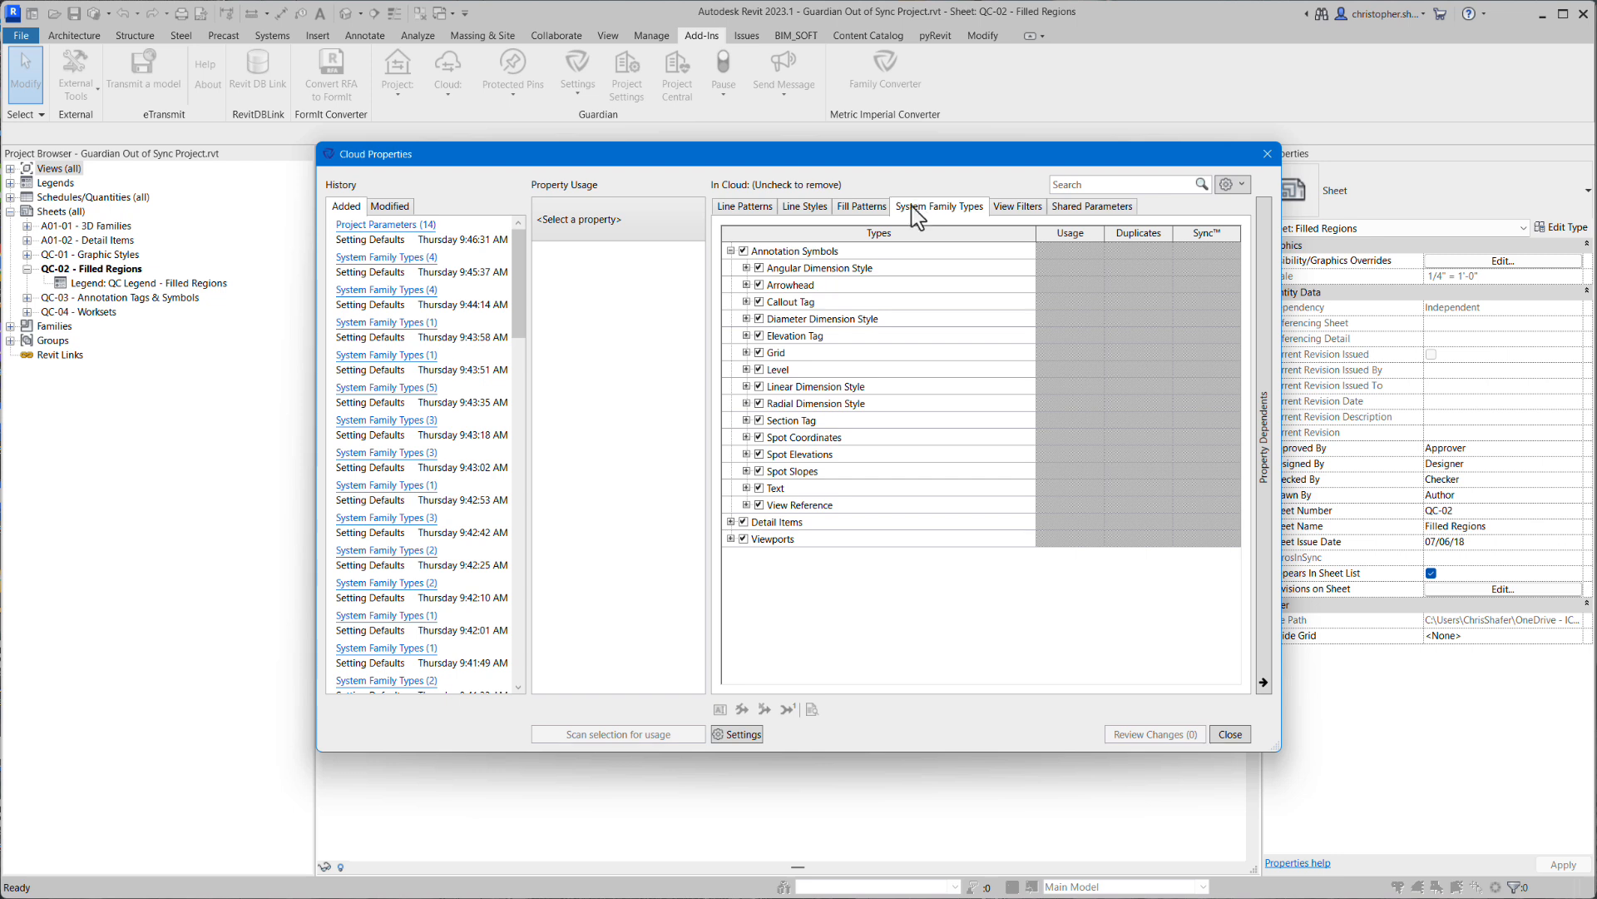
click(747, 353)
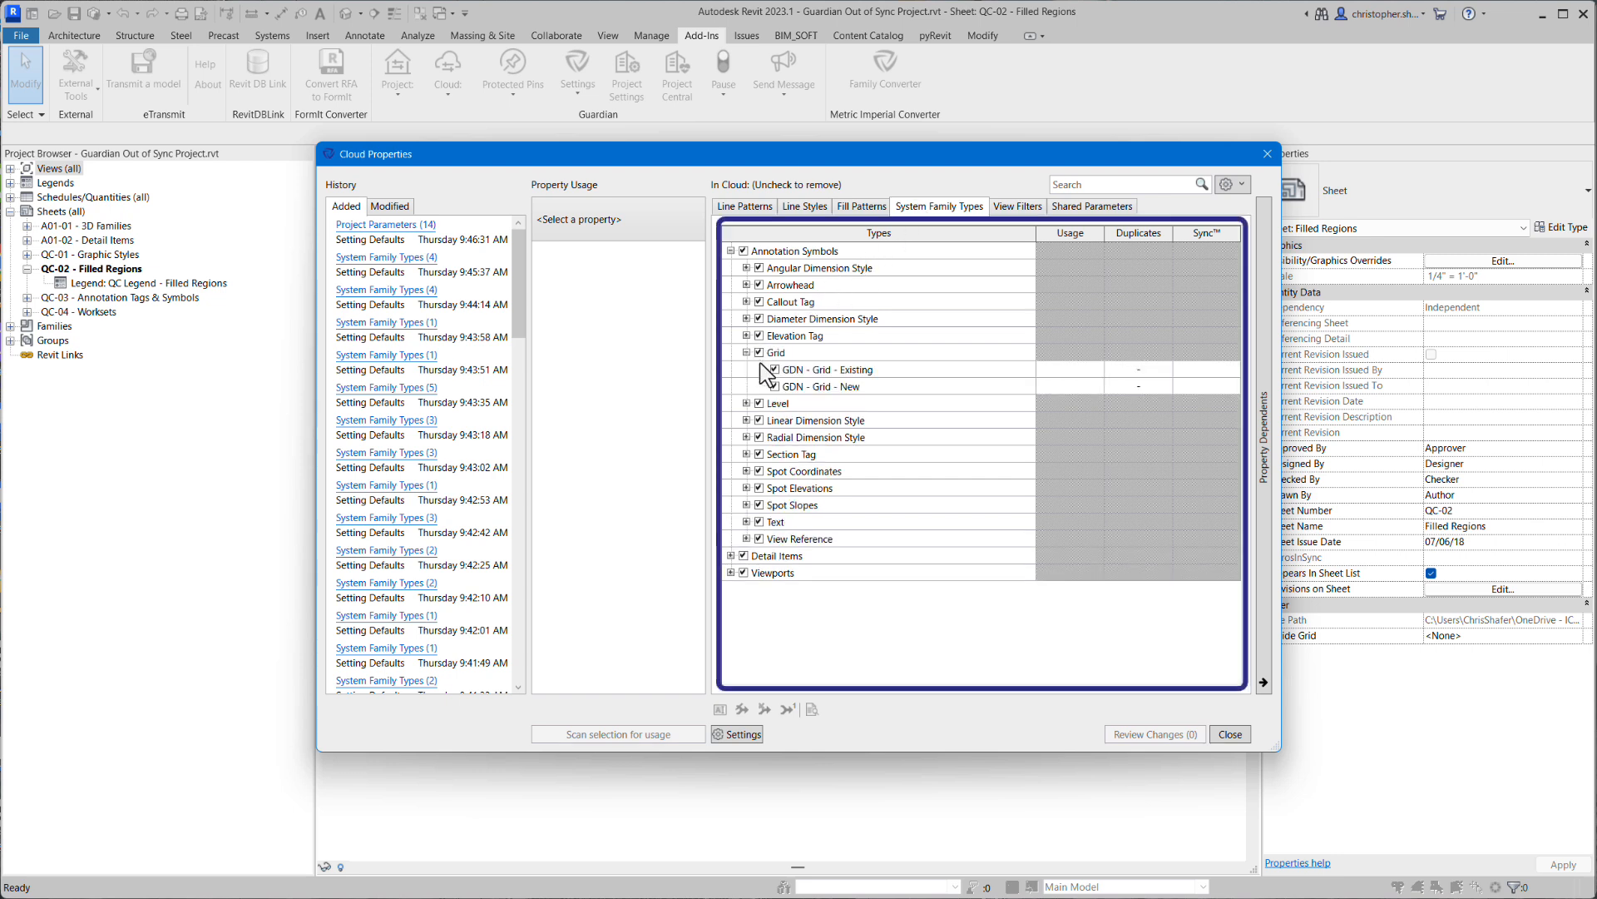
click(847, 370)
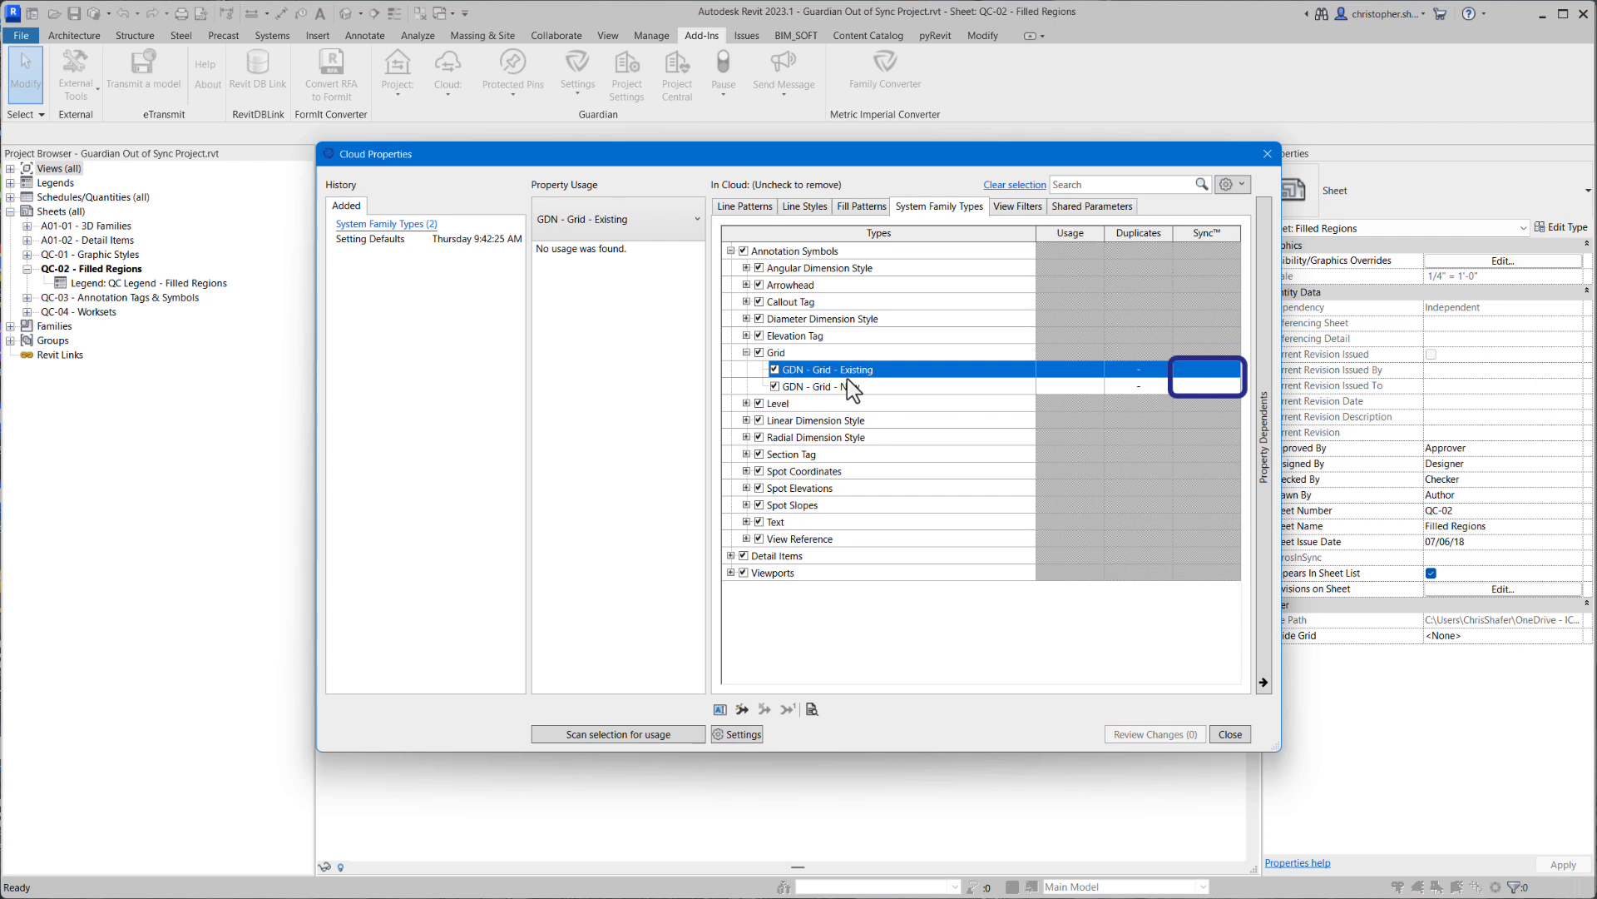
click(1223, 732)
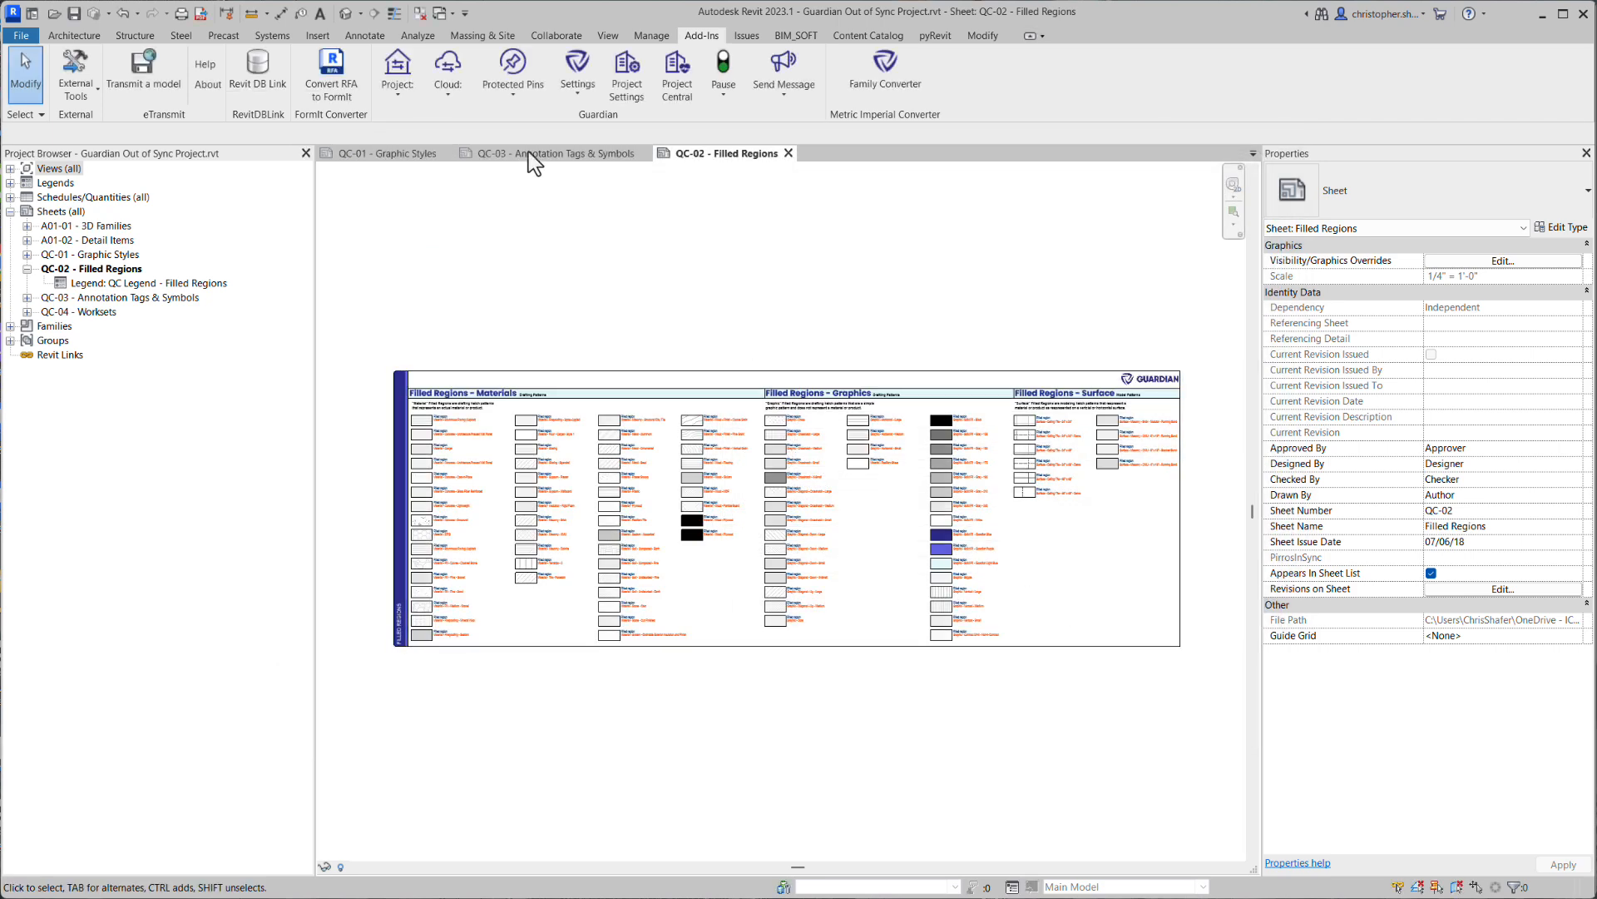
Download the cloud grid types GDN - Grid - Existing and GDN - Grid - New into the project and keep them synchronized
click(457, 97)
click(487, 251)
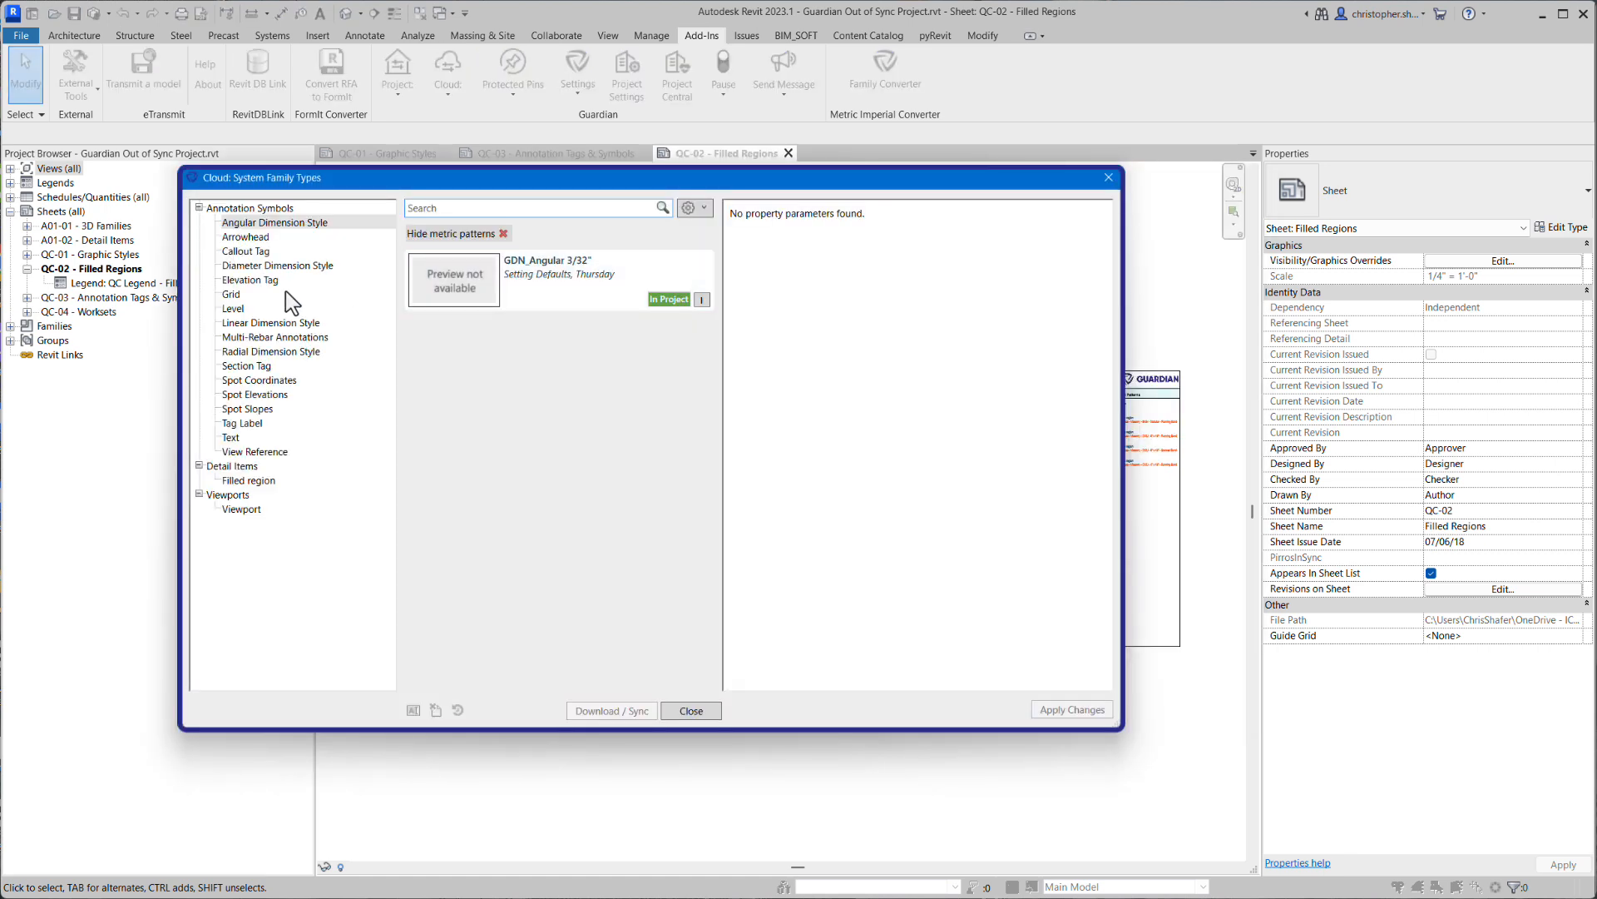
click(286, 293)
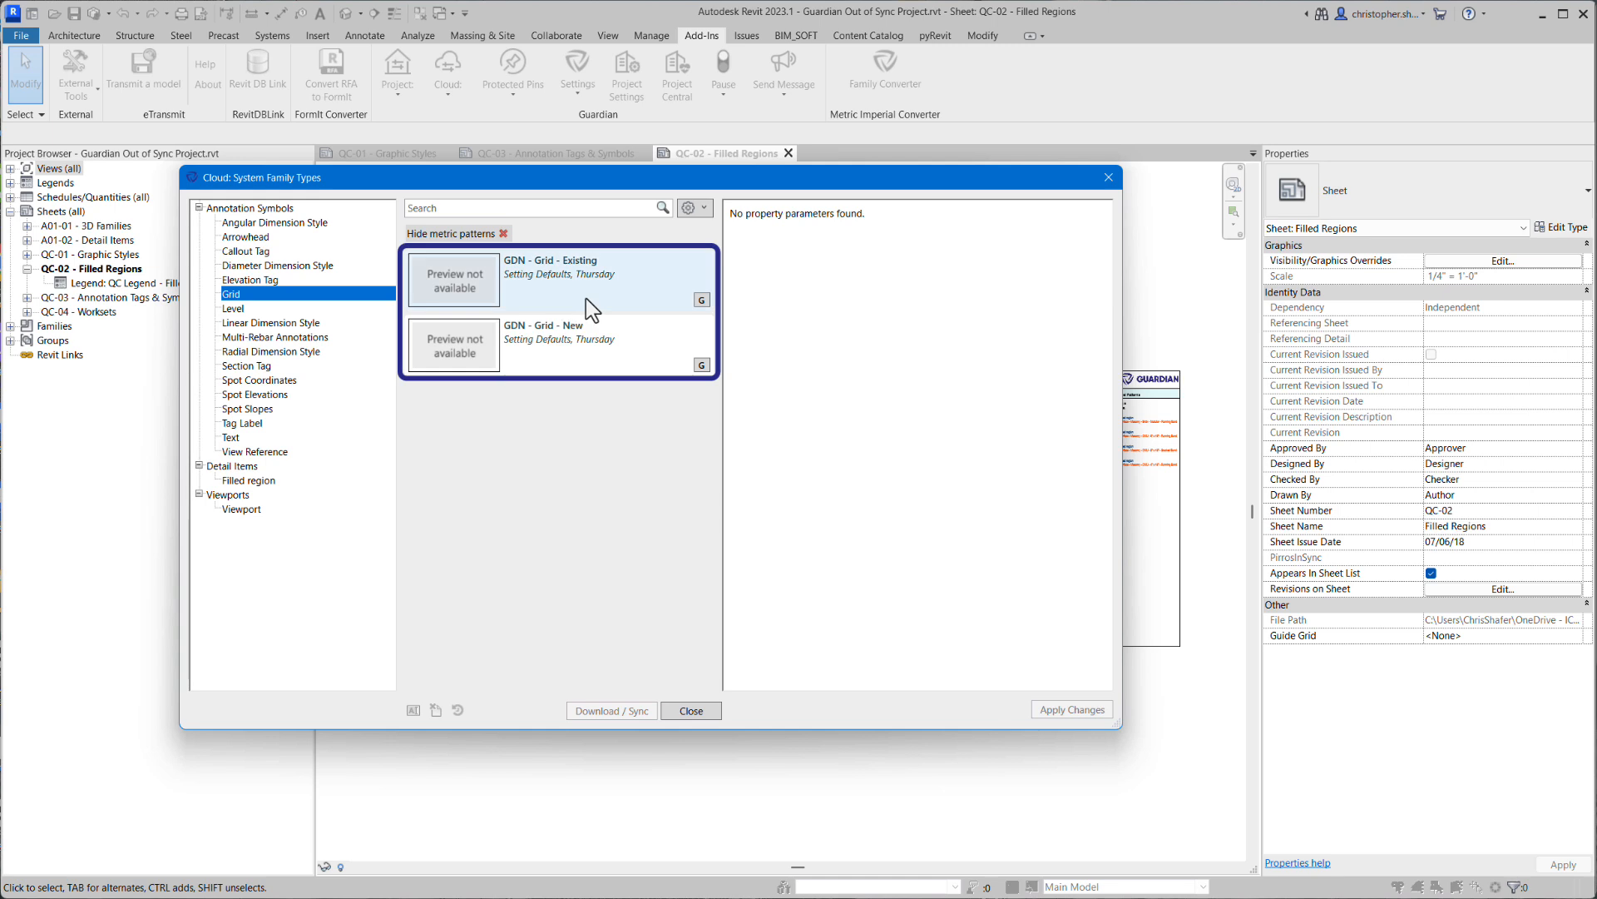
click(586, 297)
ctrl+click(587, 347)
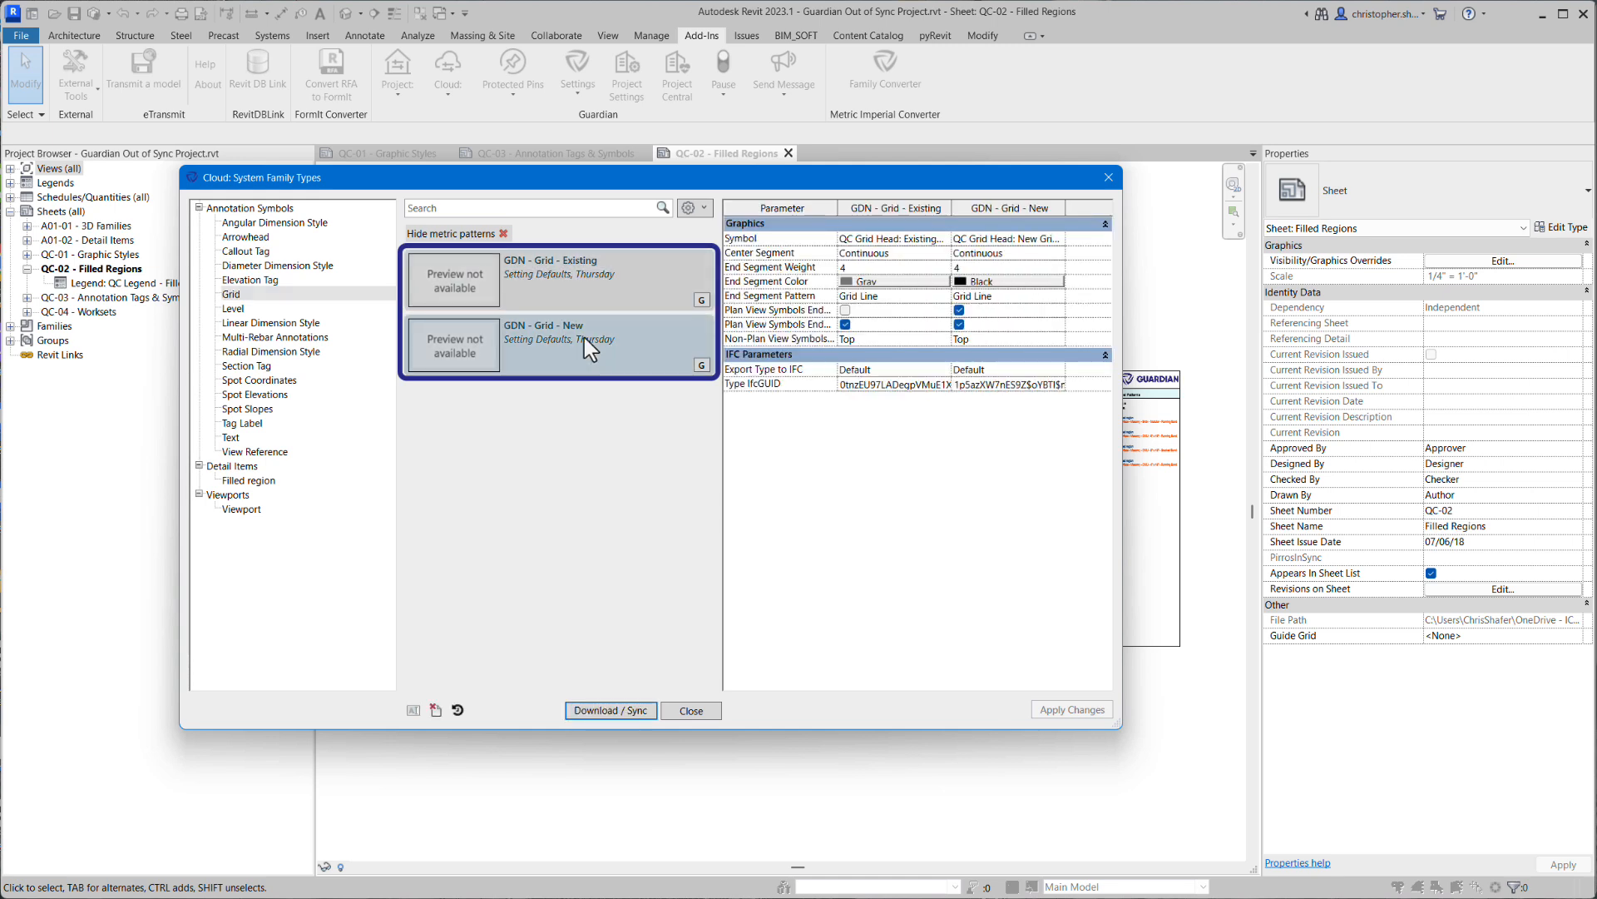
click(632, 708)
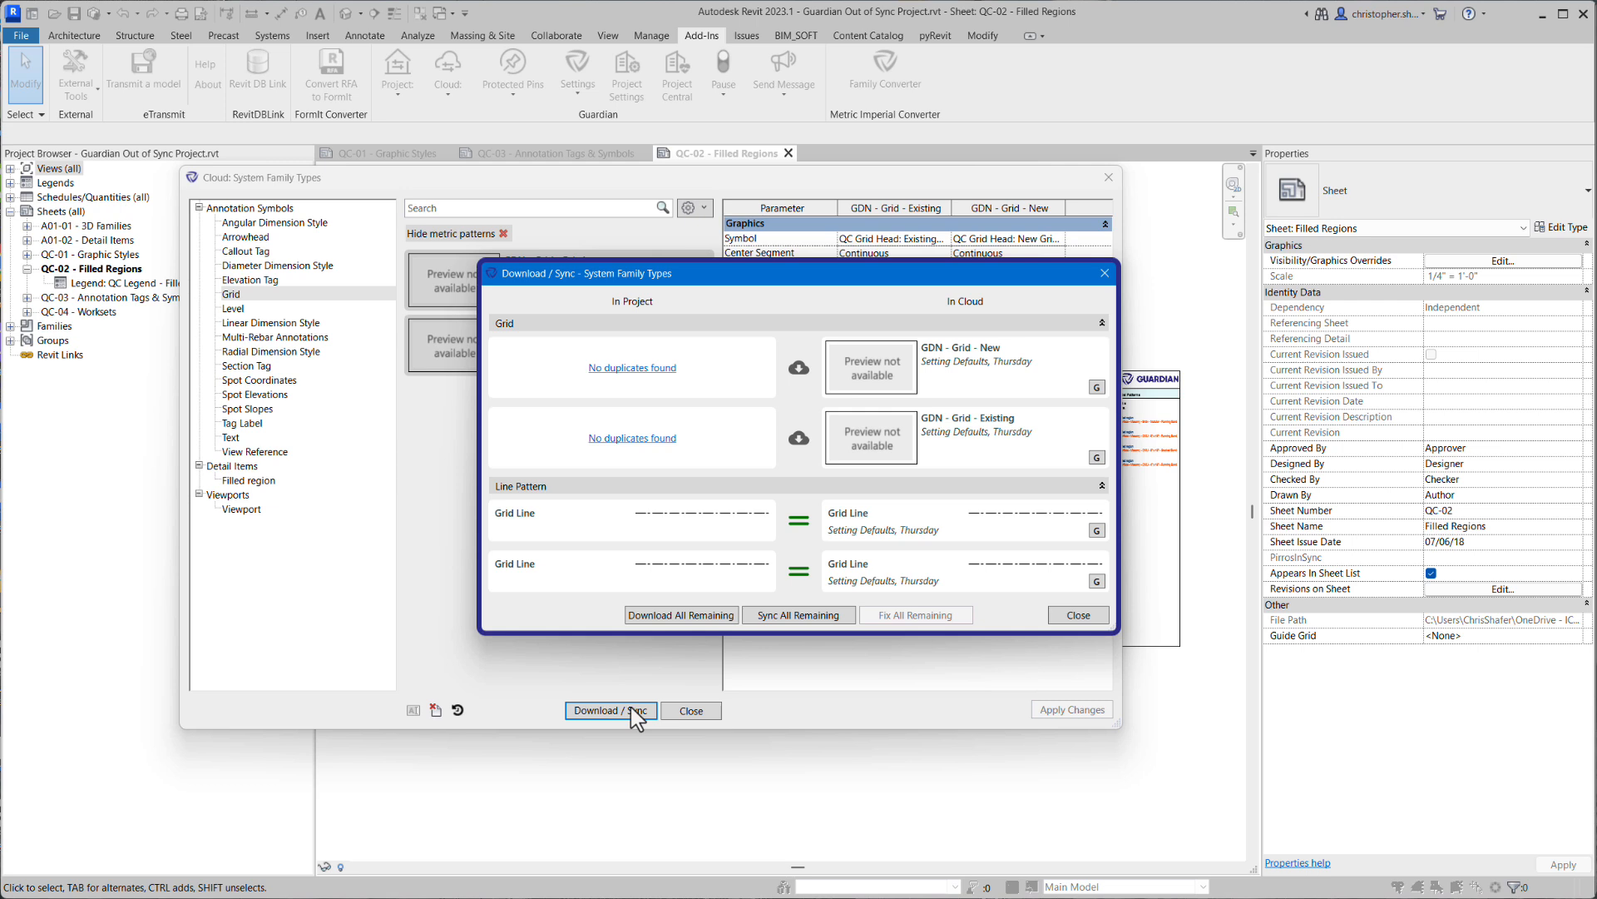
click(708, 616)
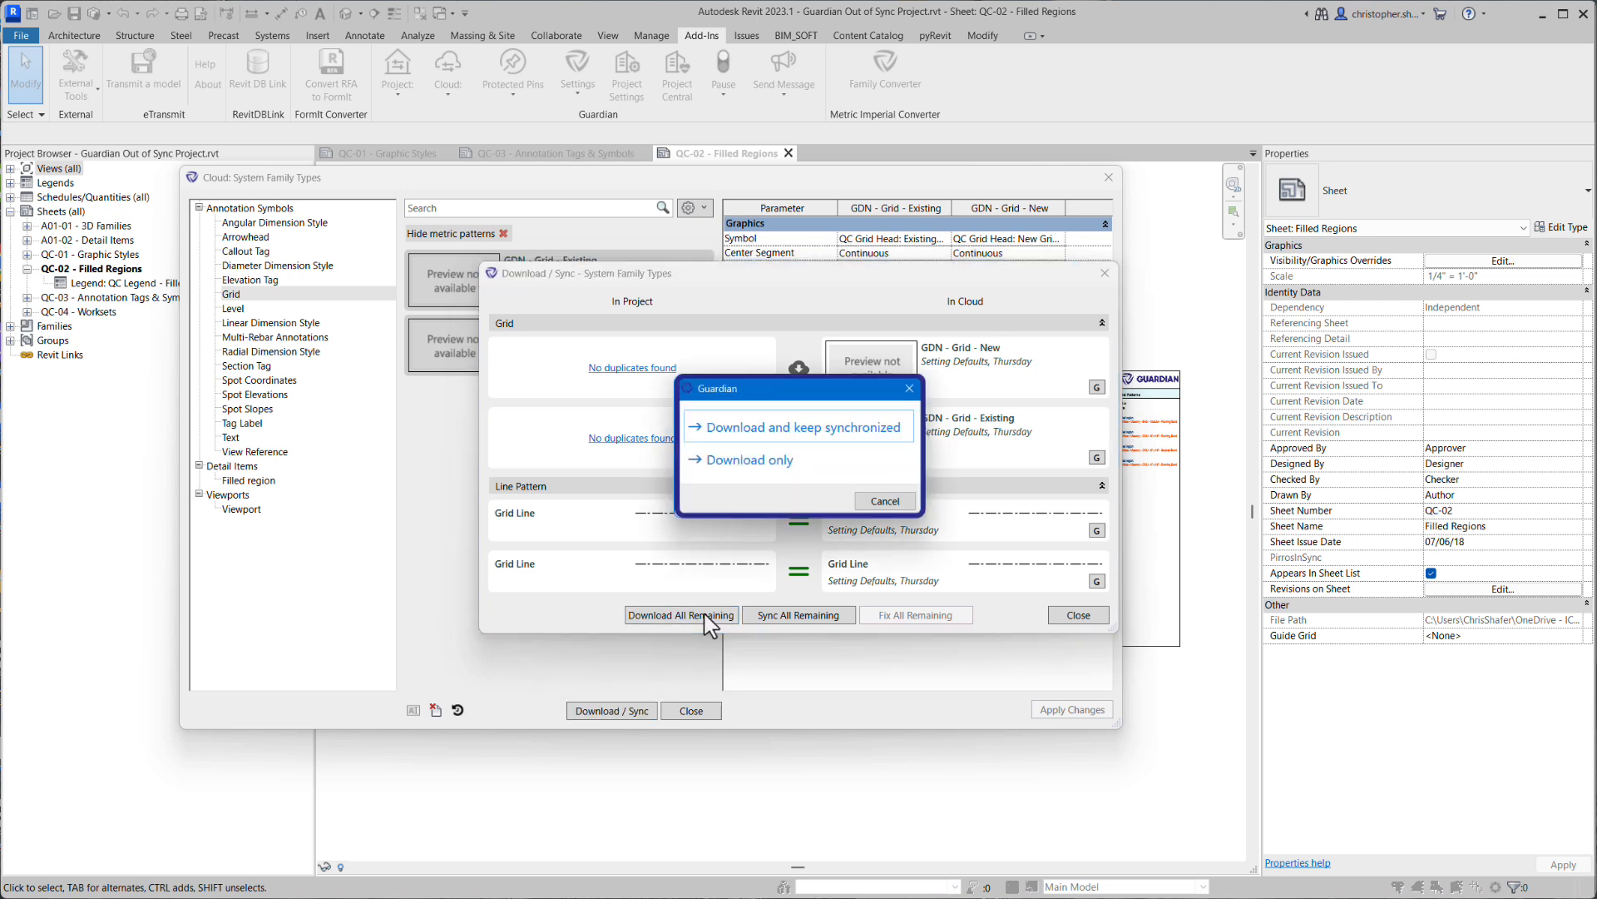
click(820, 431)
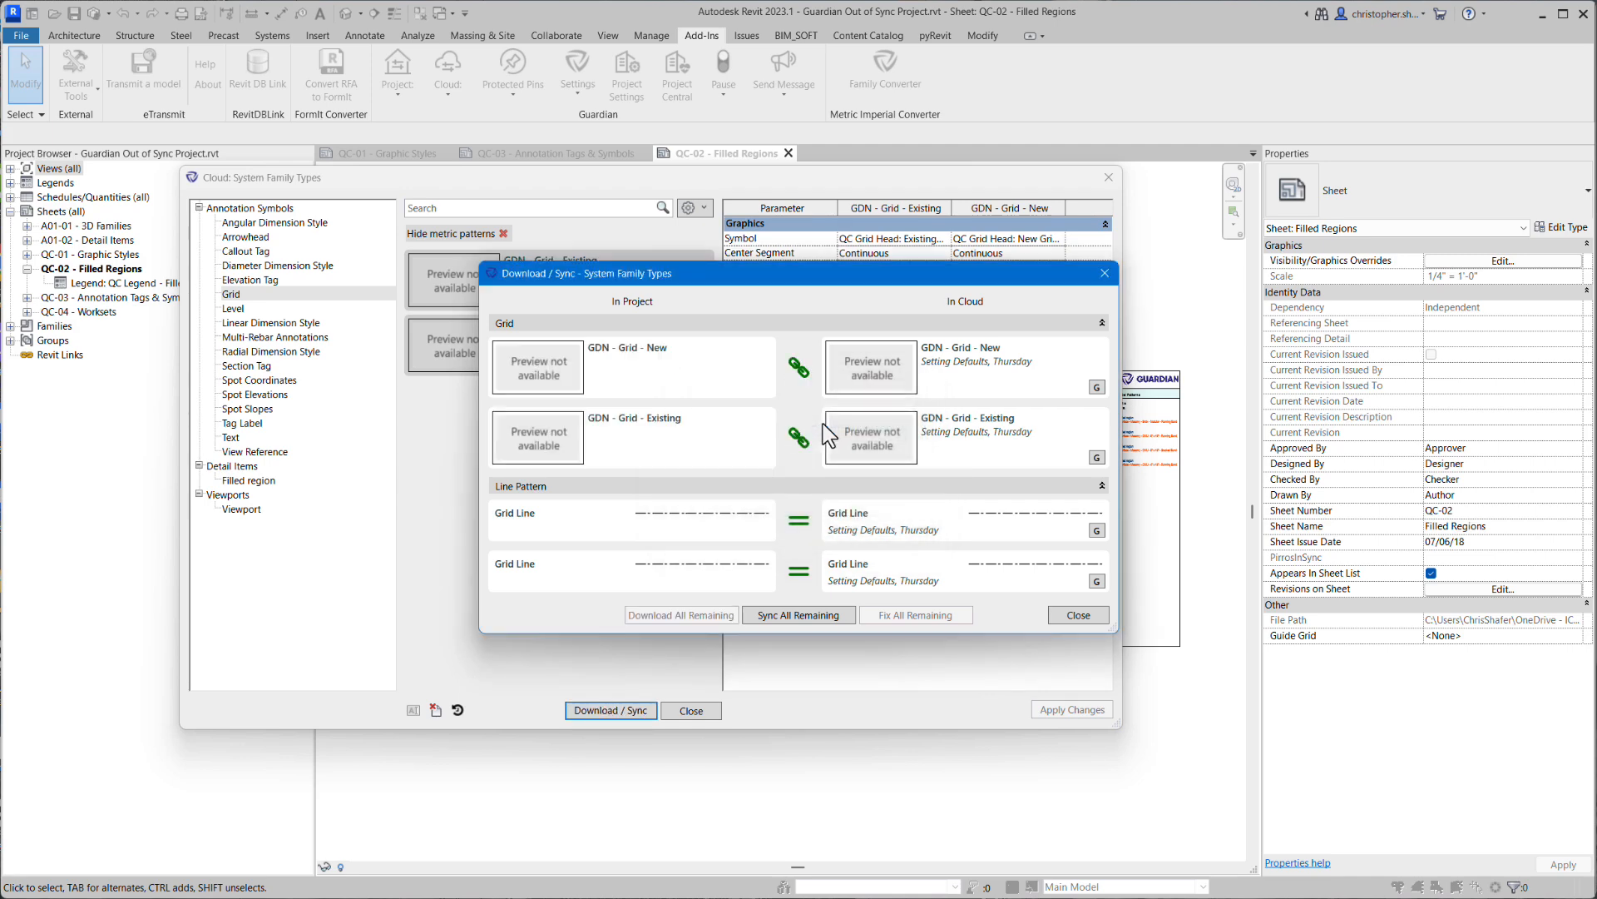
click(1078, 615)
click(706, 712)
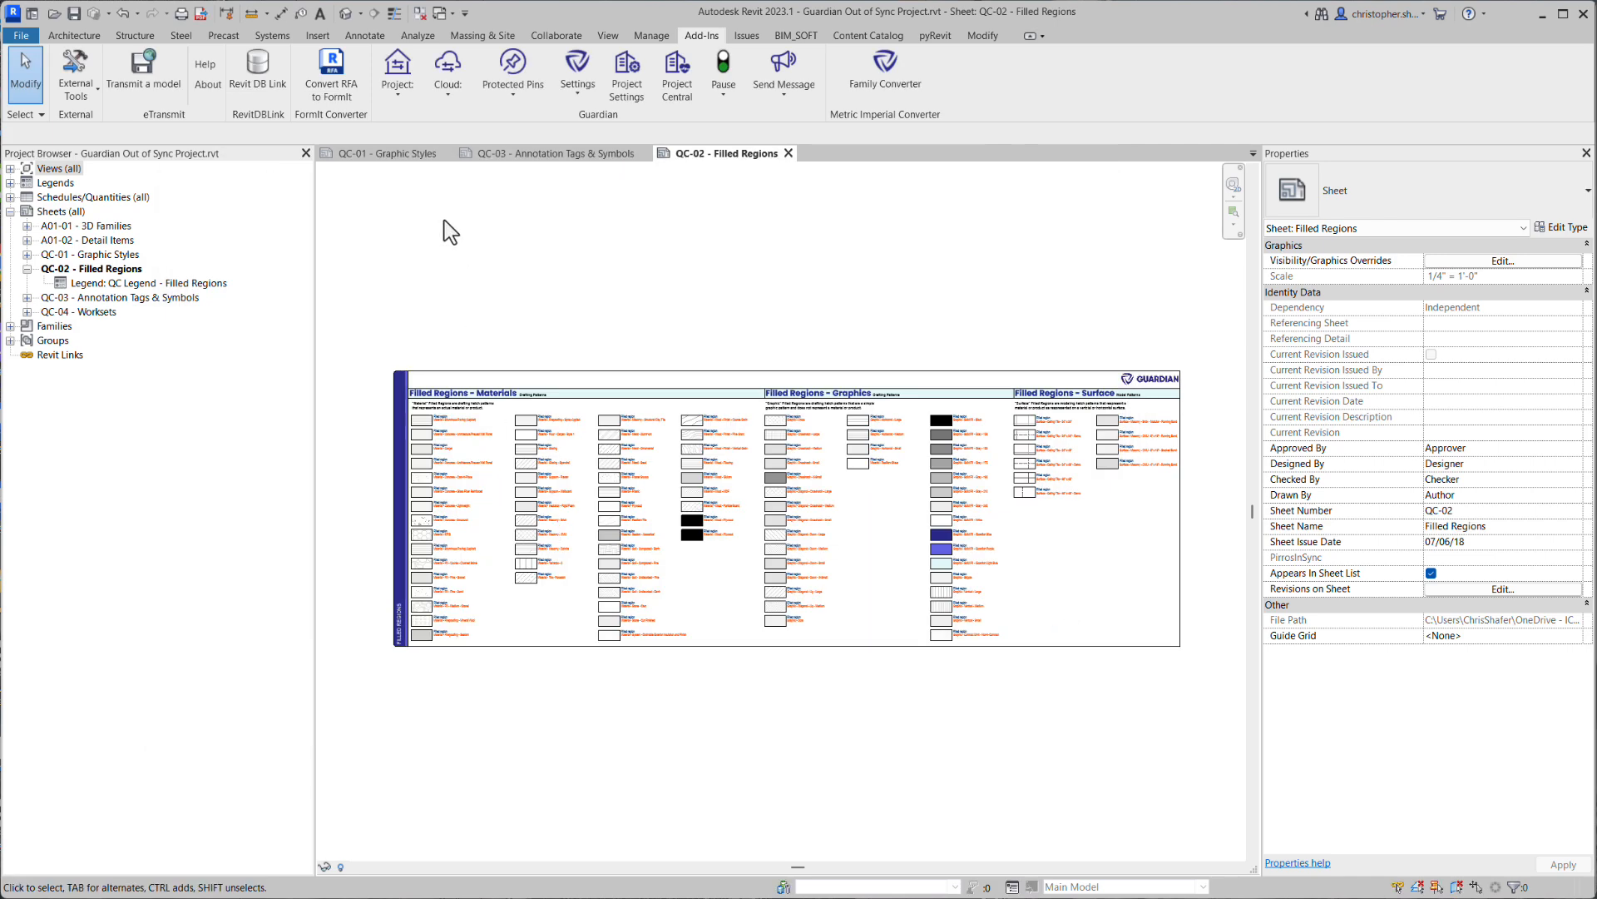
In the project's Grid system family types, map OLD STND Grid - Existing to merge into GDN - Grid - Existing
click(401, 83)
click(407, 122)
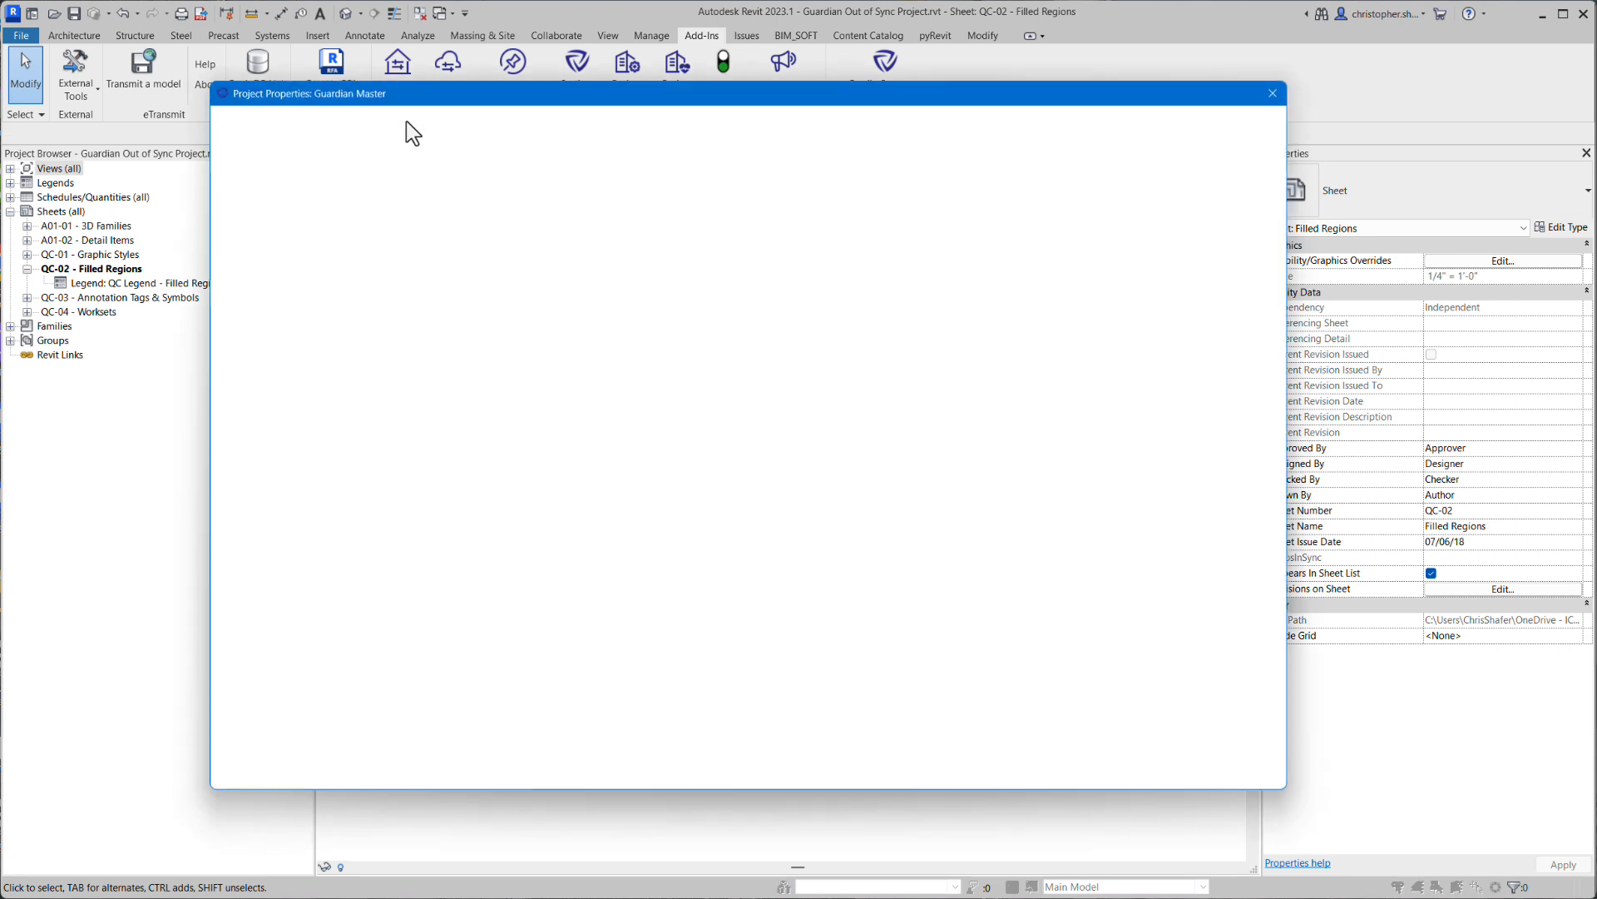
click(892, 162)
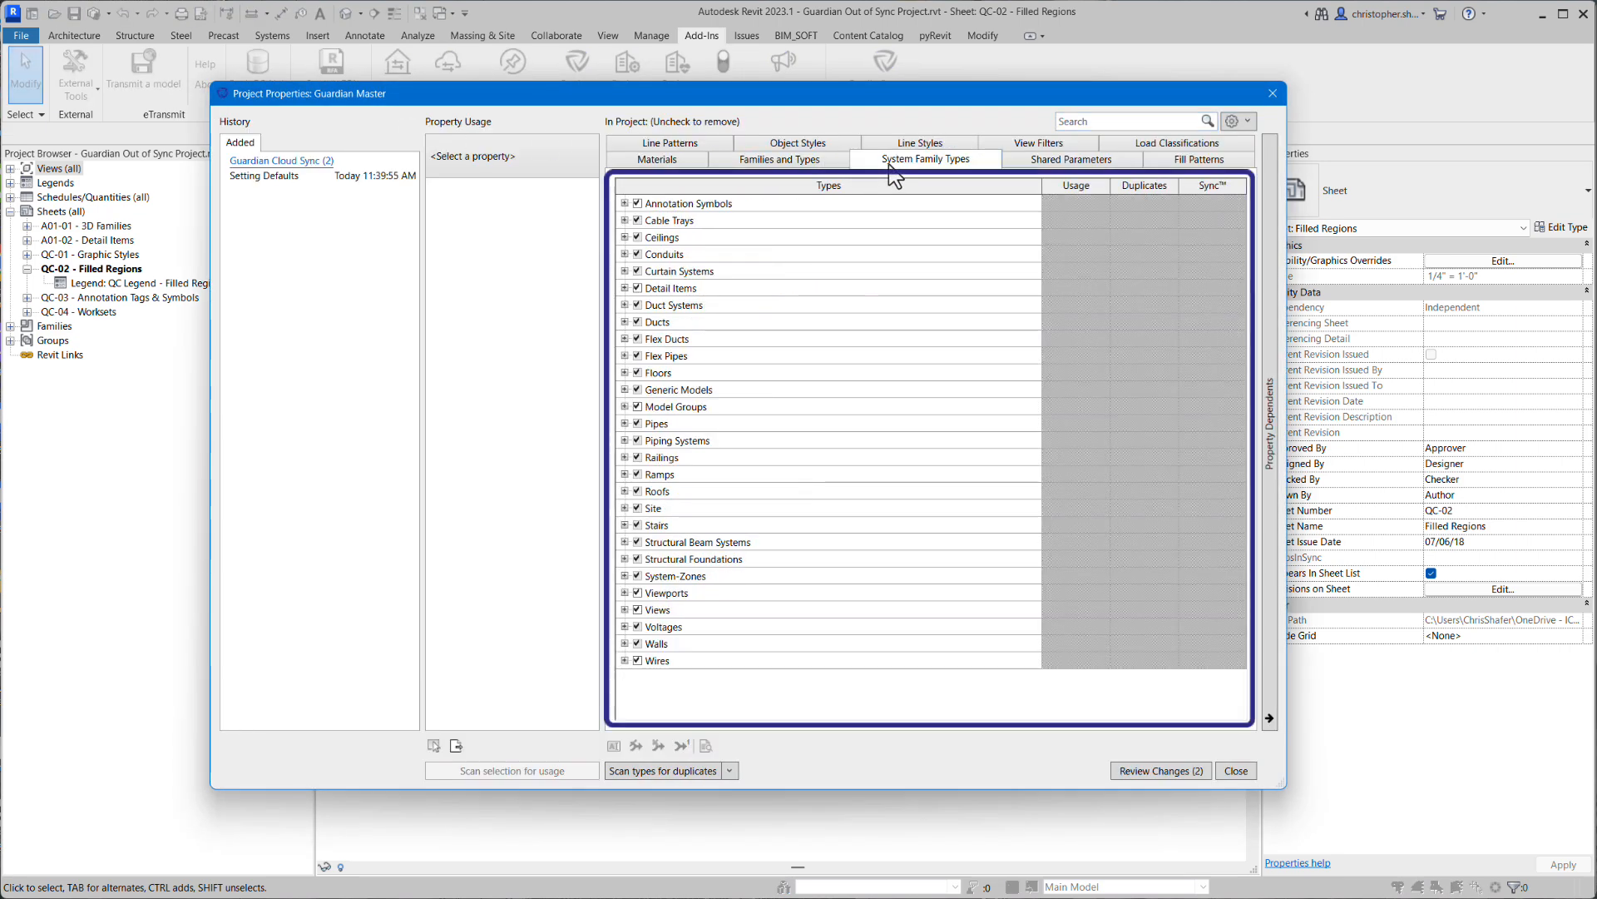
click(624, 203)
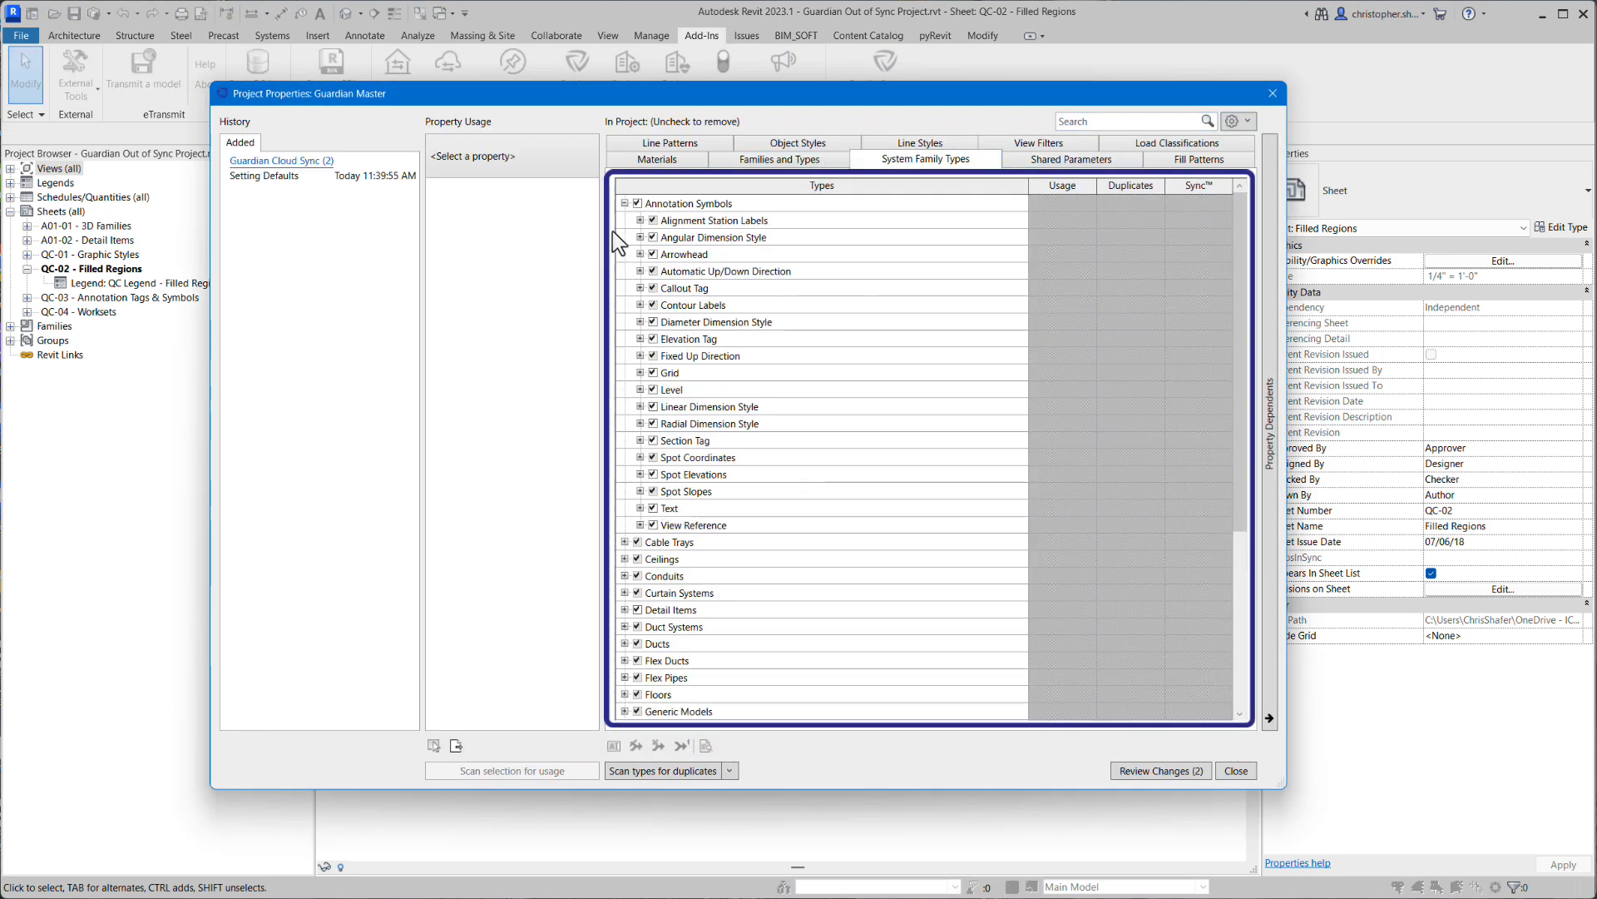
click(640, 373)
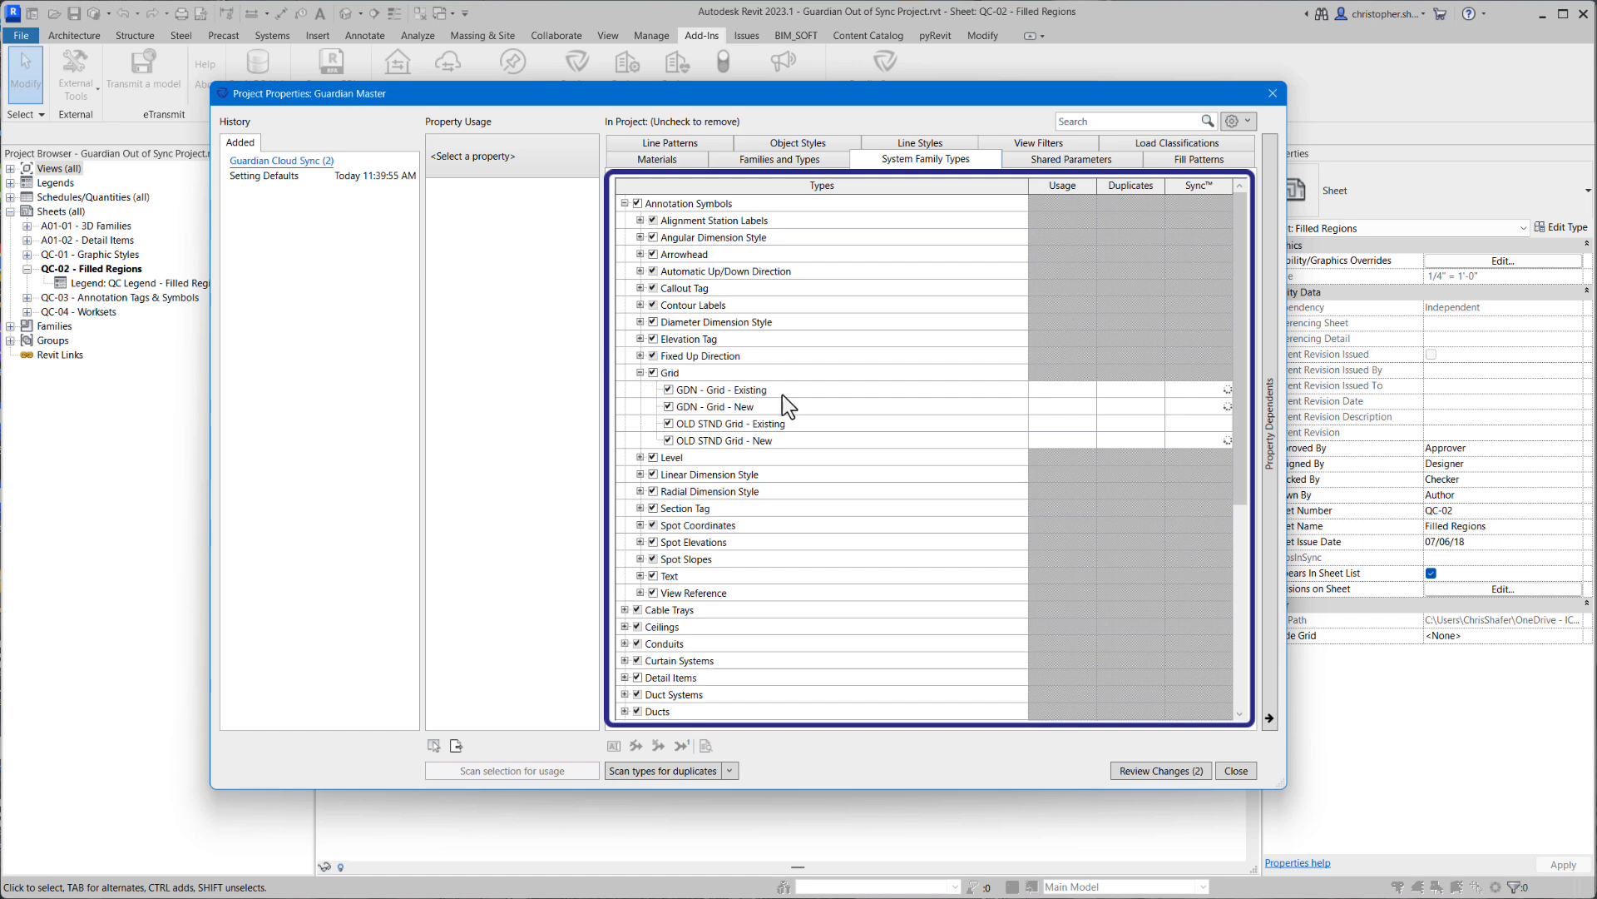
click(737, 425)
click(636, 746)
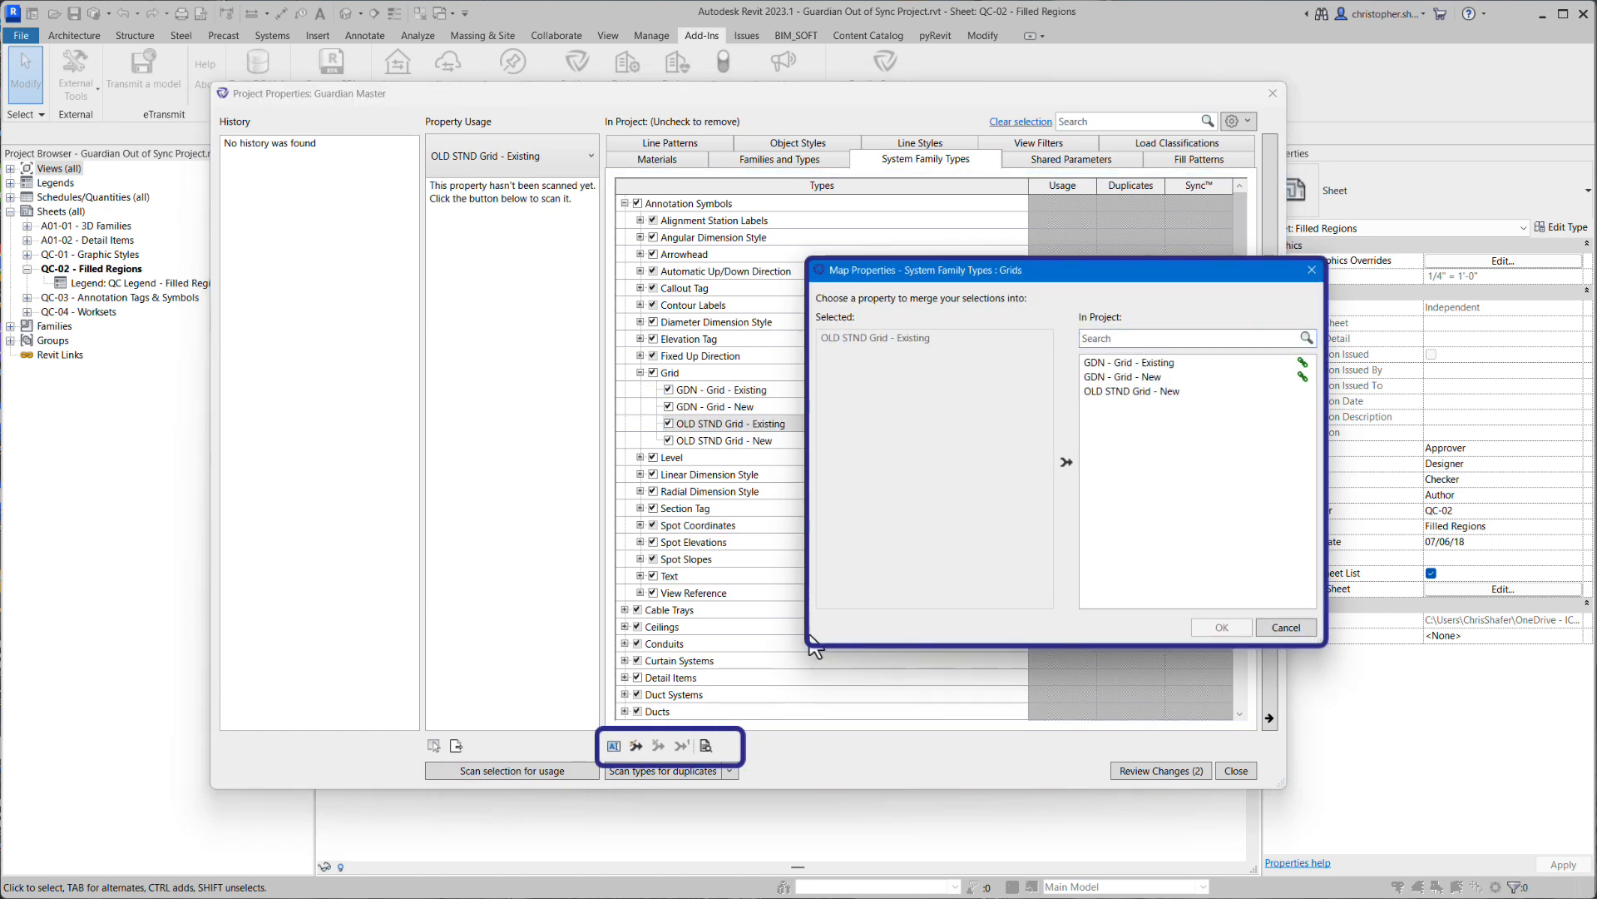
click(1120, 360)
click(1221, 625)
Map the OLD STND Grid - New type to merge into GDN - Grid - New
click(749, 441)
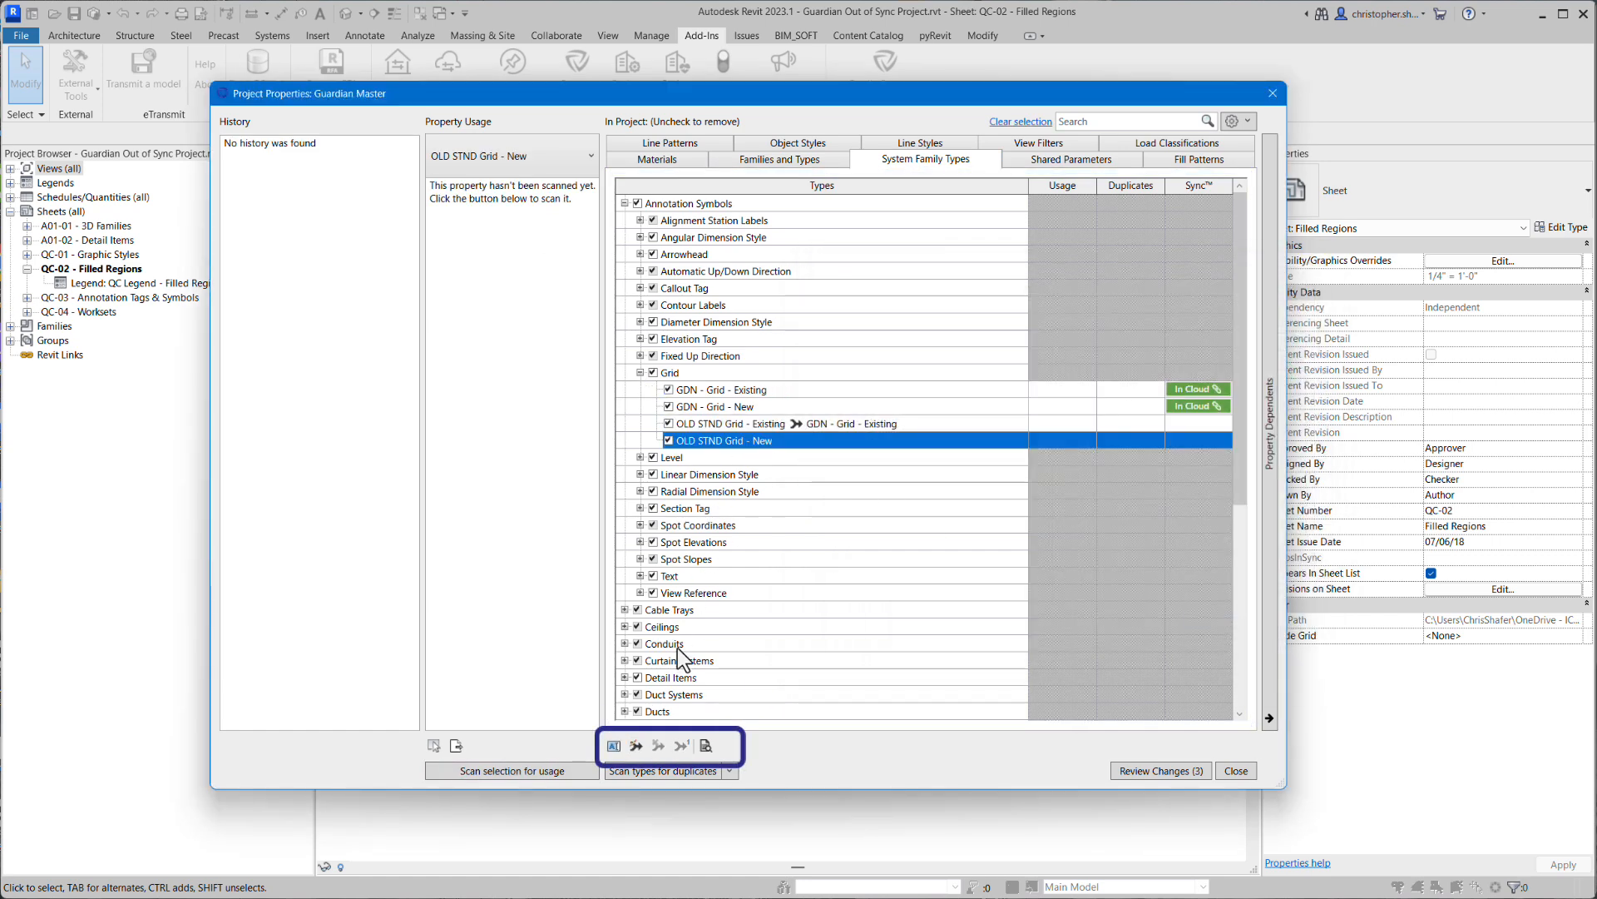
click(636, 746)
click(1119, 376)
click(1213, 629)
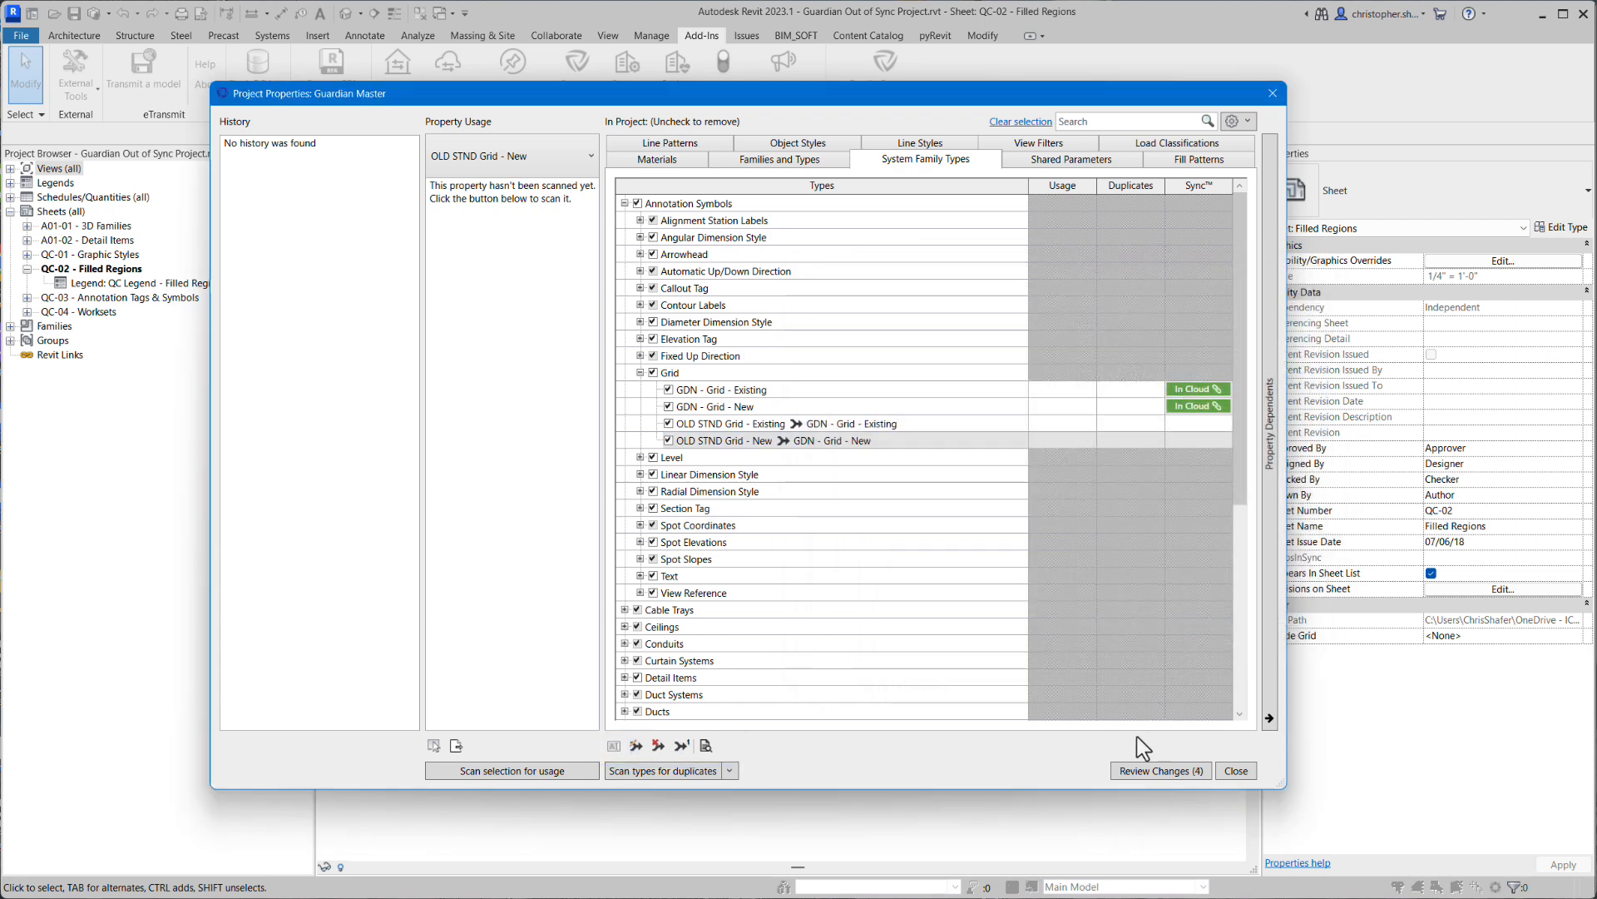
Review and process the pending property merges, and close the project properties
click(1156, 770)
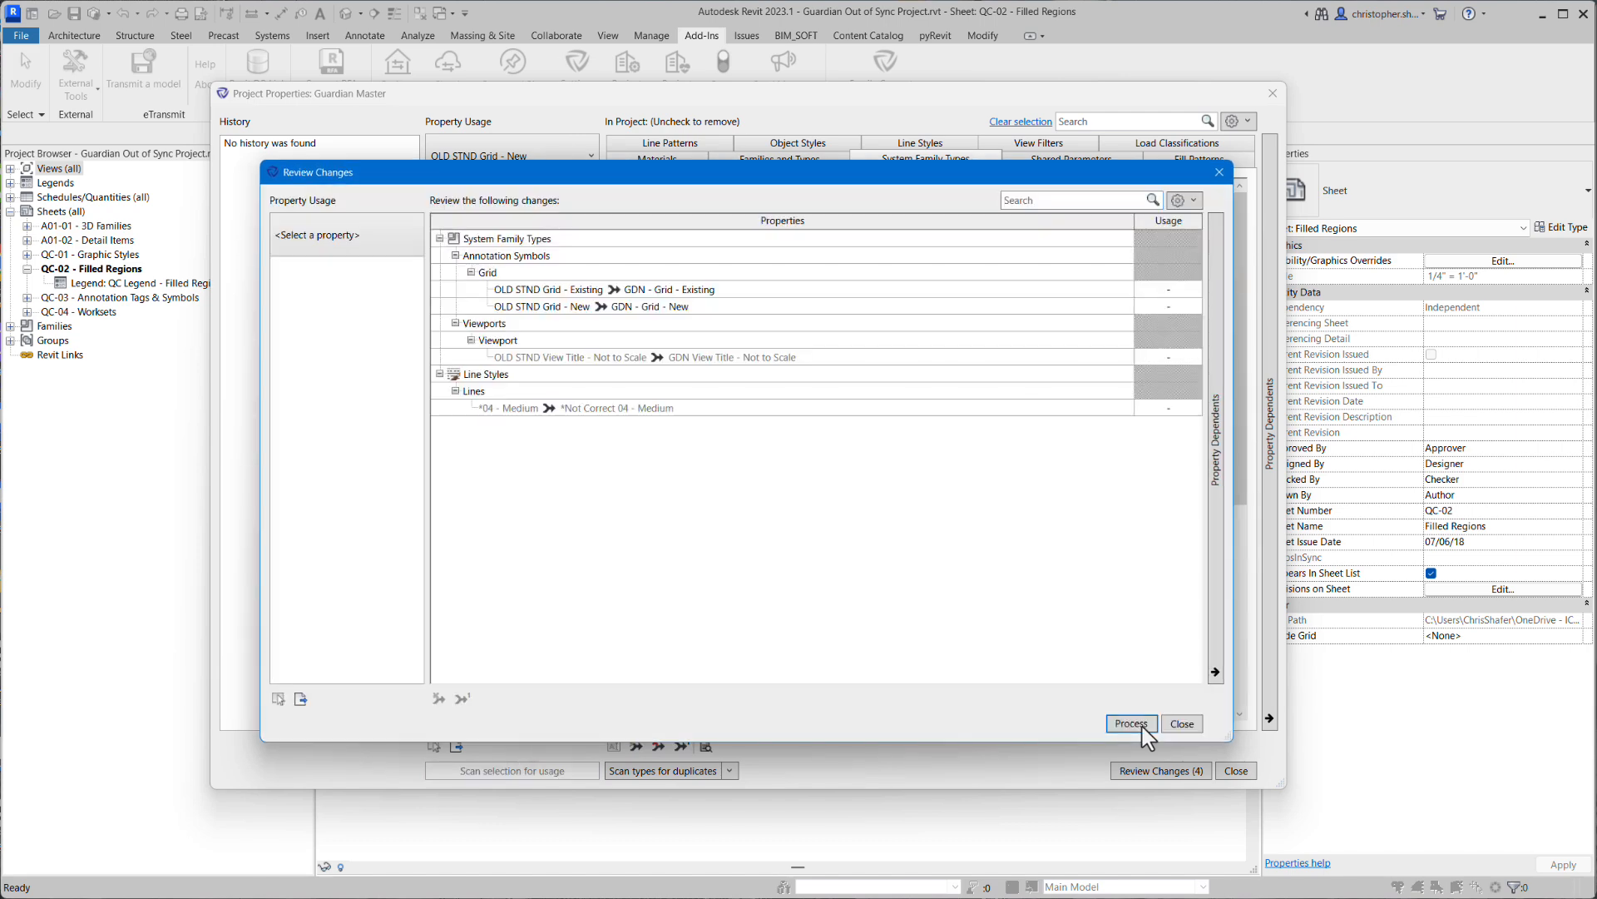
click(1131, 723)
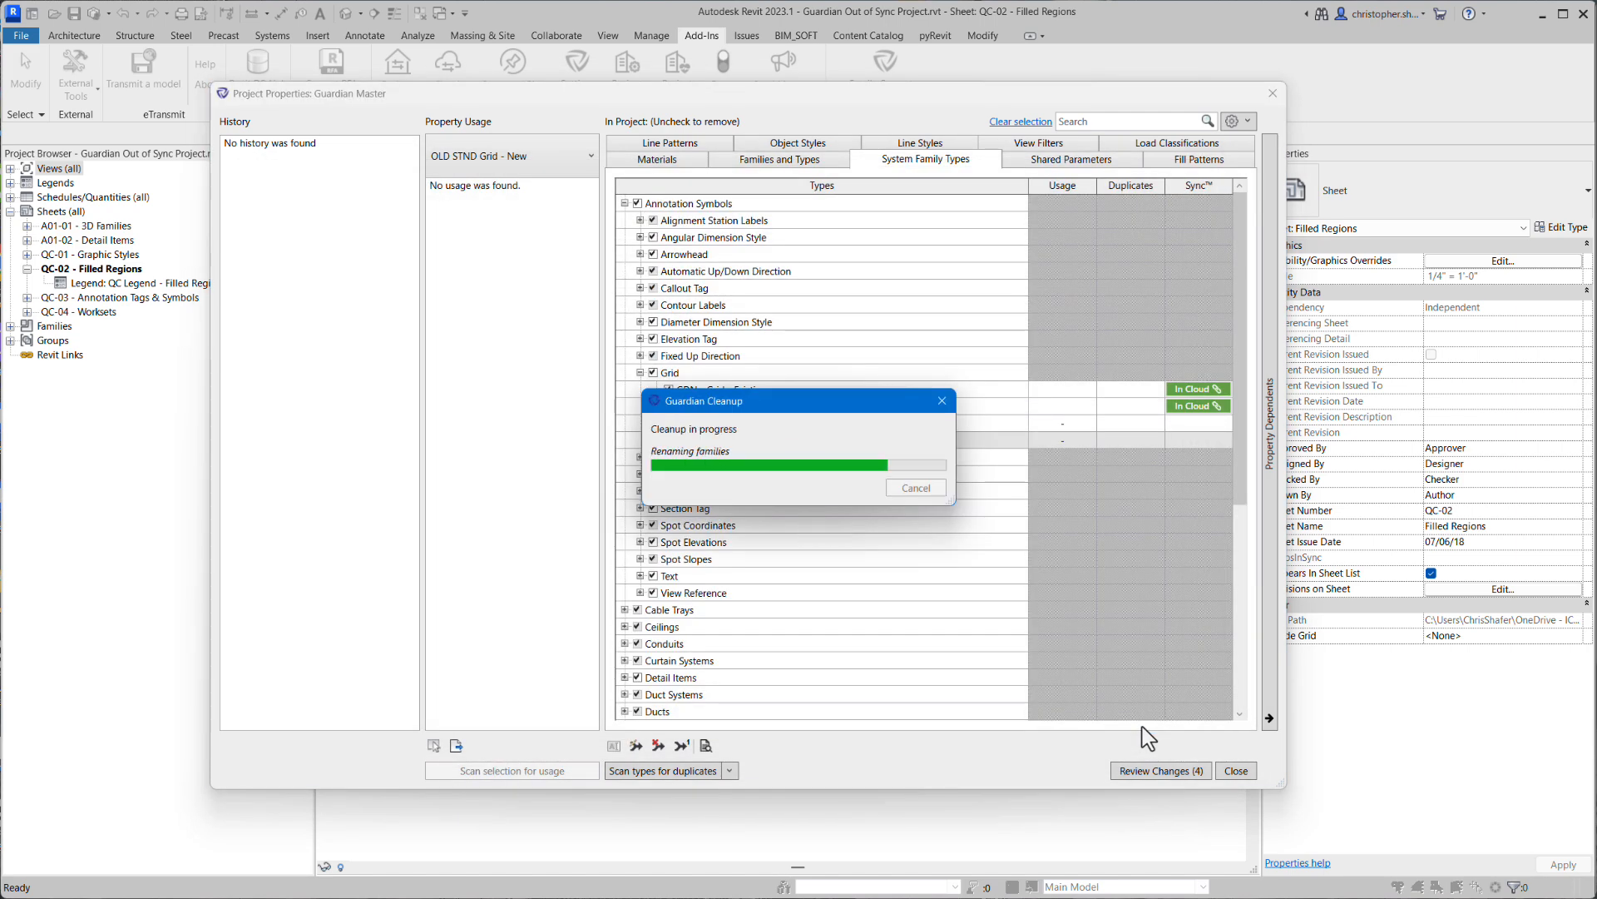
click(1237, 771)
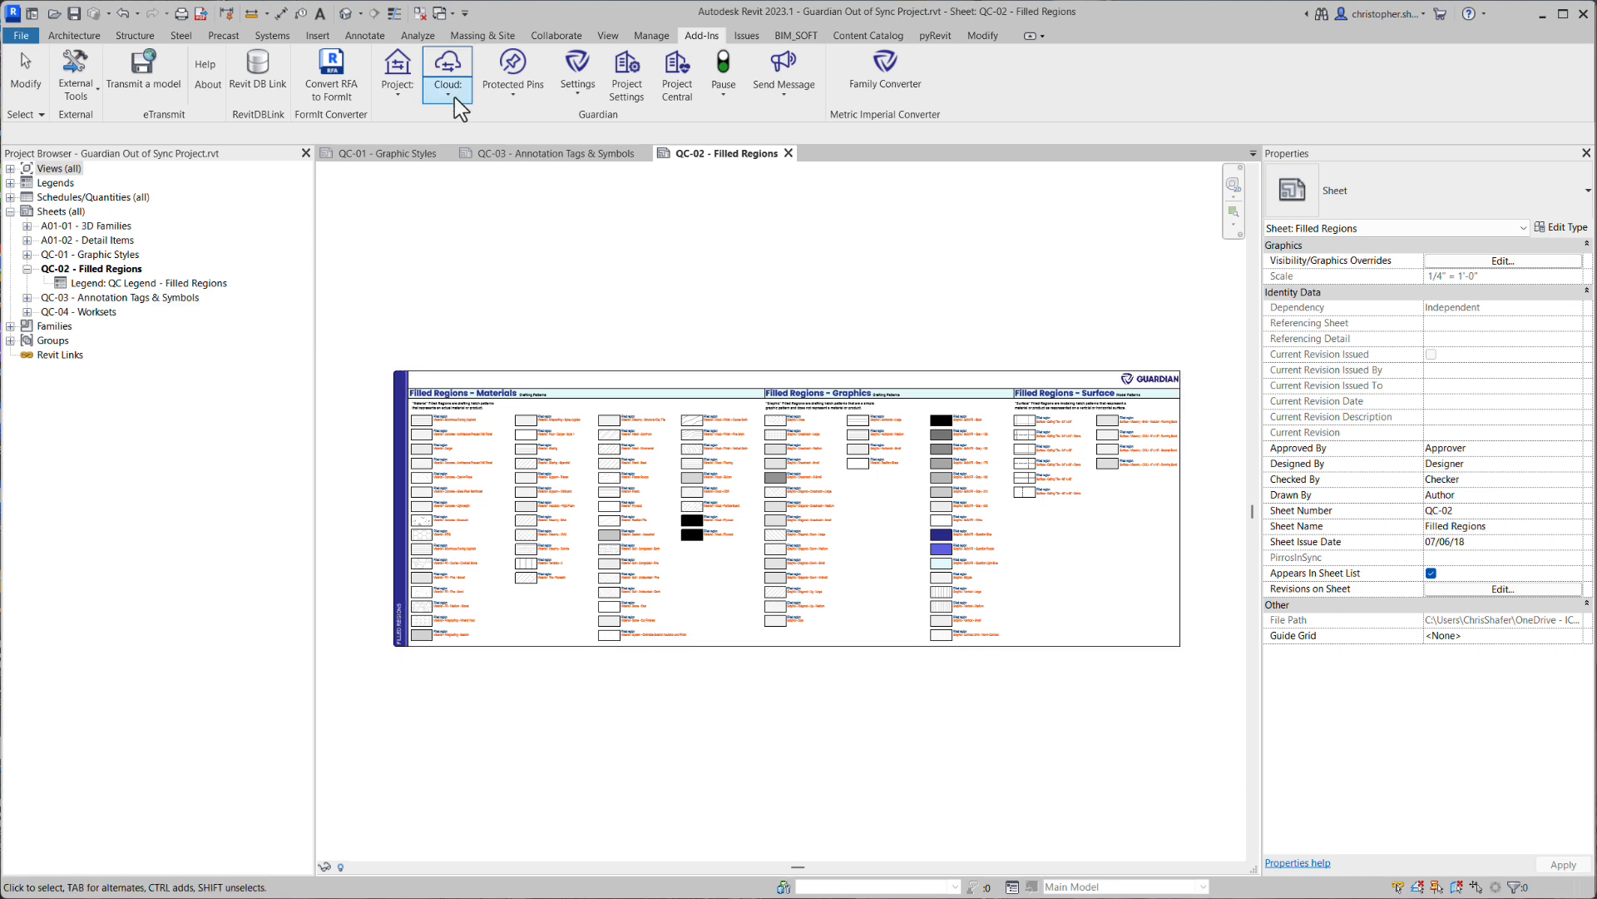
Examine the Grid types under Annotation Symbols in the cloud properties' system family types
click(447, 83)
click(462, 121)
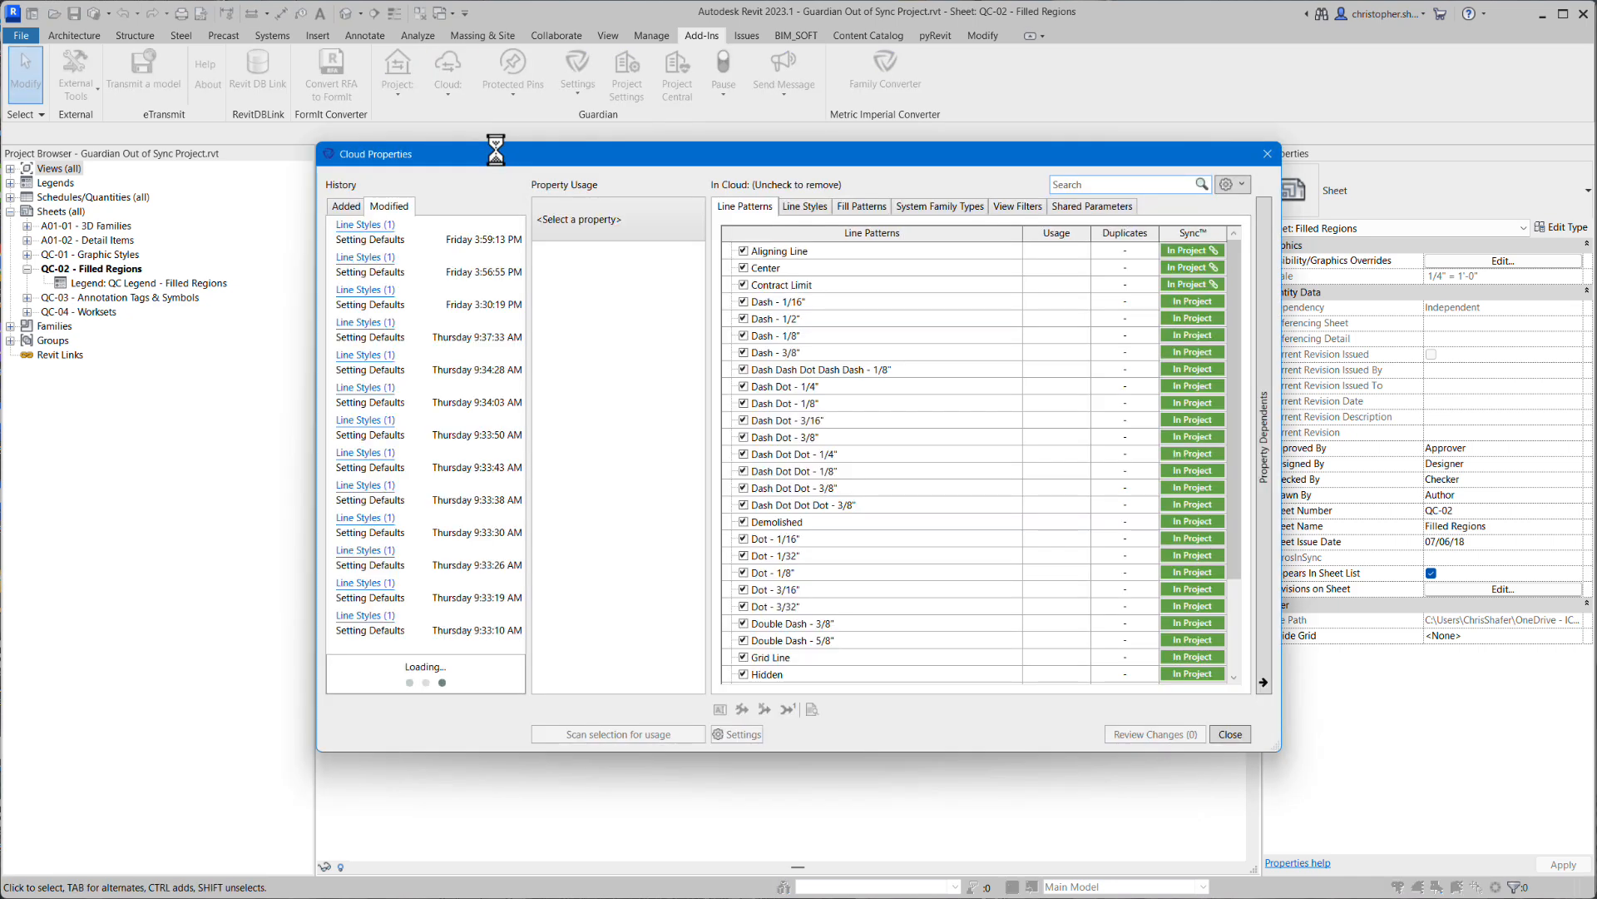
click(927, 205)
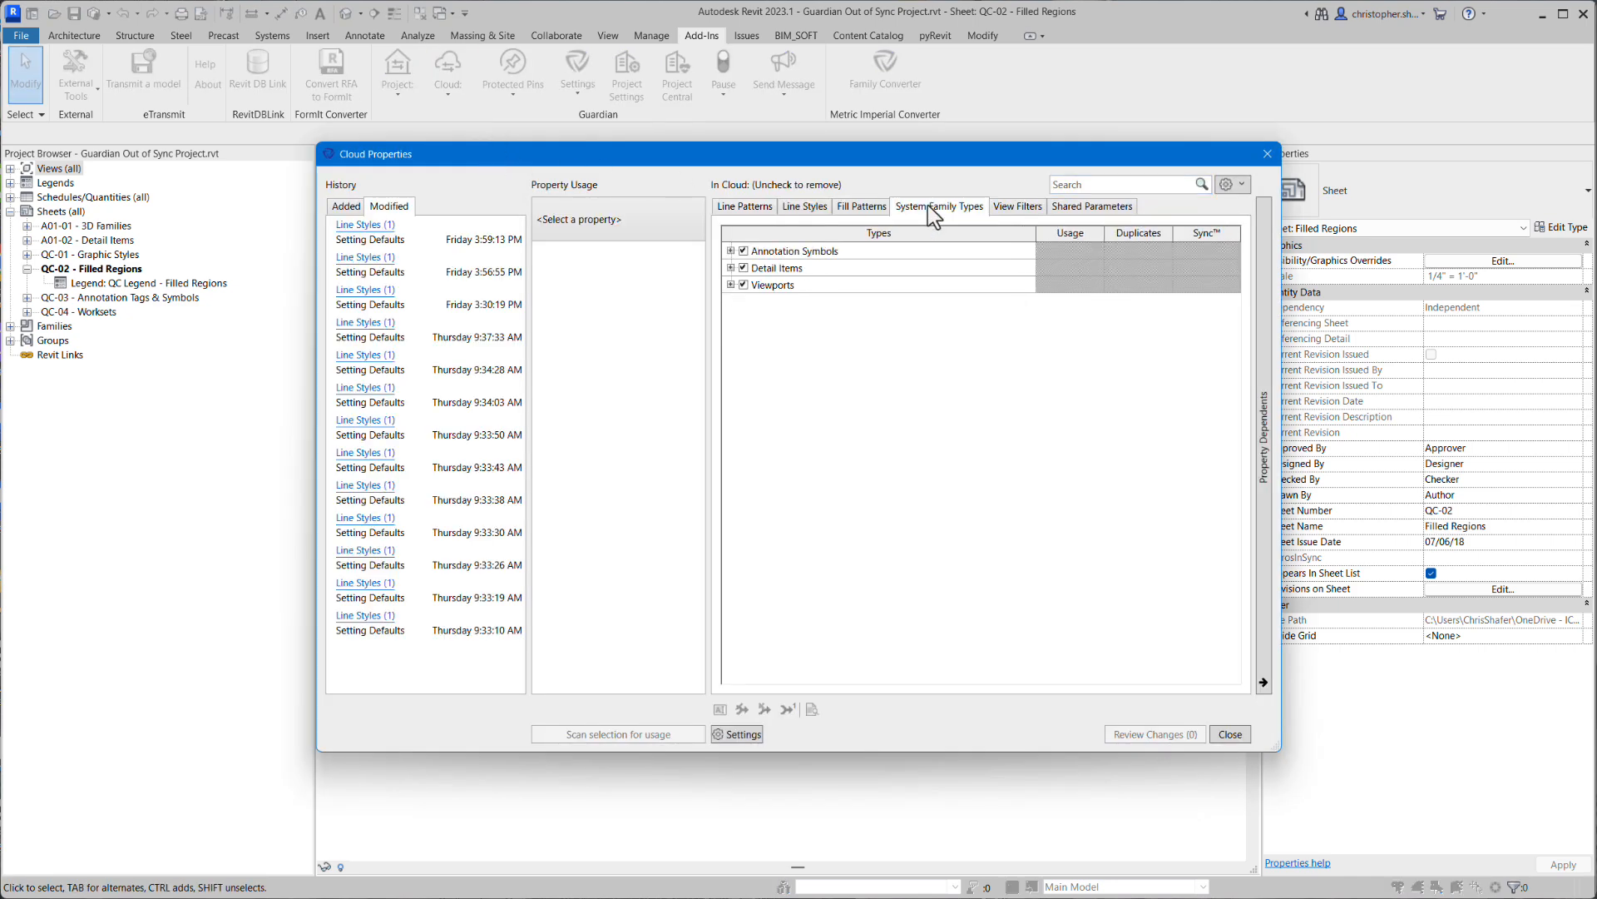
click(730, 251)
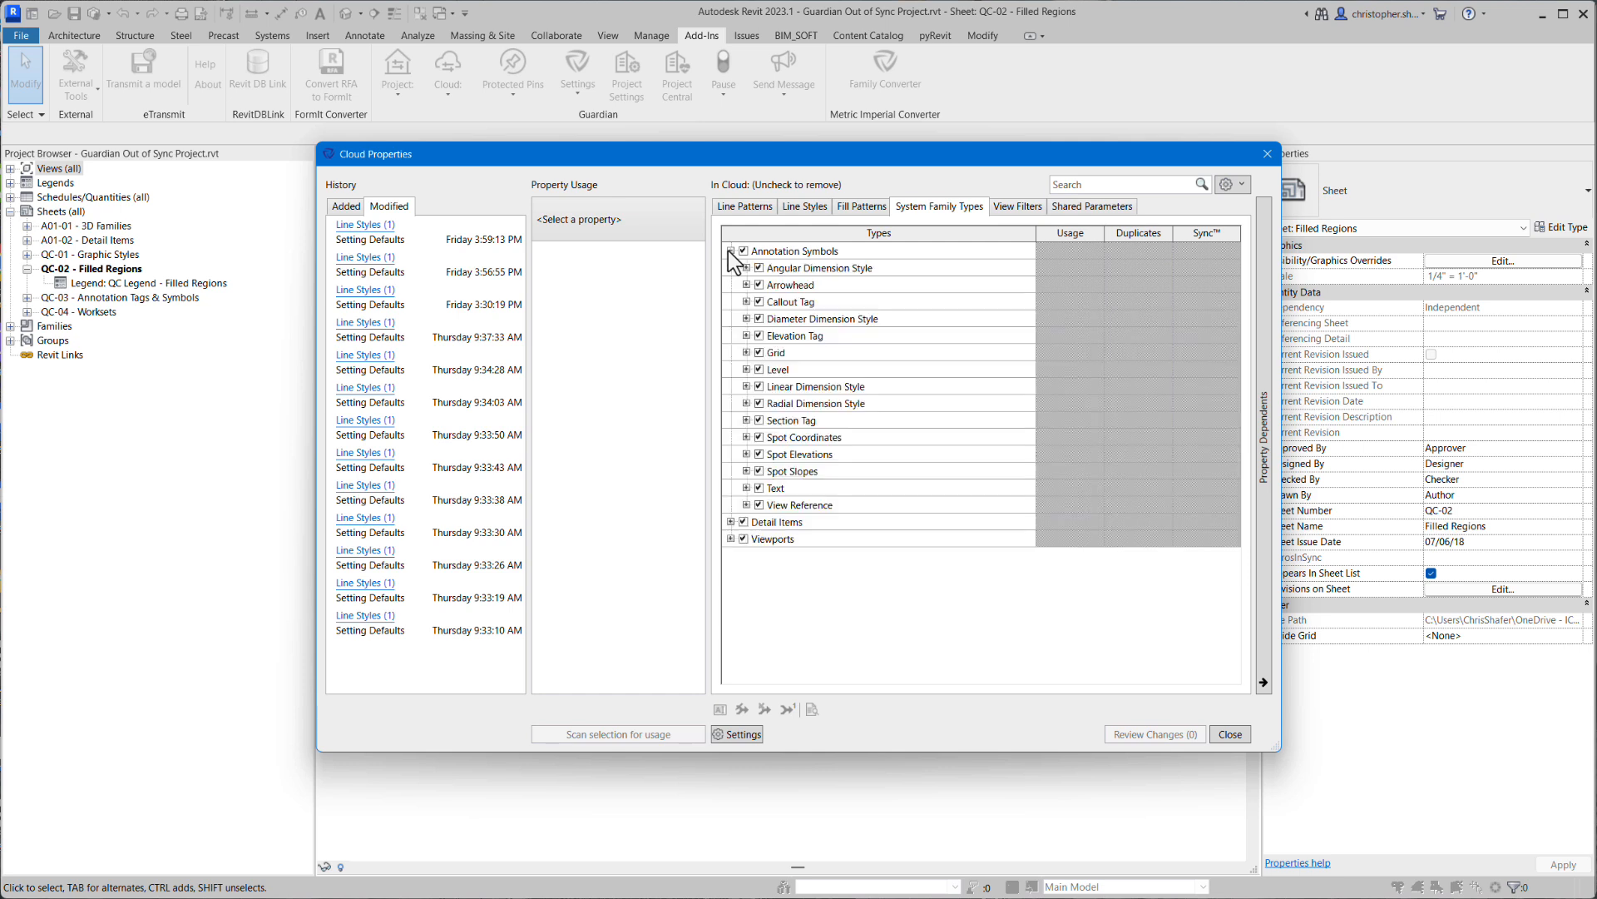
click(748, 352)
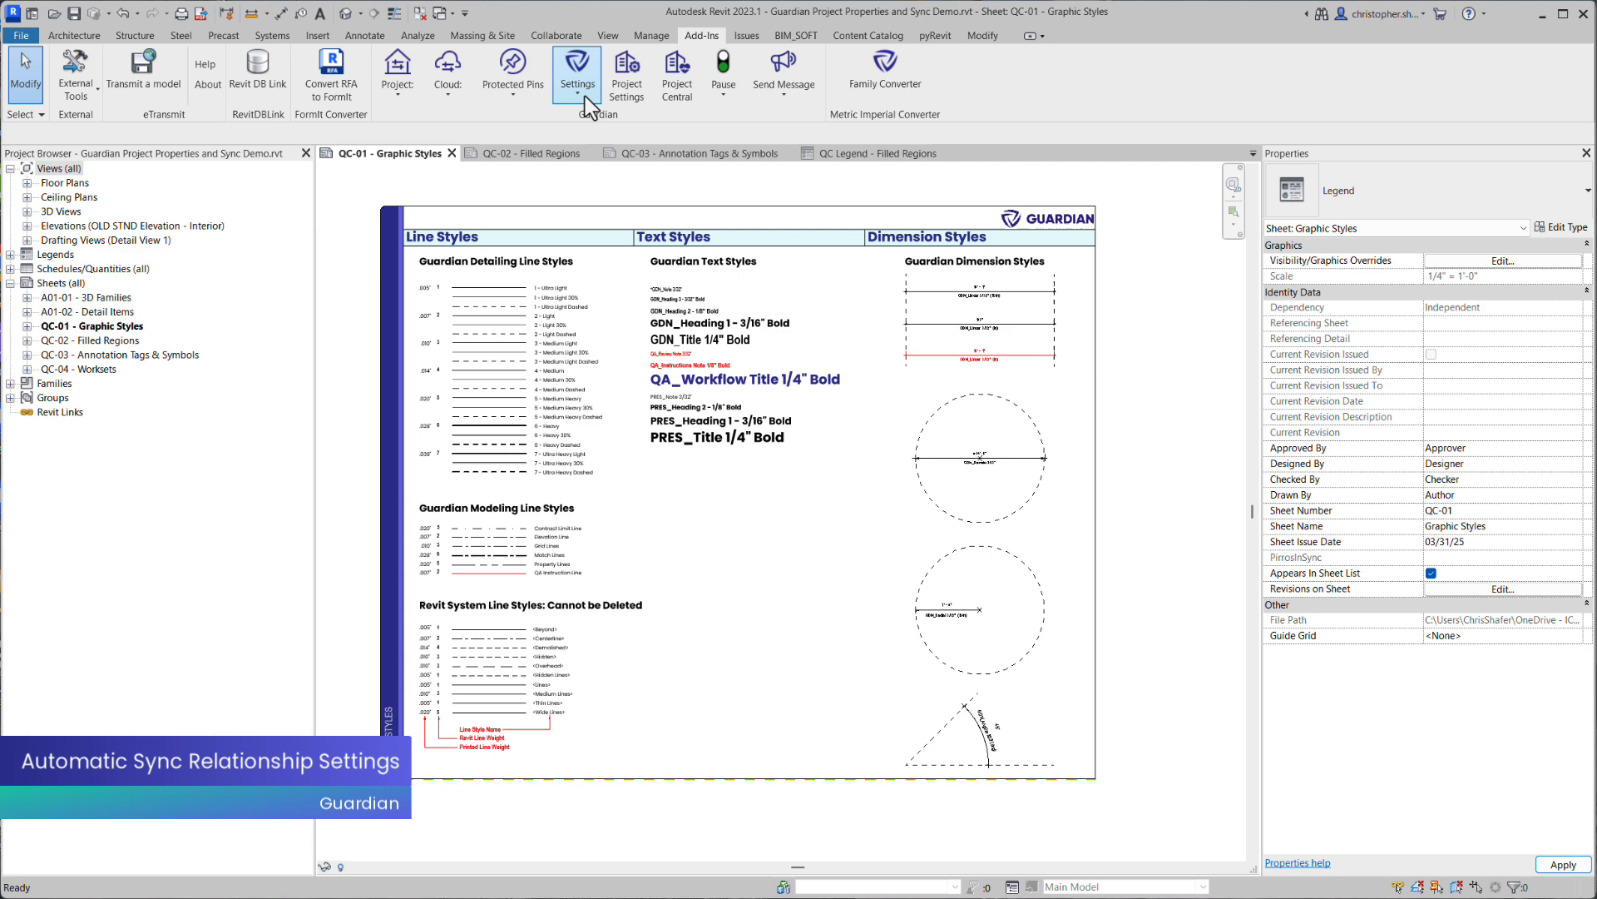
In the Company Default project configuration, enable automatic sync relationships for properties with the same name and contents in the cloud
click(591, 107)
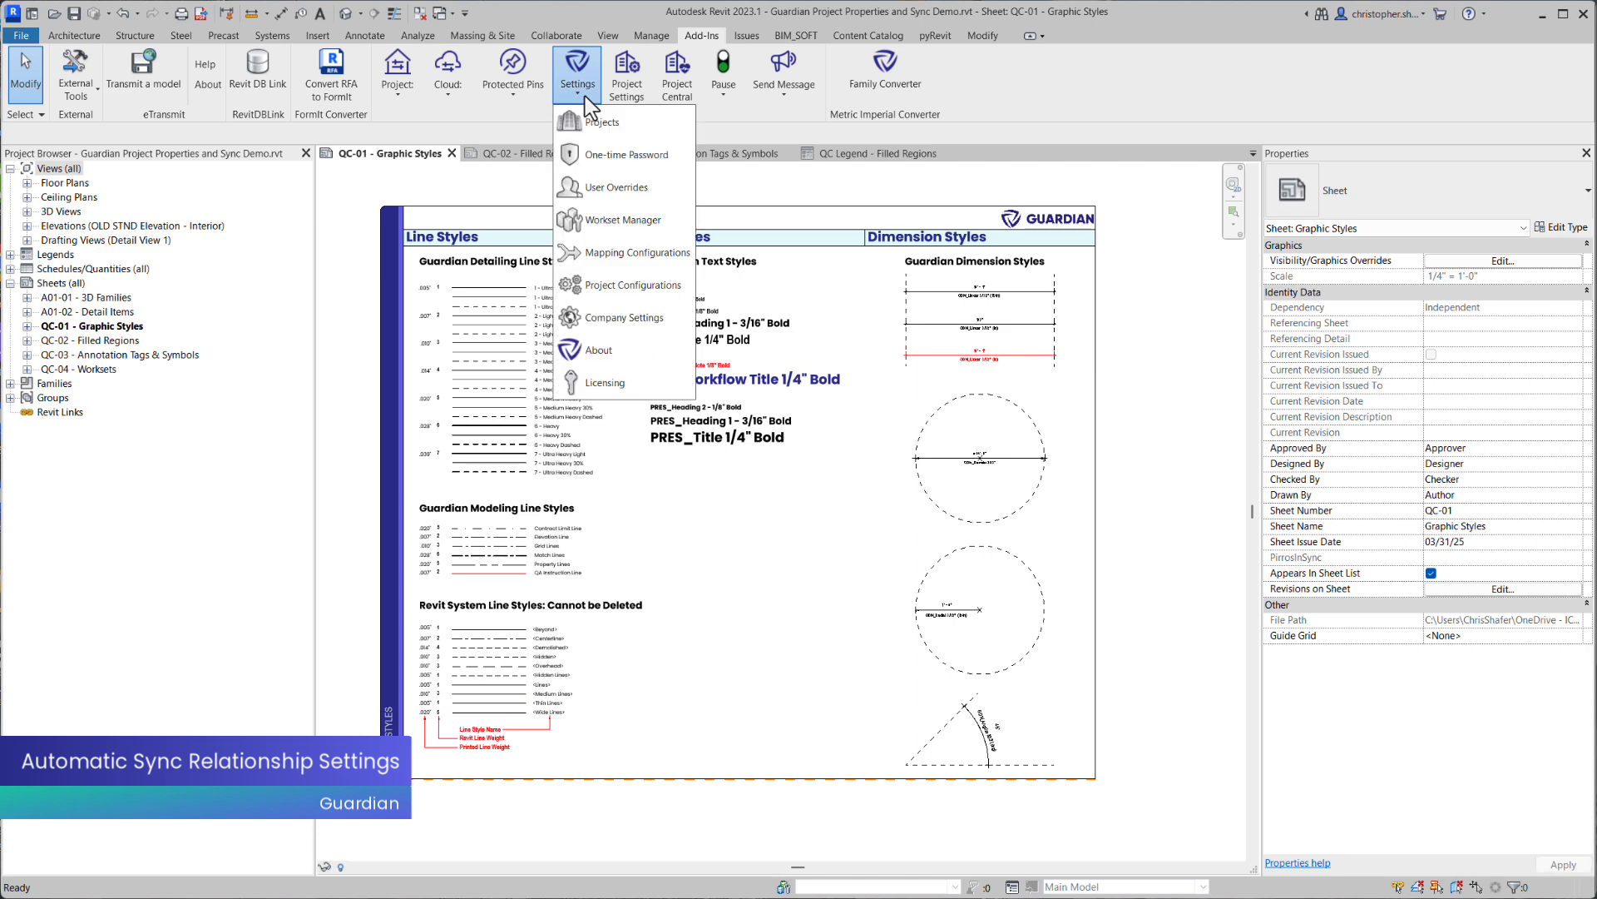
click(611, 277)
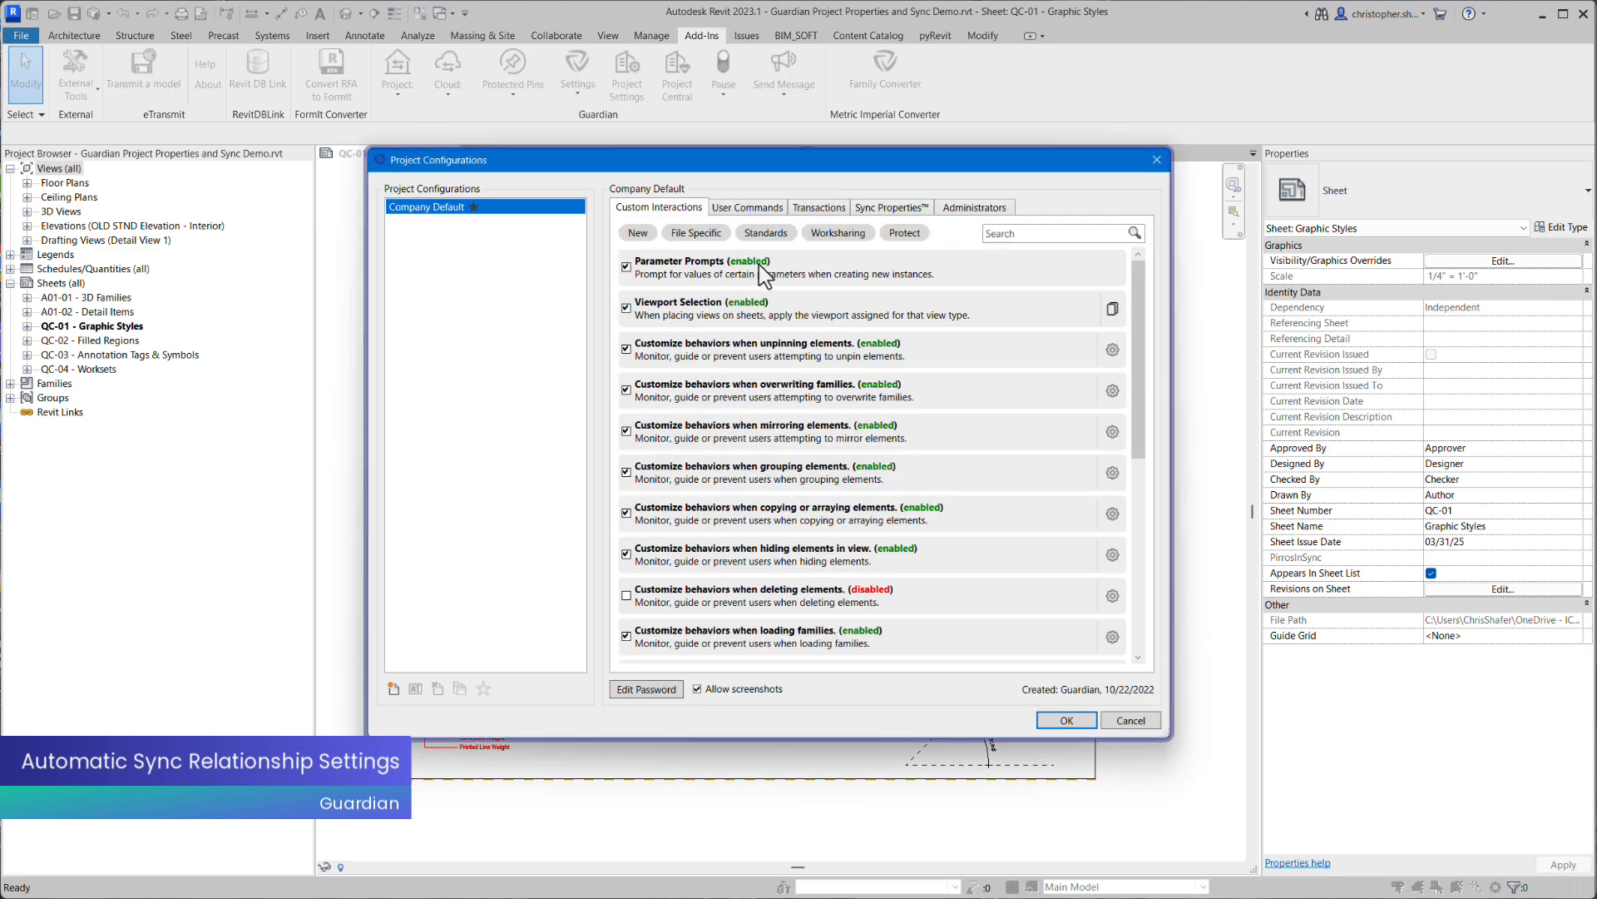
click(905, 218)
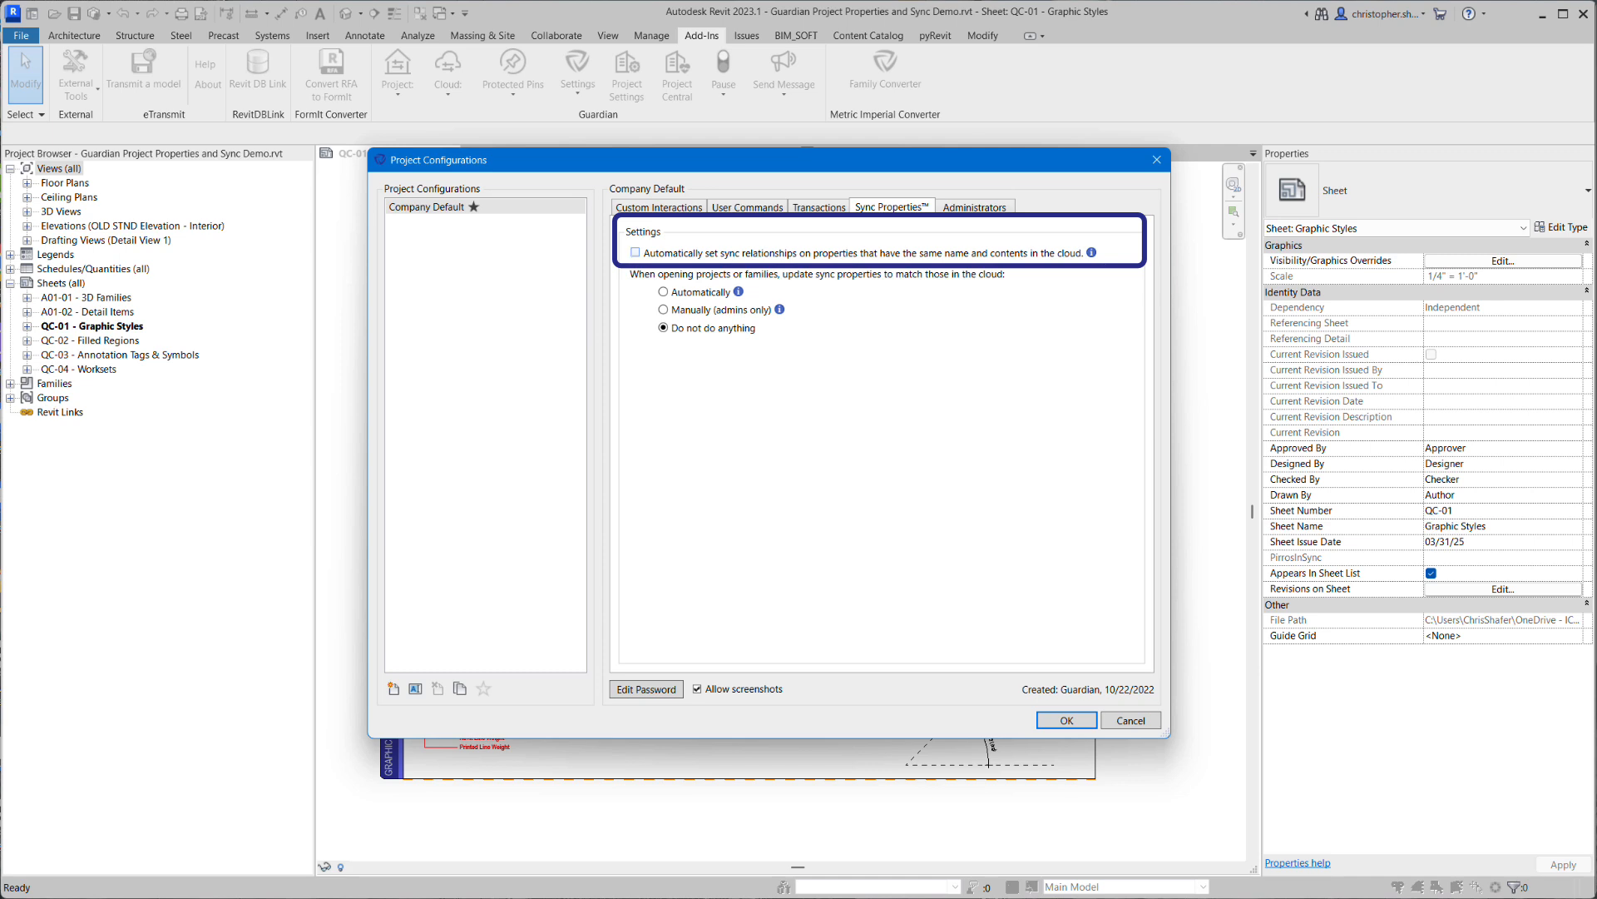
click(635, 252)
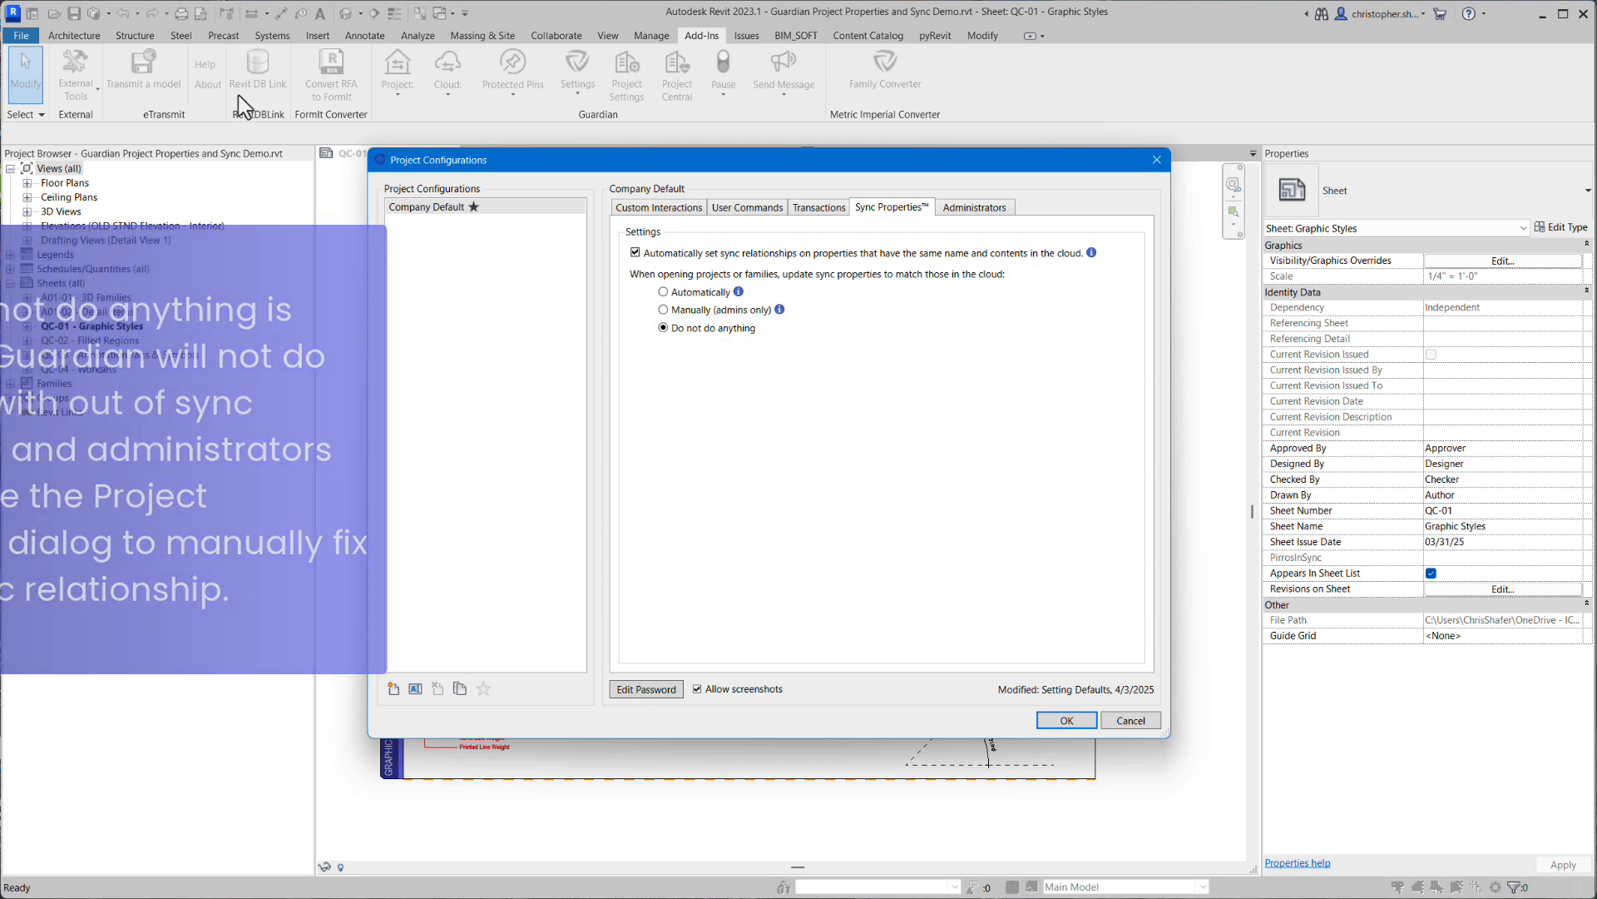
click(408, 318)
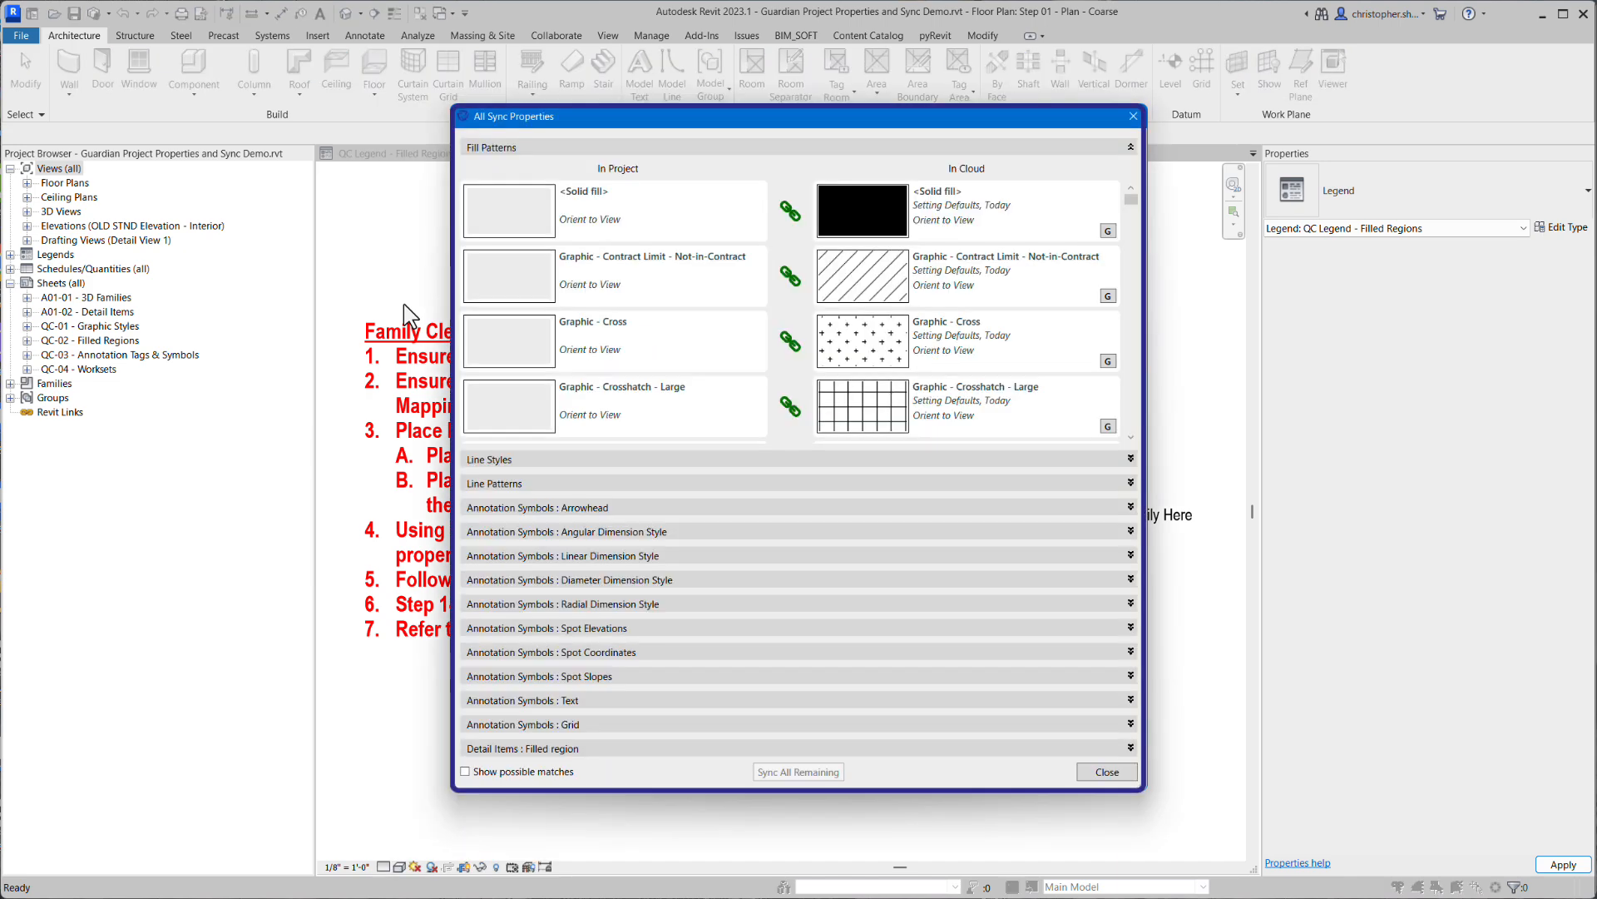
Fix the sync relationship of the GDN_Angular 3/32" angular dimension style, editing the project version to match the cloud
click(1131, 531)
click(799, 307)
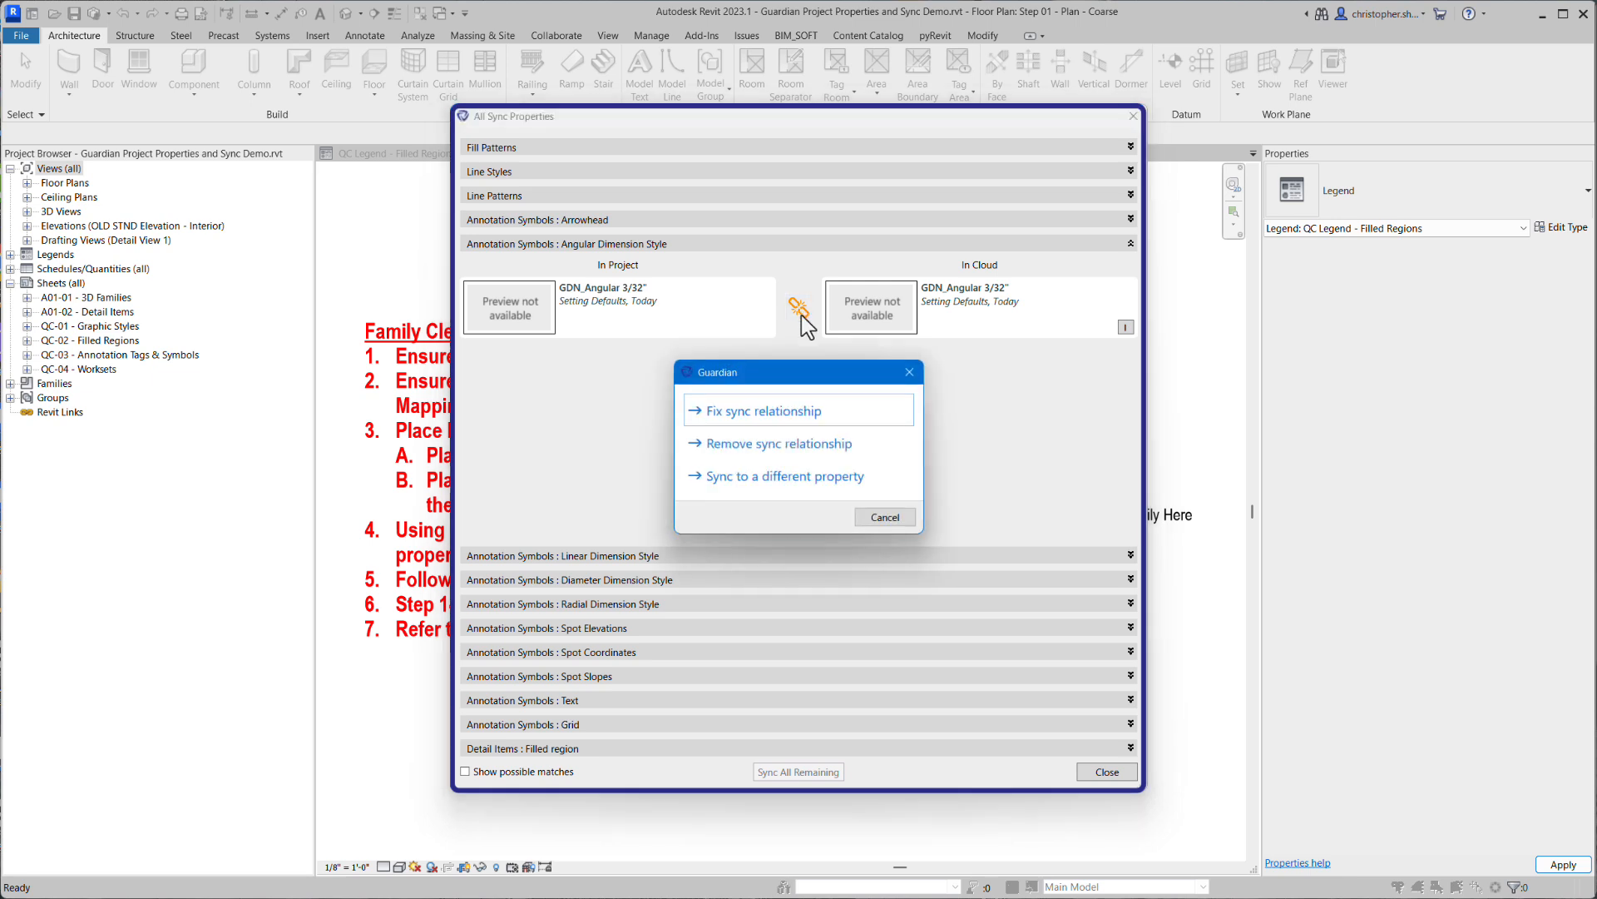
click(797, 413)
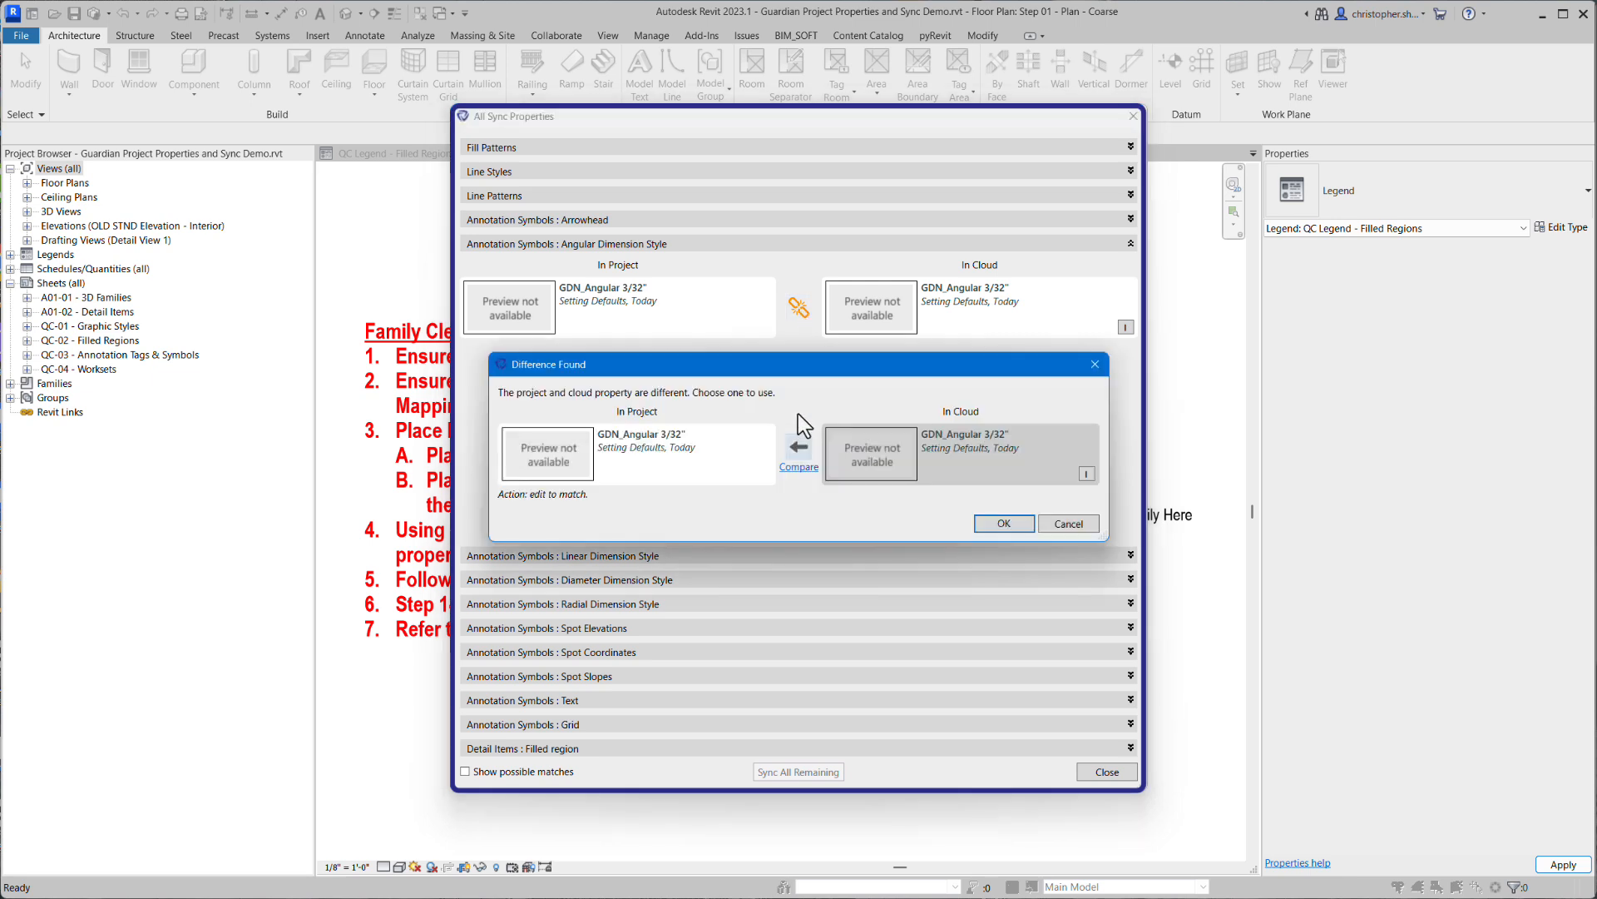
click(799, 447)
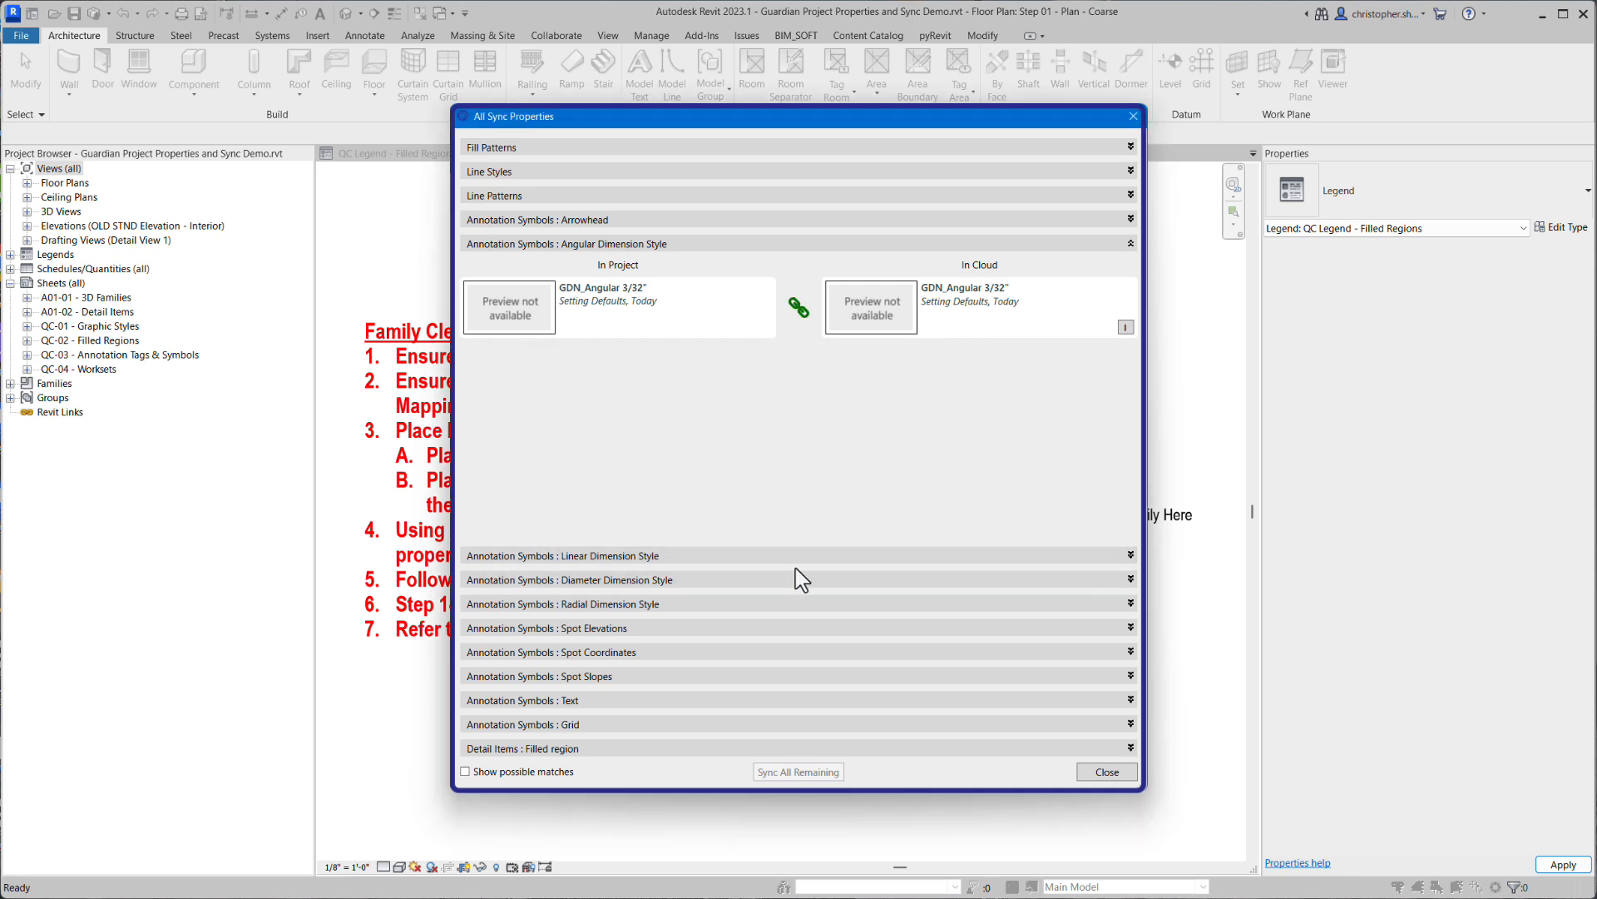
Show possible matches and check the dimension, spot, text, grid and filled region categories for broken sync relationships
click(465, 772)
click(1131, 243)
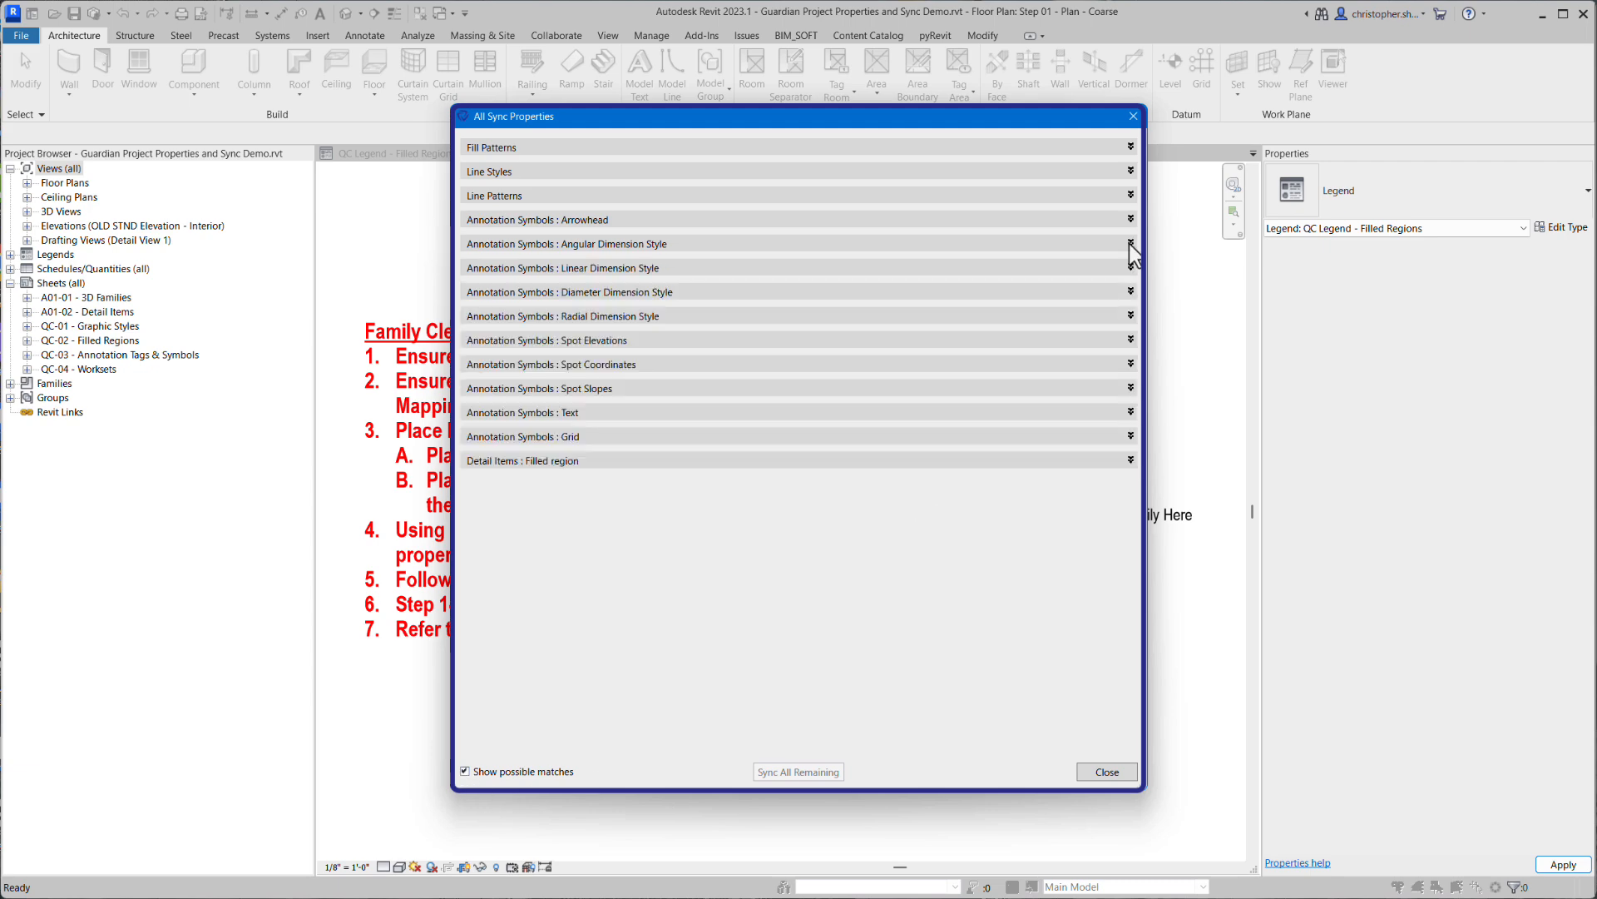
click(1130, 267)
click(1130, 267)
click(1130, 315)
click(1130, 315)
click(1128, 340)
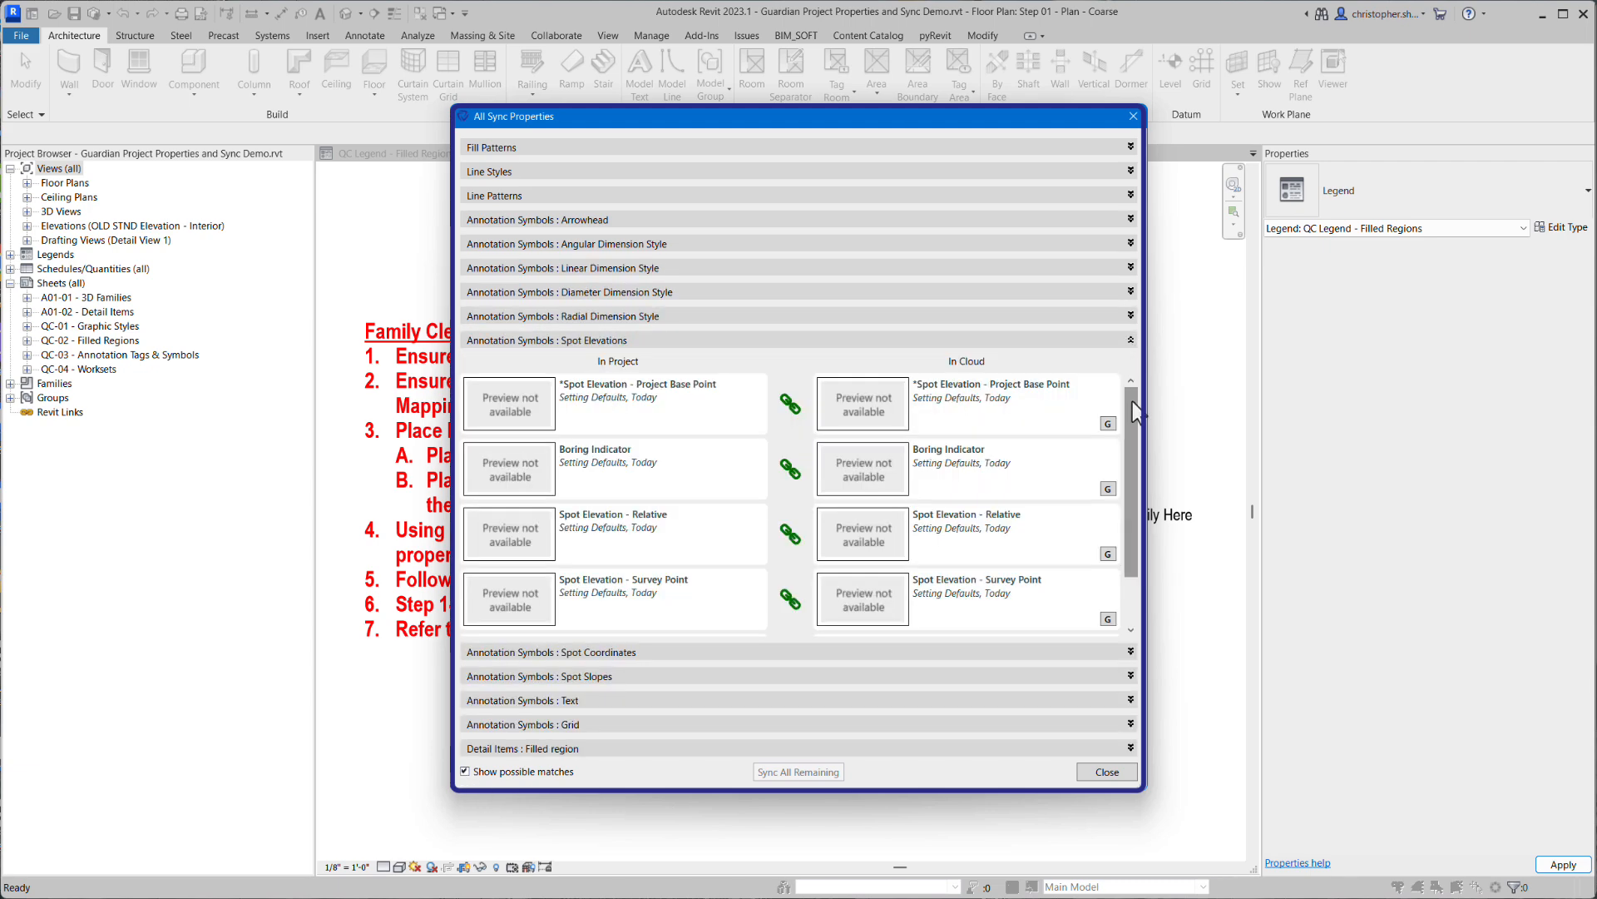
drag(1133, 402, 1131, 658)
click(1130, 651)
click(1130, 675)
click(1130, 698)
click(1130, 724)
click(1130, 747)
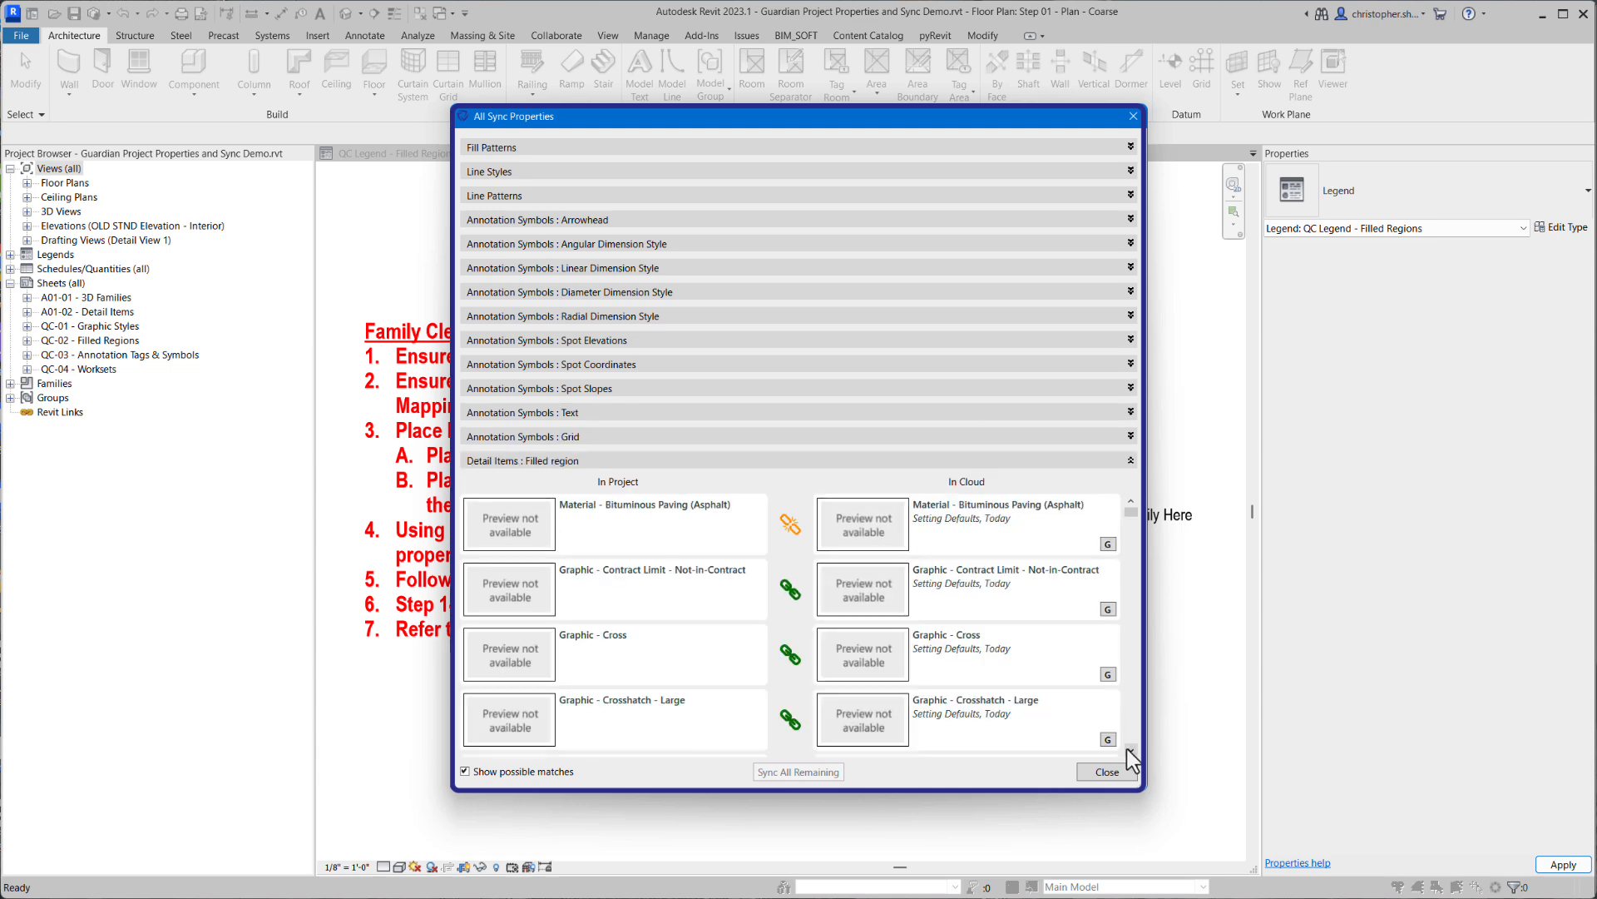
Fix the sync relationship of the Material - Bituminous Paving (Asphalt) filled region with its cloud counterpart
click(790, 523)
click(749, 414)
click(987, 521)
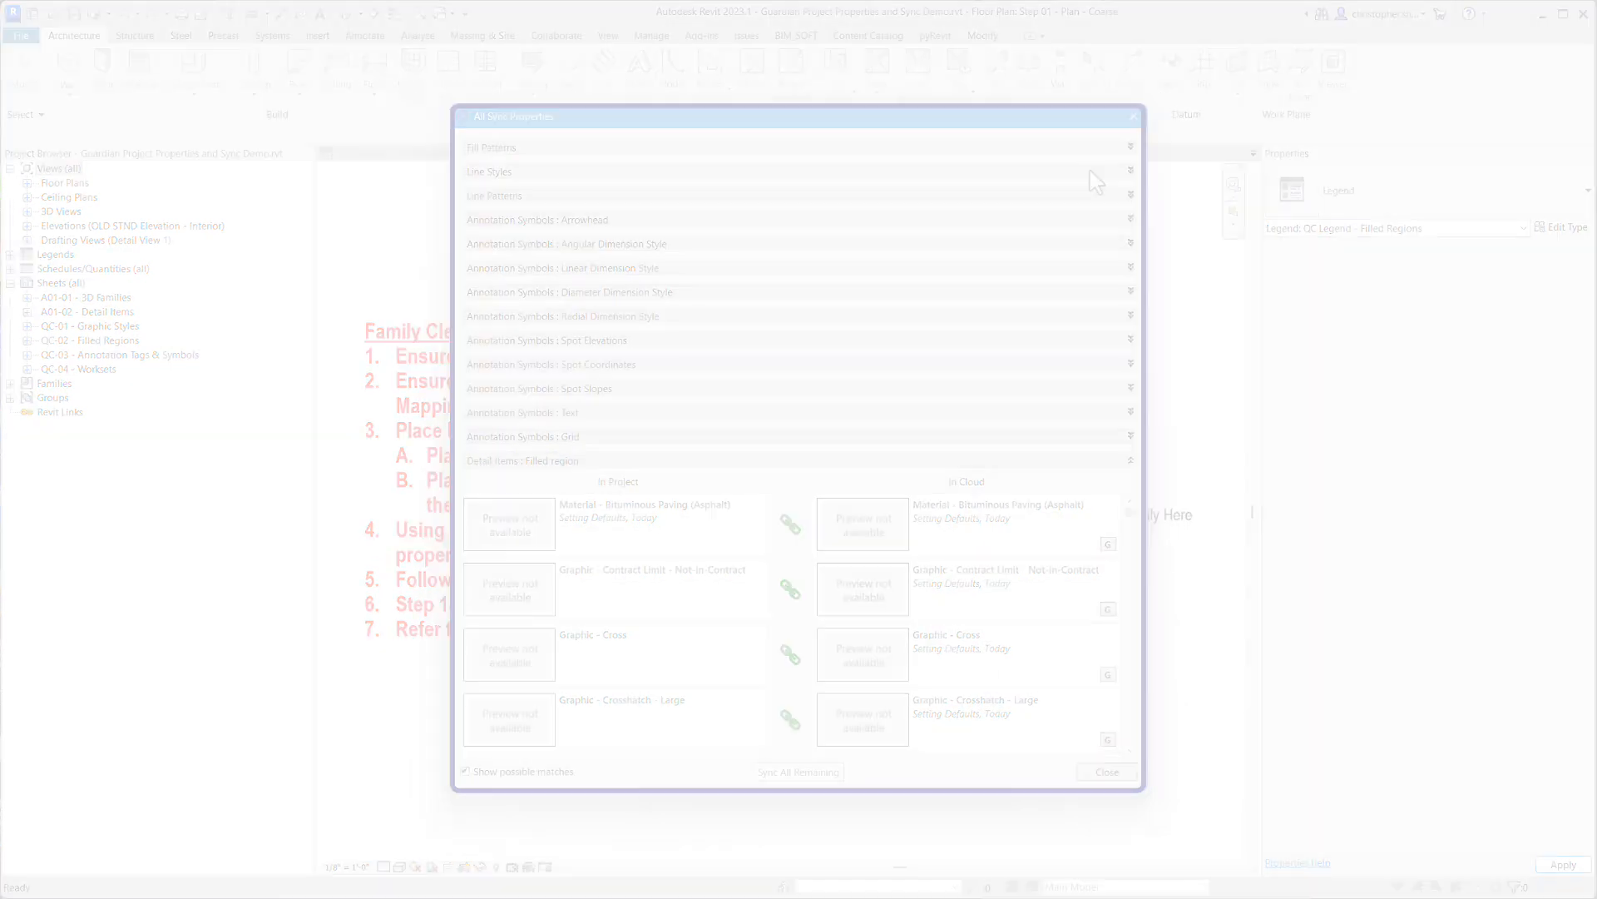